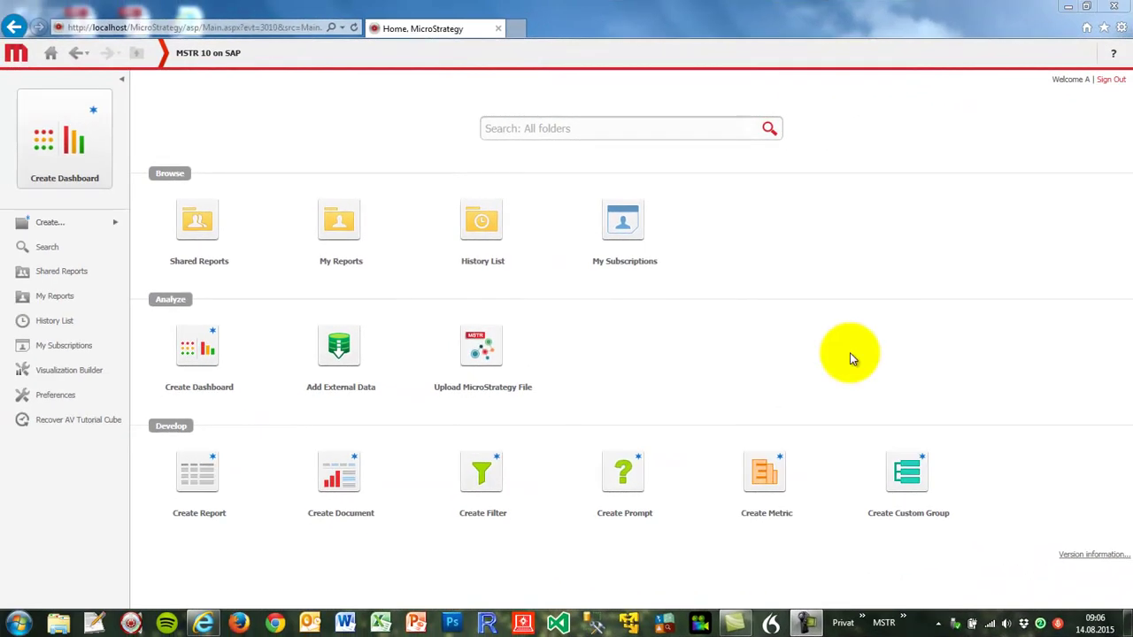
Start adding external data as a live OLAP connection and browse the SAP BW (MSTR) catalog.
left_click(344, 359)
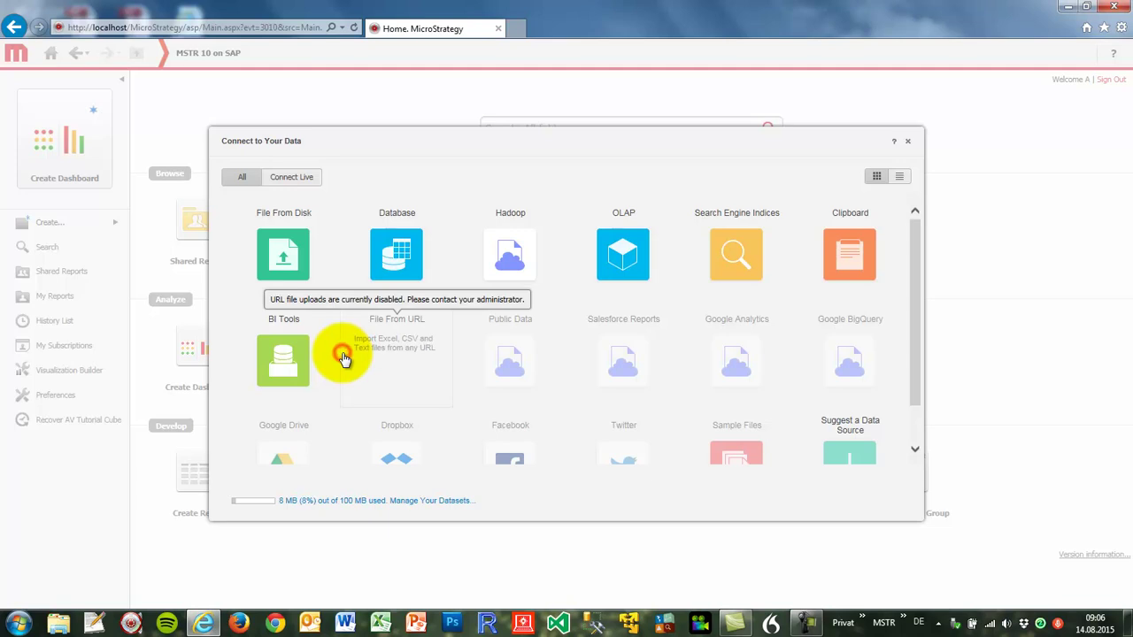
left_click(288, 185)
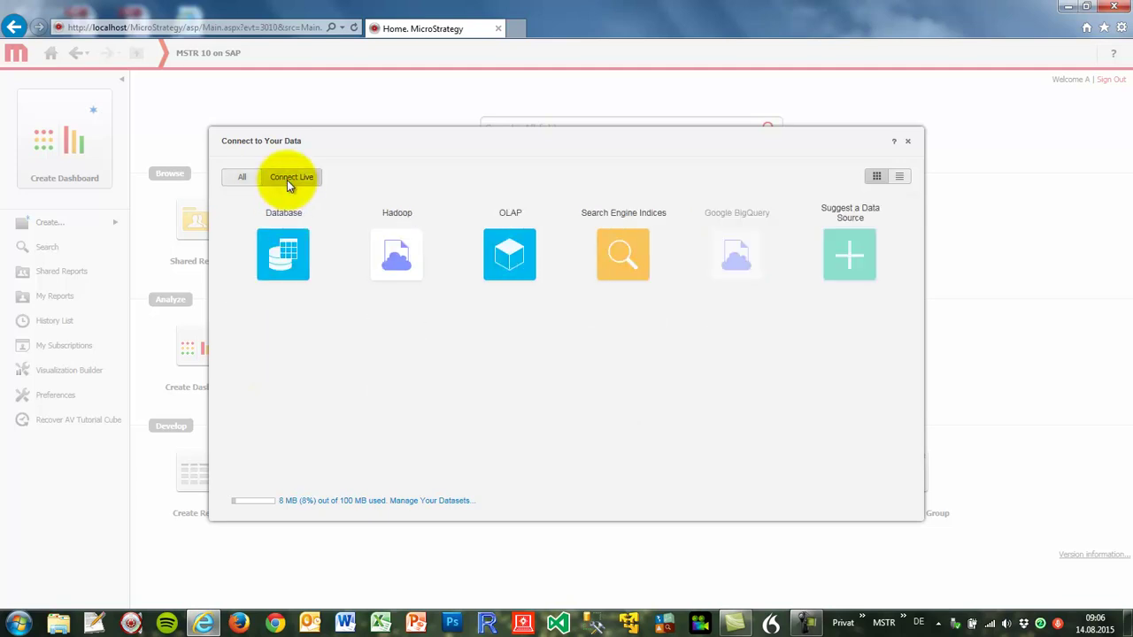
left_click(501, 262)
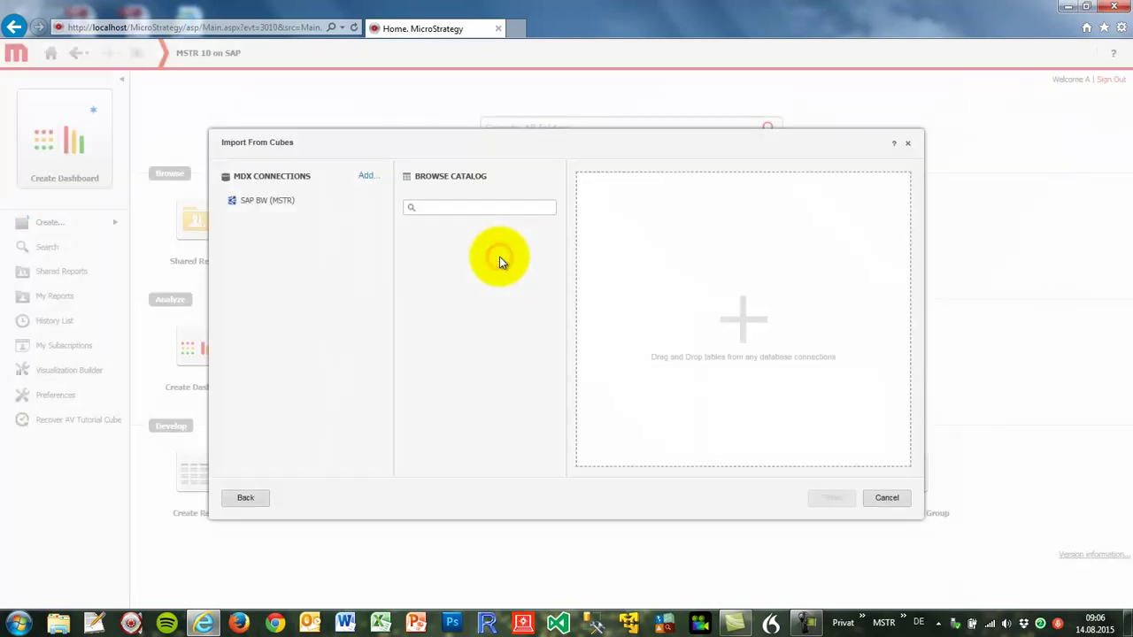
left_click(263, 204)
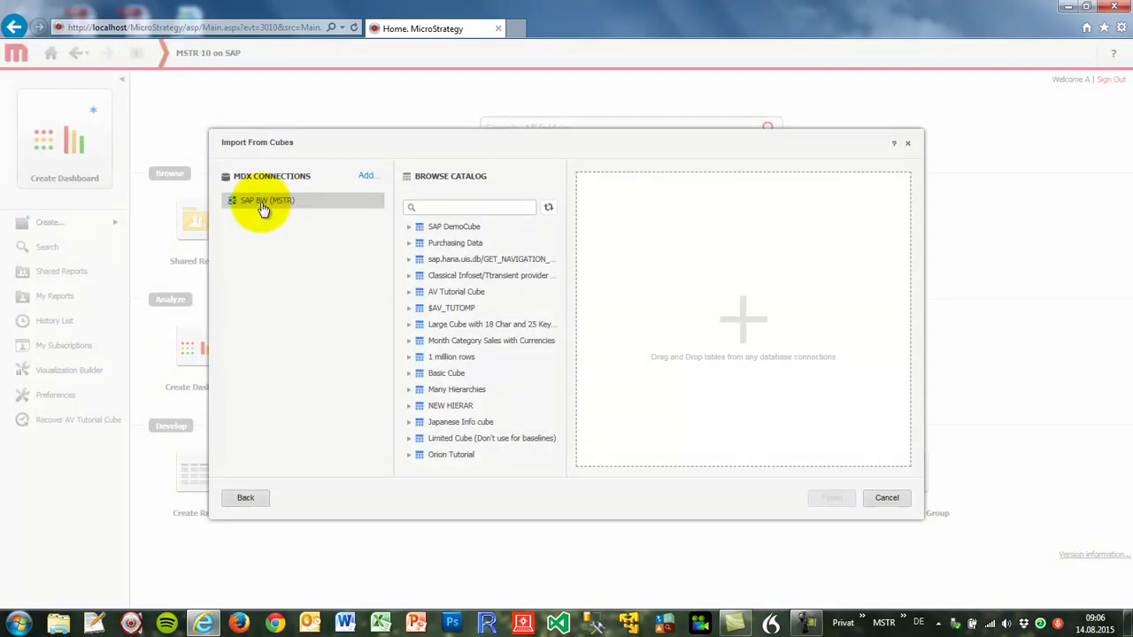
Add the AV Tutorial Cube item nested under the AV Tutorial Cube catalog entry to the import and finish the selection.
left_click(409, 292)
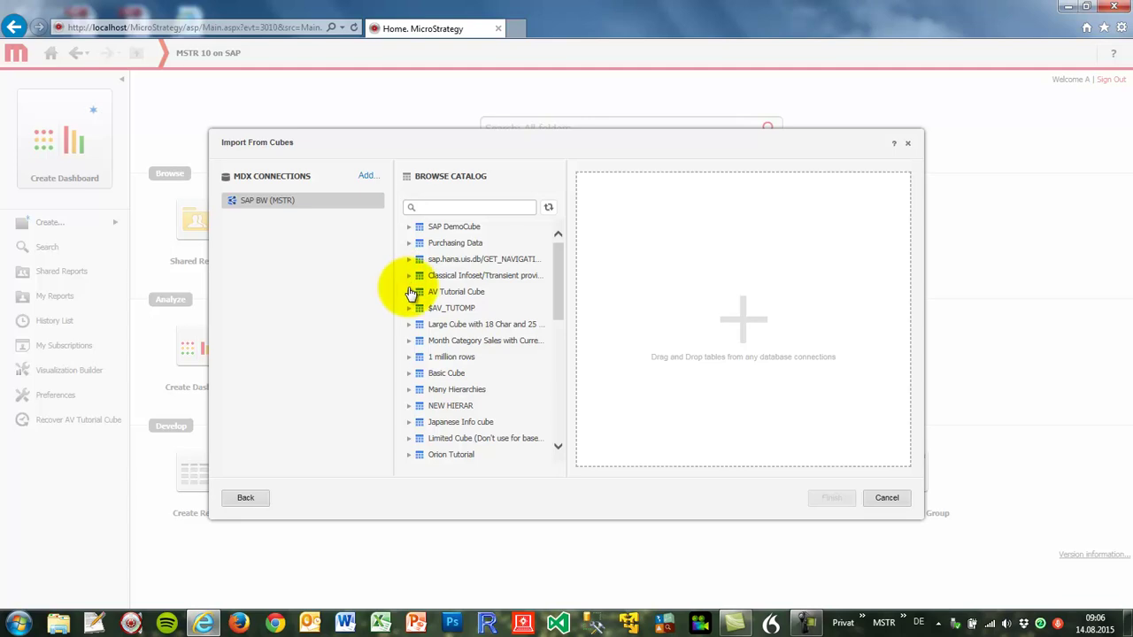
left_click_drag(558, 256, 563, 376)
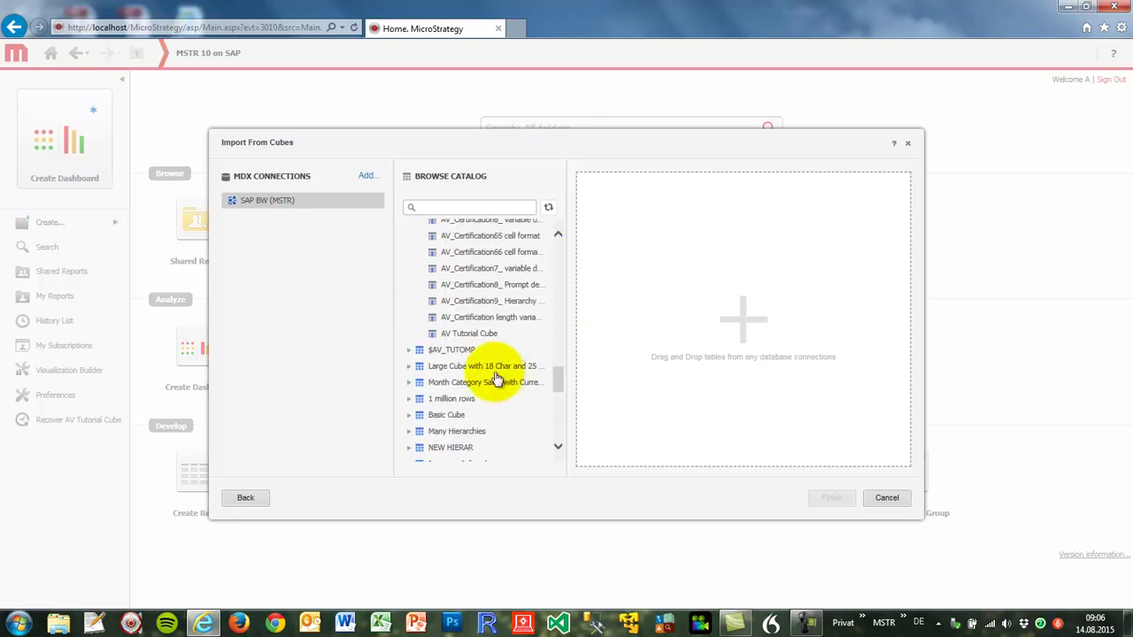
left_click(441, 337)
left_click_drag(439, 338, 663, 259)
left_click(823, 498)
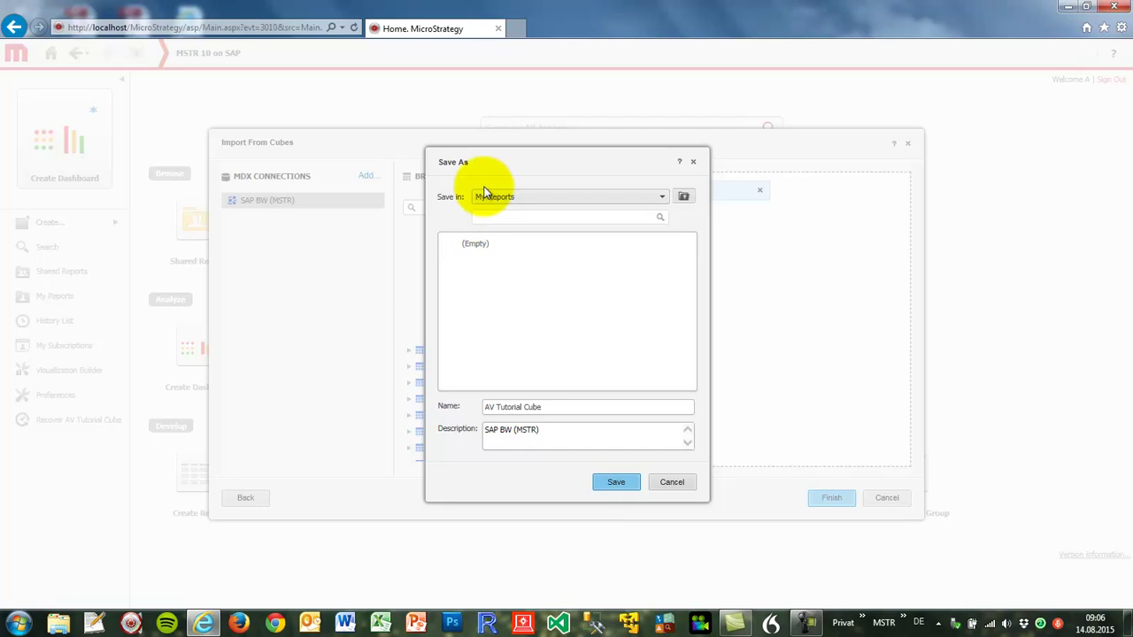
Save the live connection dataset as SAP InfoCube in Shared Reports, folder SAP iCube Live Connections.
left_click(492, 198)
left_click(512, 255)
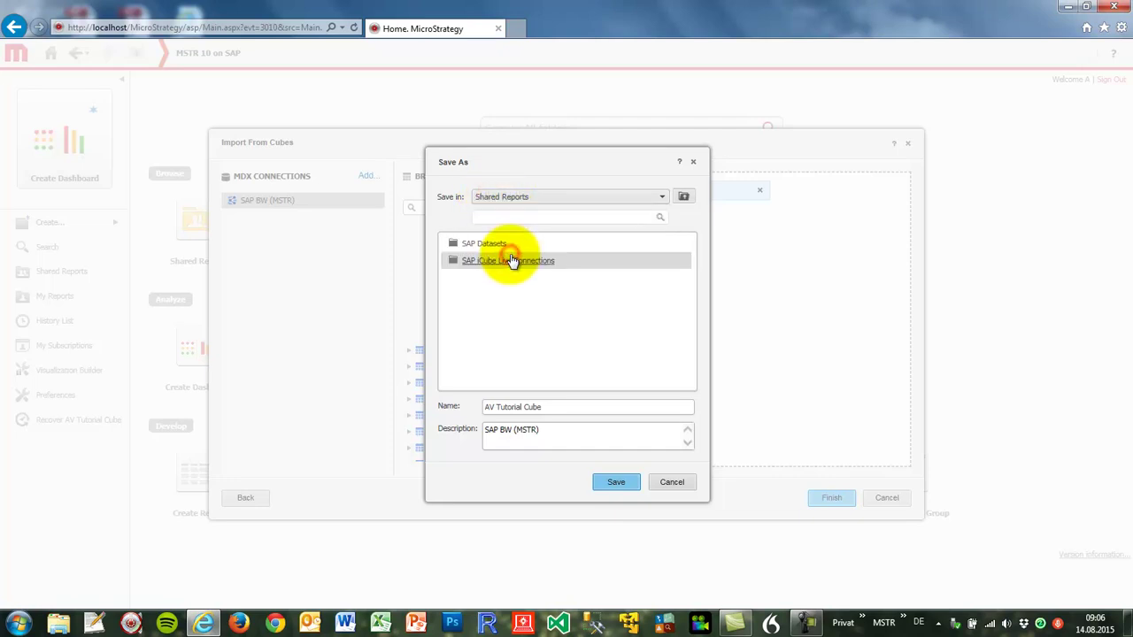
double_click(489, 260)
left_click_drag(566, 406, 468, 406)
type("SAP InfoCube")
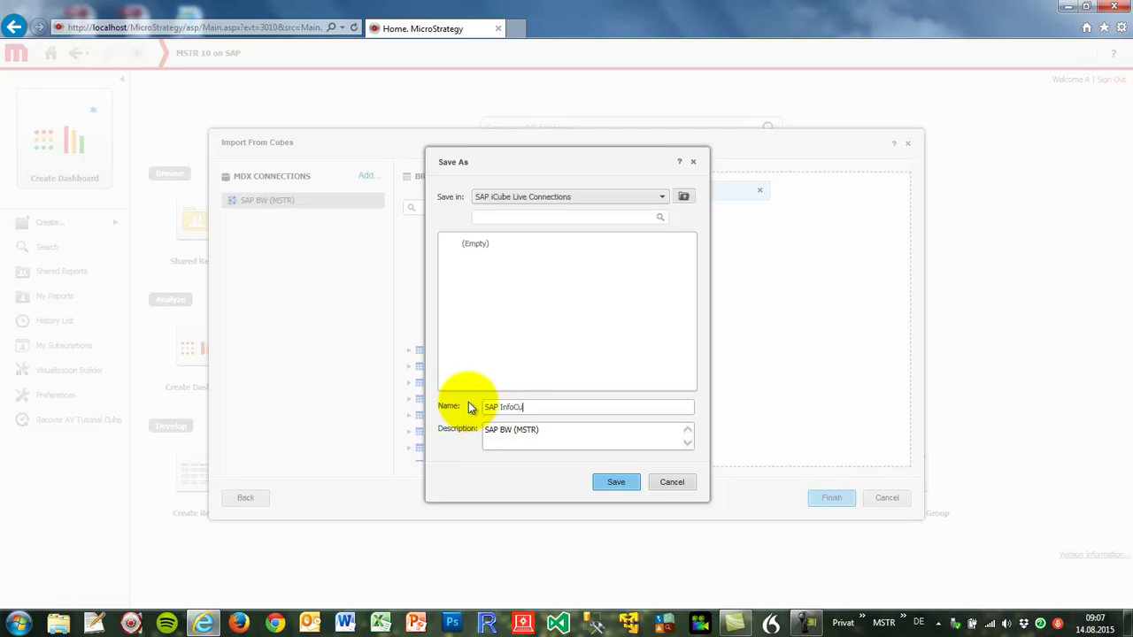
left_click(611, 486)
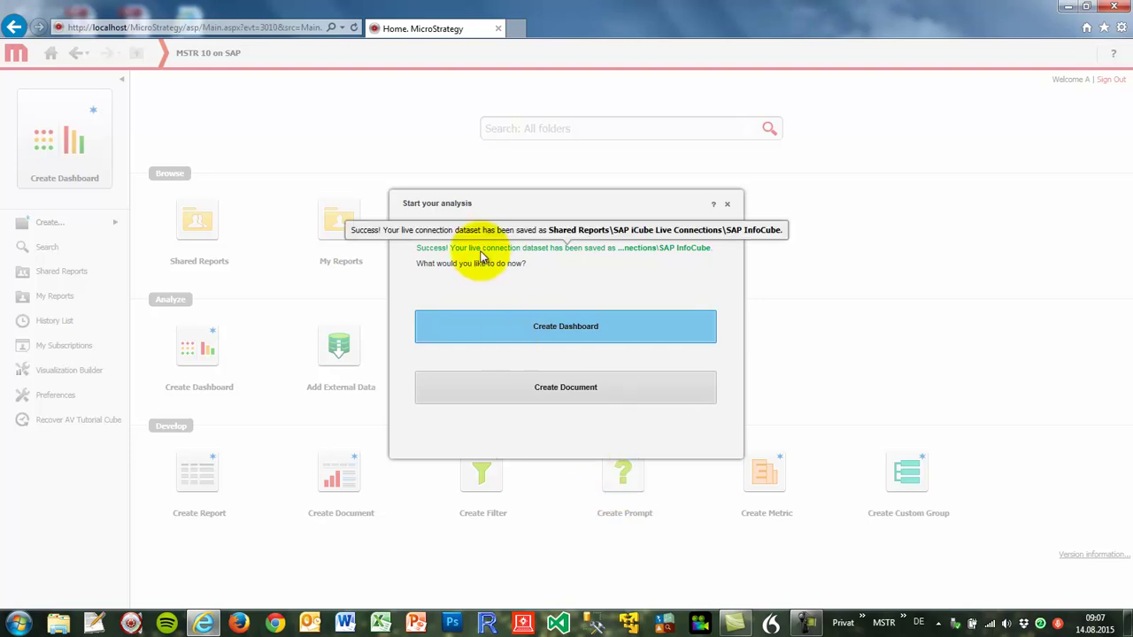
Create a dashboard from the saved dataset, widen its dataset list and add the Category attribute to the rows of Visualization 1.
left_click(549, 336)
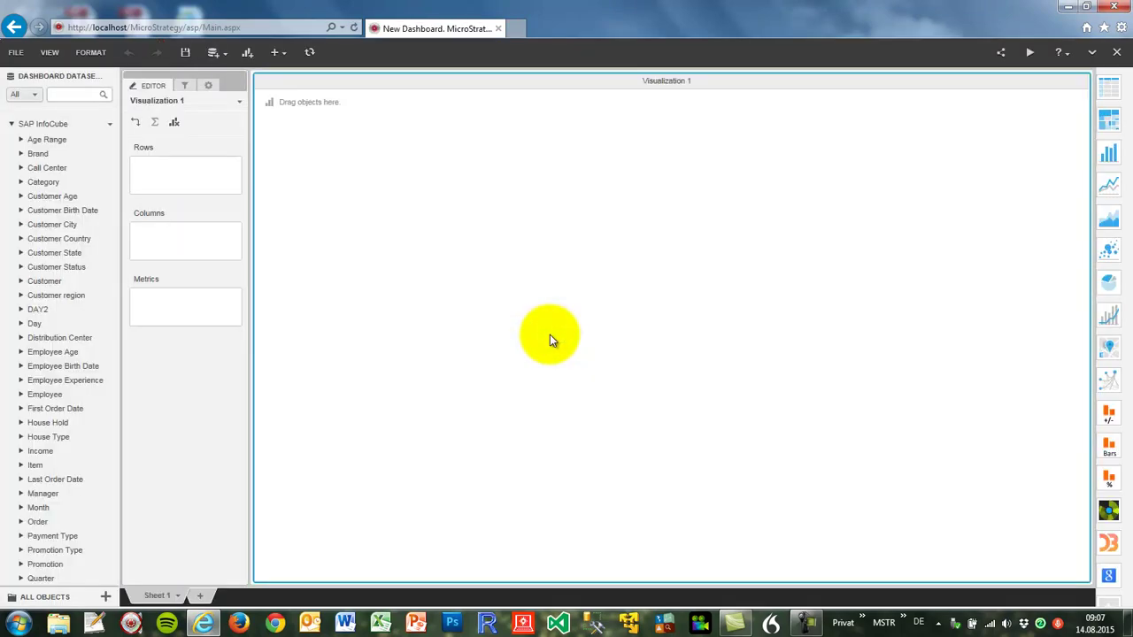
left_click_drag(124, 193, 180, 200)
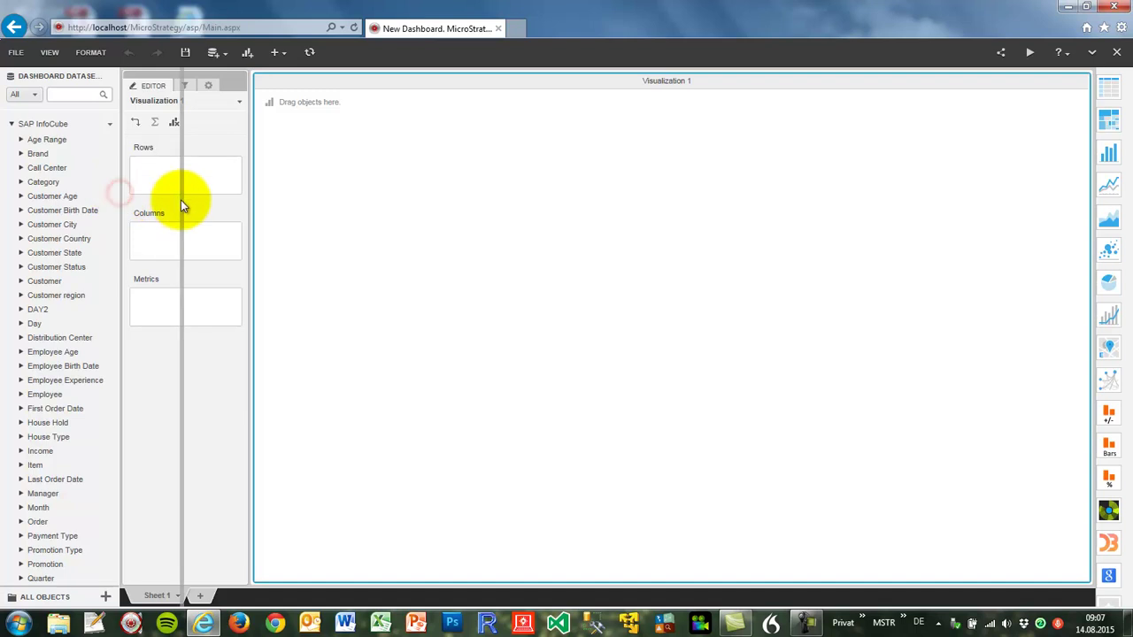
left_click(22, 182)
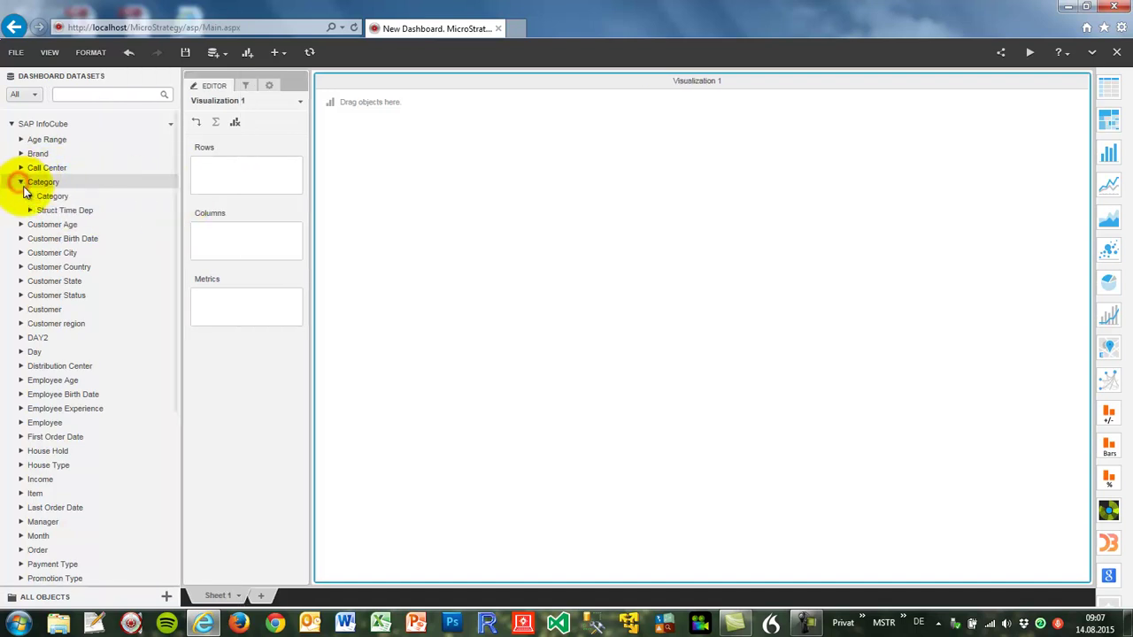
left_click(30, 196)
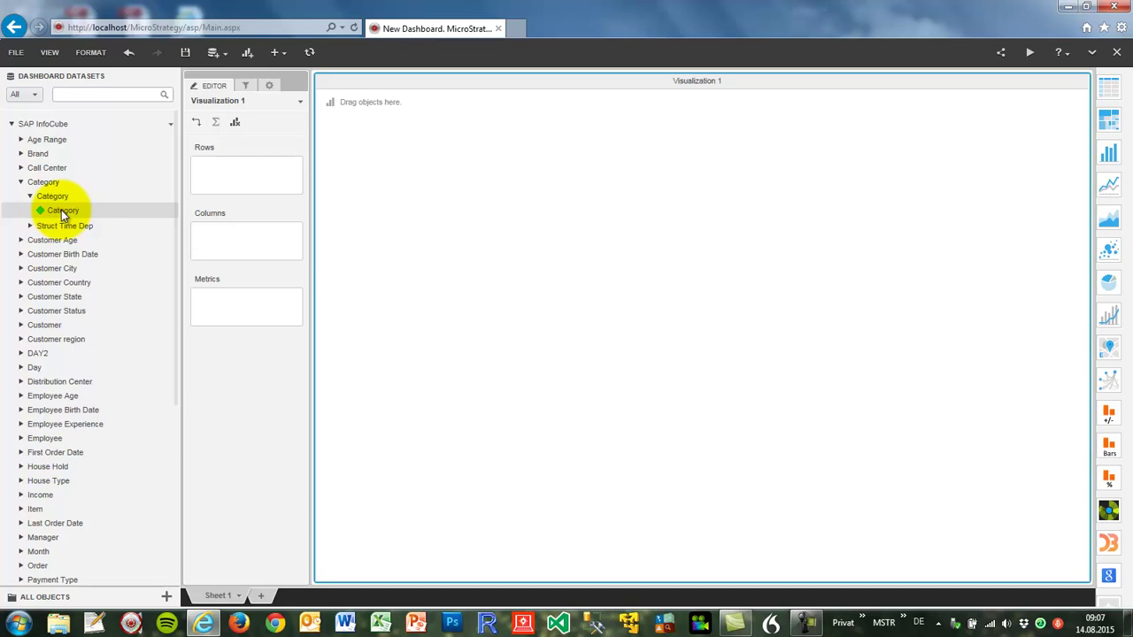
left_click_drag(53, 211, 248, 179)
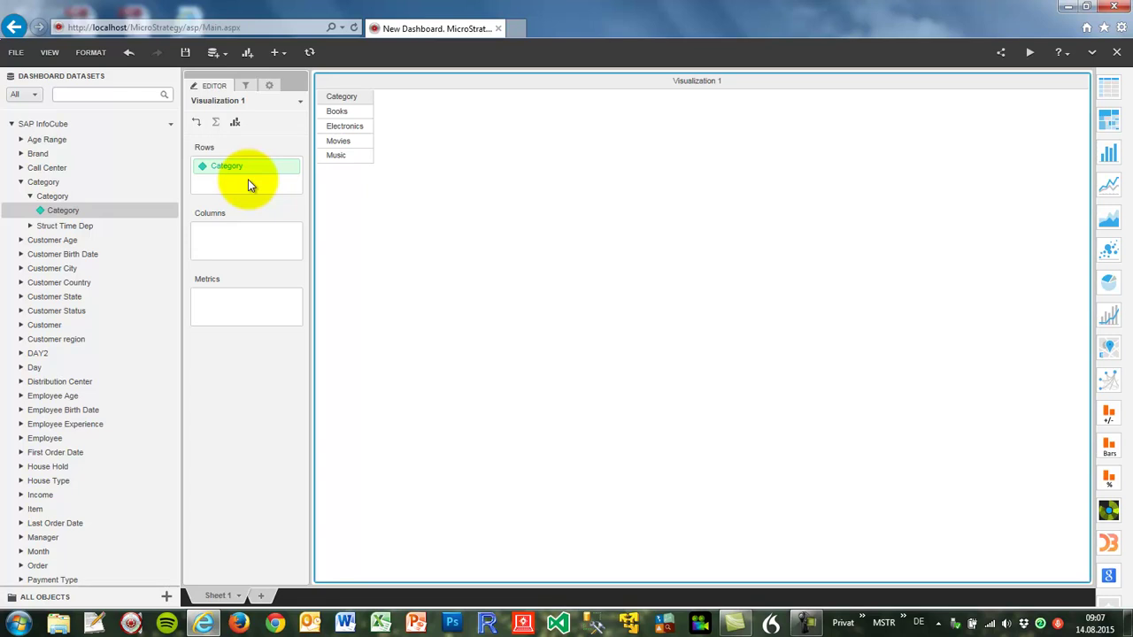
Filter the dataset objects to metrics and add Revenue to the metrics of Visualization 1.
left_click(36, 93)
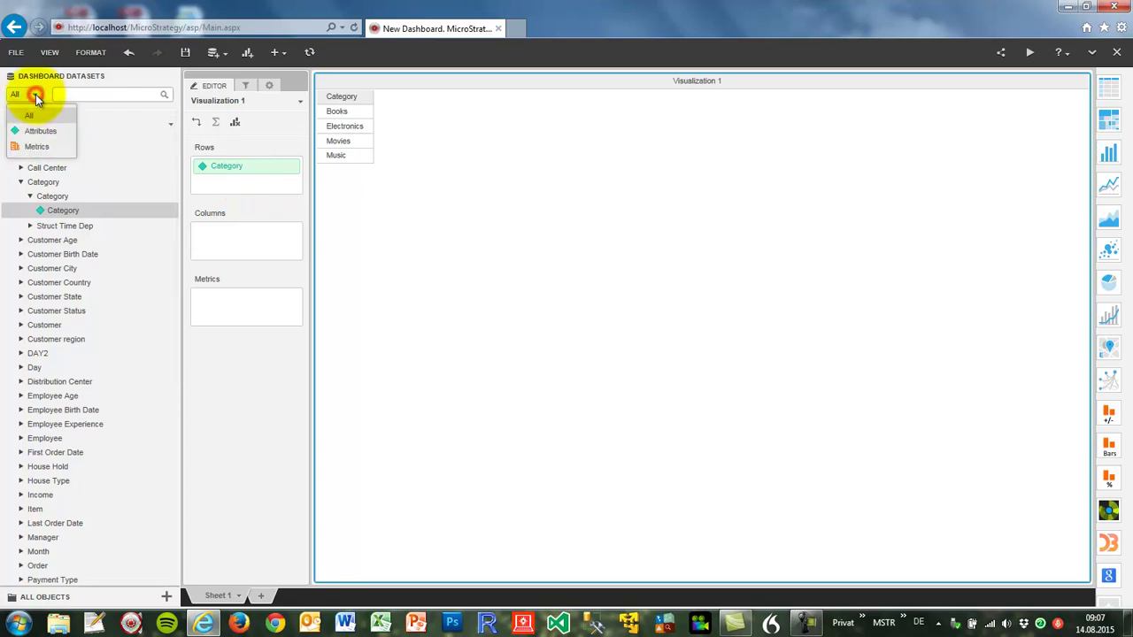
left_click(36, 146)
left_click_drag(49, 184, 215, 310)
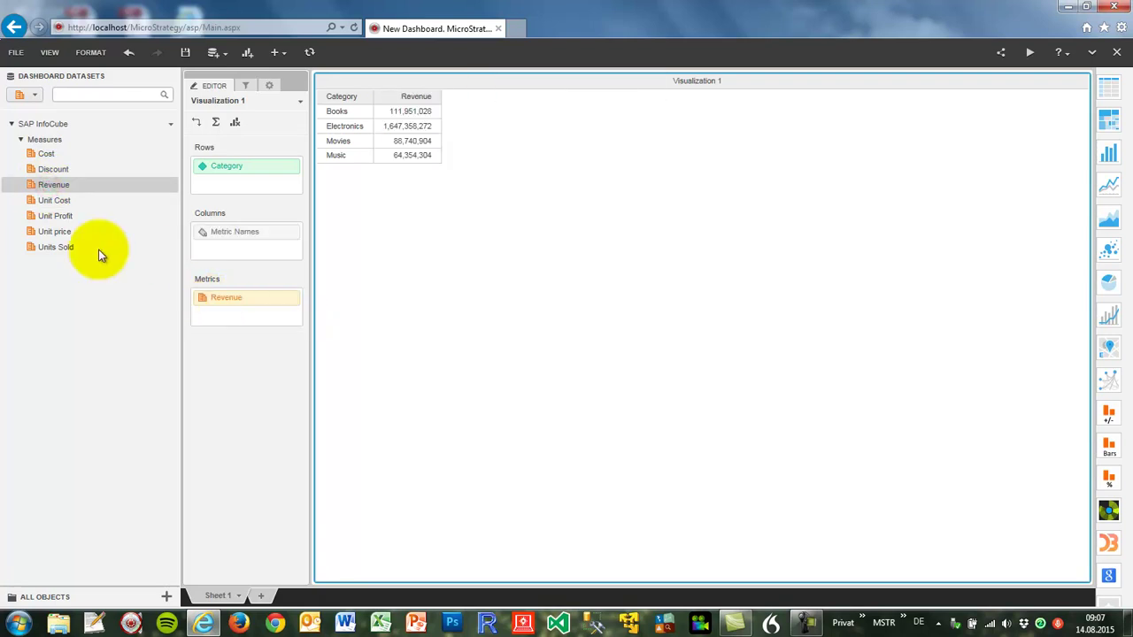
Show all dataset objects again, search for "month" and add the Month attribute below Category in the rows.
left_click(34, 94)
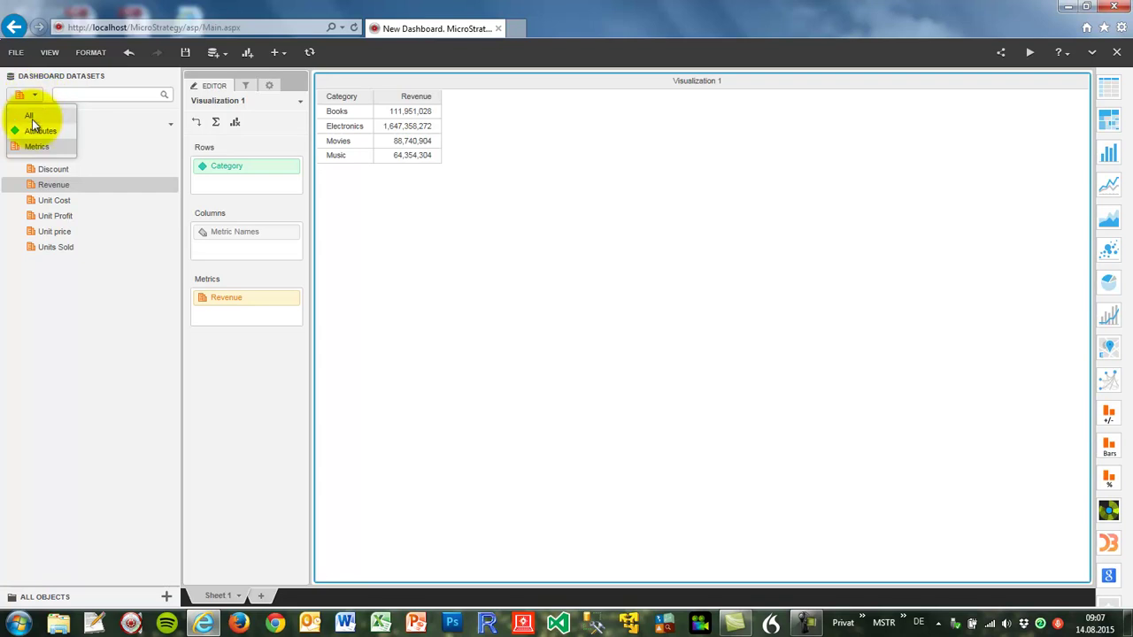
left_click(30, 116)
left_click(64, 95)
type("month")
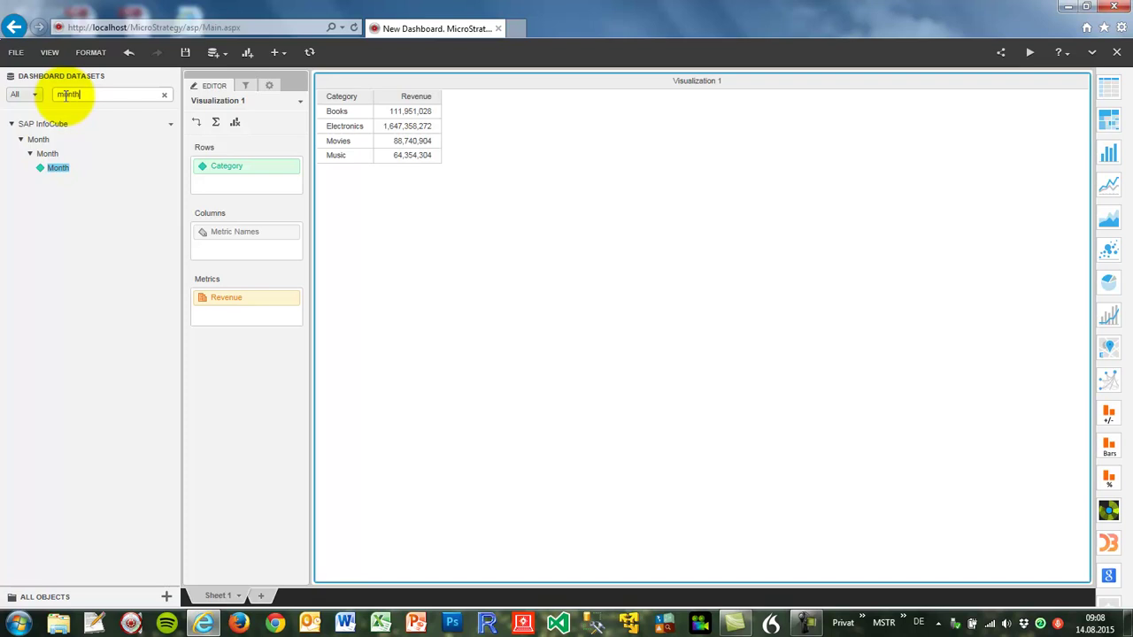
left_click_drag(53, 167, 213, 188)
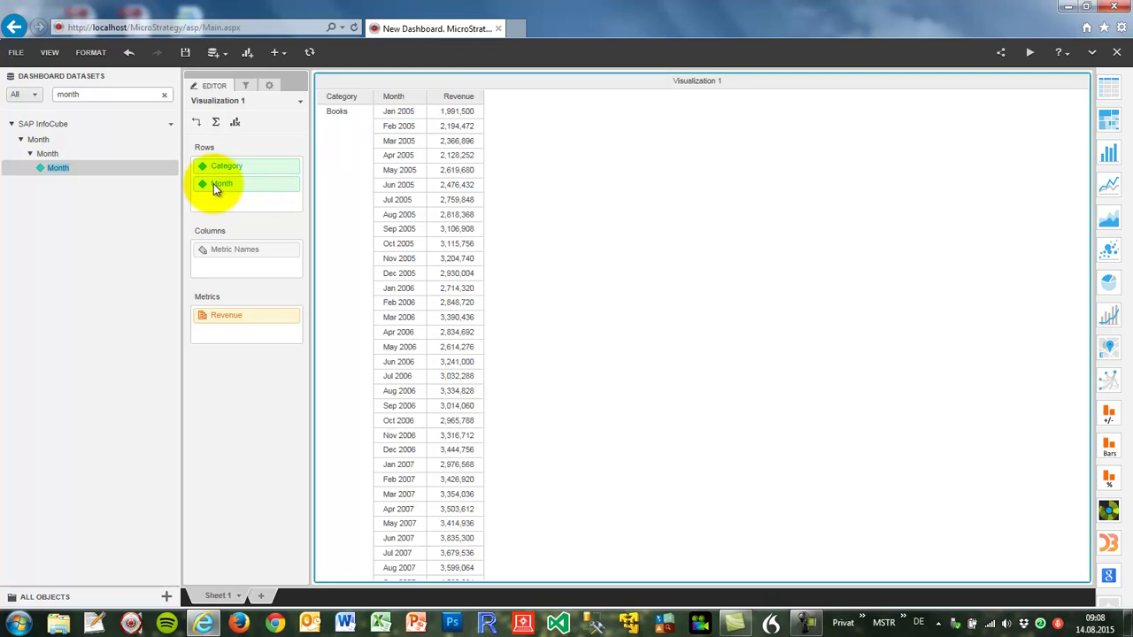
Search the dataset for "year" and place the Year attribute between Category and Month in the rows.
double_click(69, 95)
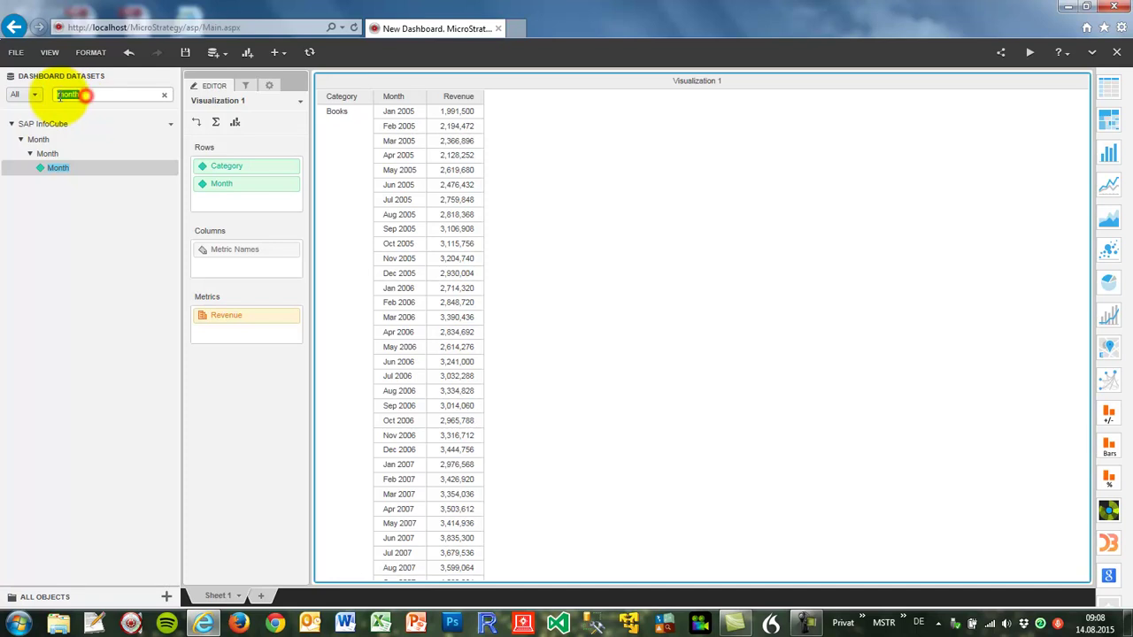
type("year")
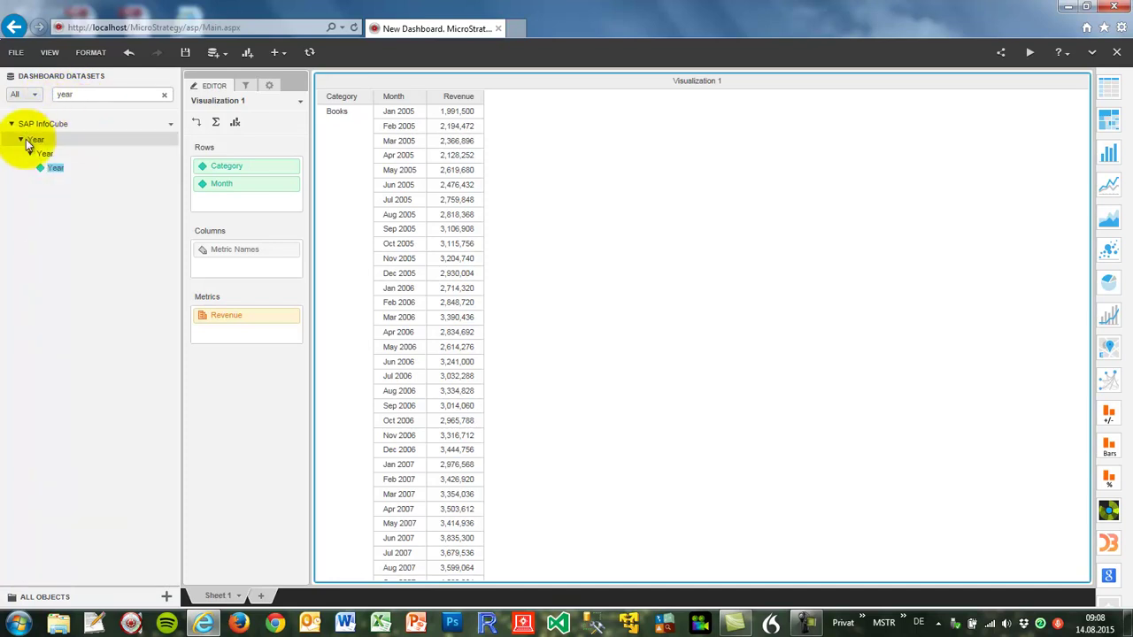
left_click_drag(51, 166, 225, 177)
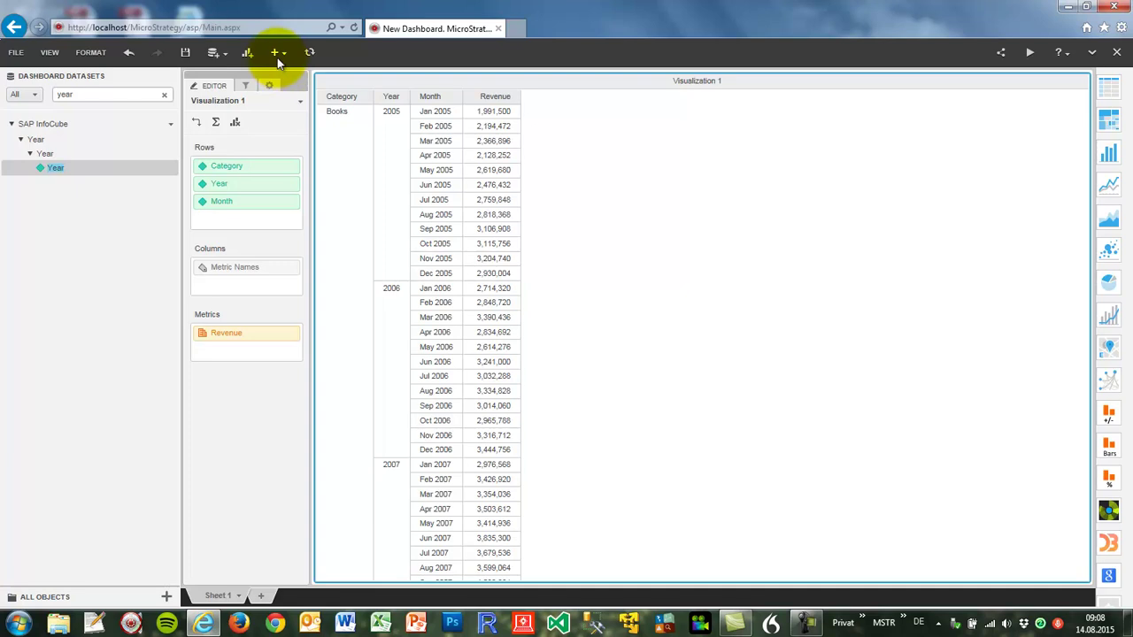
Insert a second visualization and add the Region attribute, found by searching for "reg", to its rows.
left_click(254, 55)
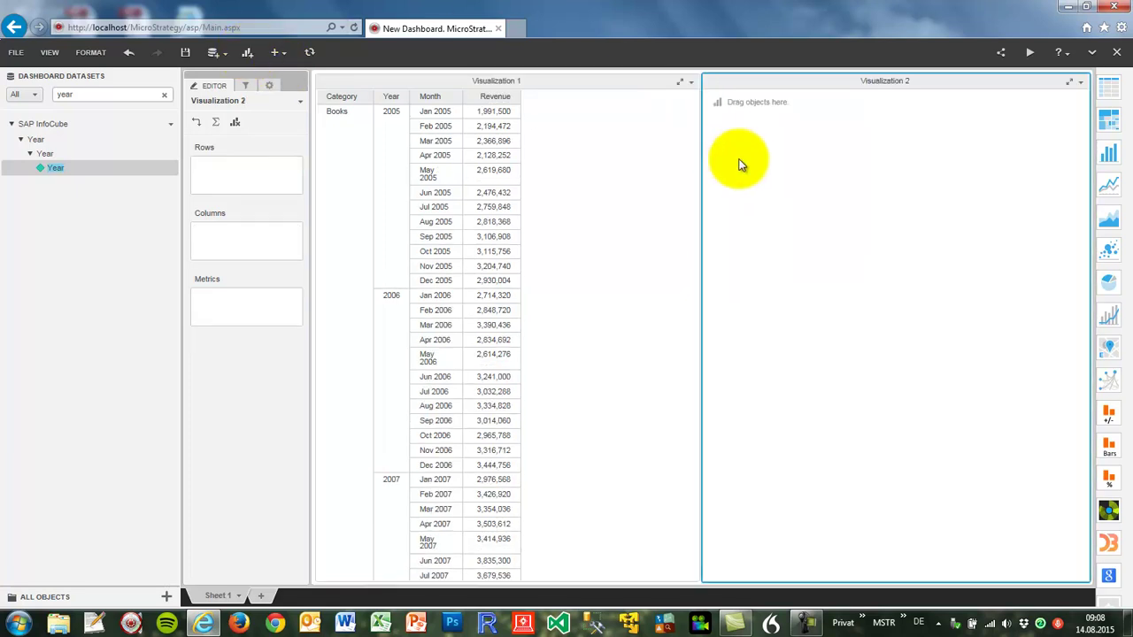
left_click_drag(77, 96, 61, 95)
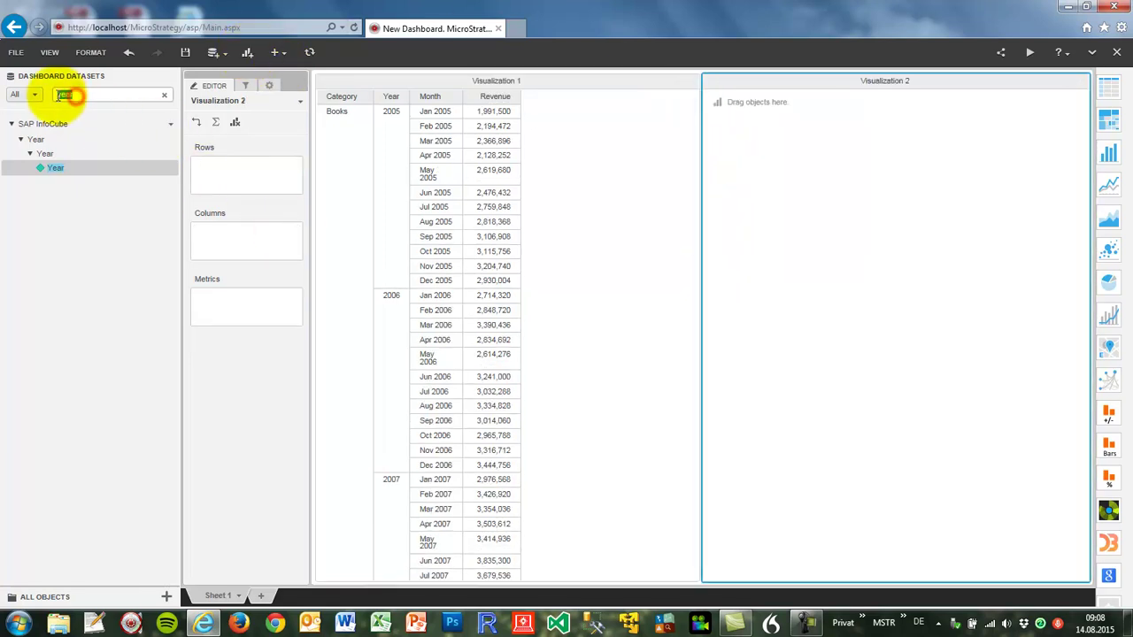
type("reg")
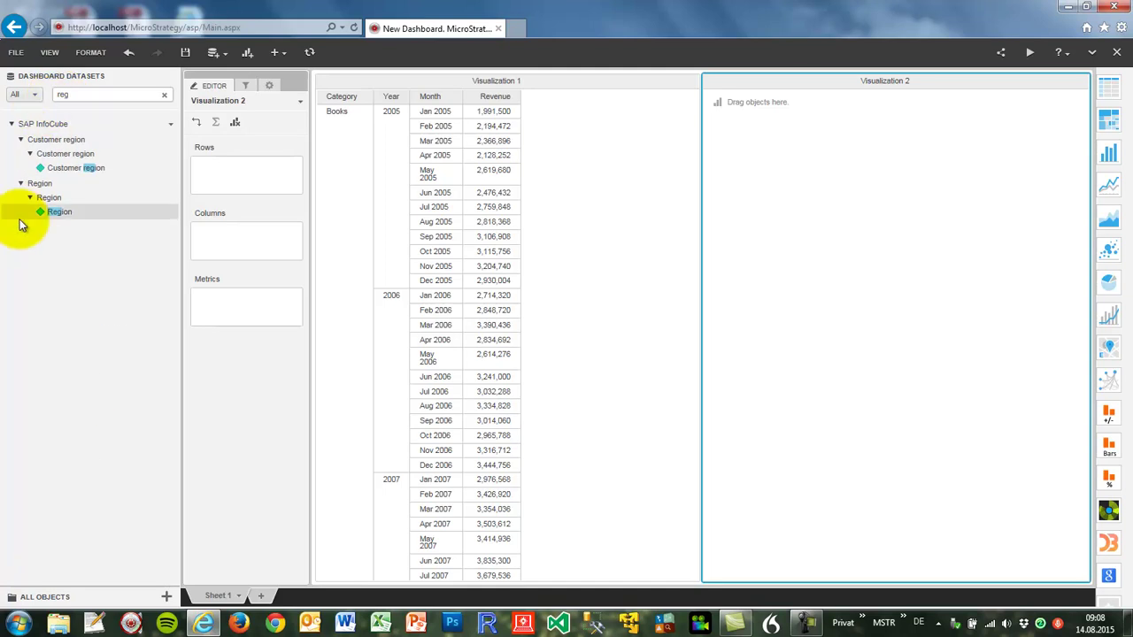
left_click_drag(61, 213, 246, 175)
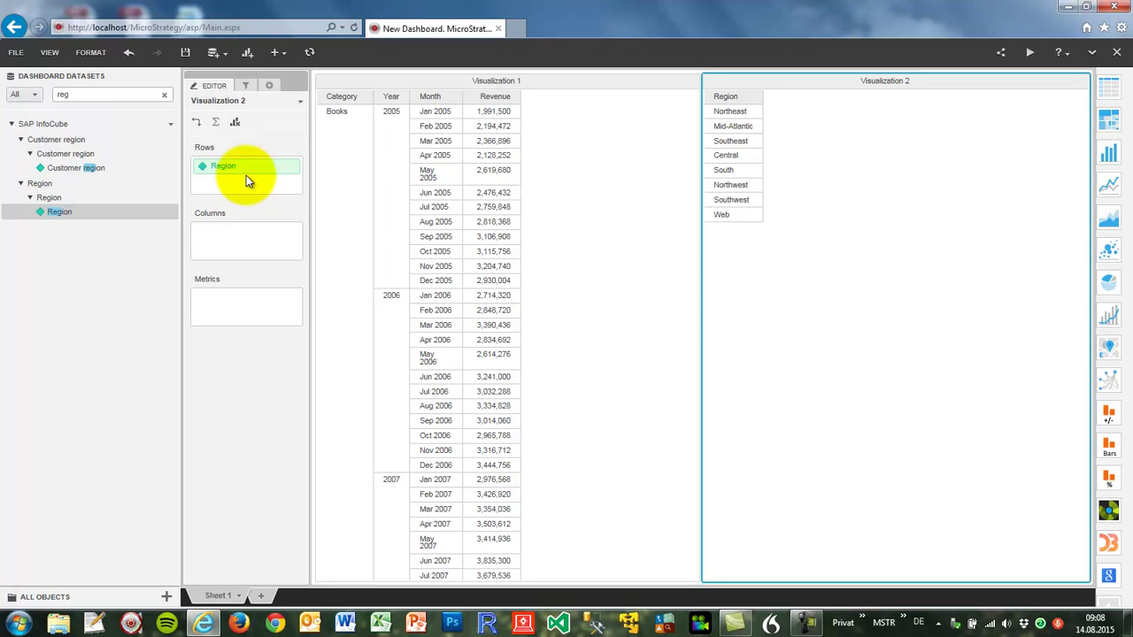
Search the dataset for "rev" and add Revenue to the metrics of Visualization 2.
left_click_drag(71, 94, 51, 98)
type("rev")
left_click_drag(48, 155, 258, 322)
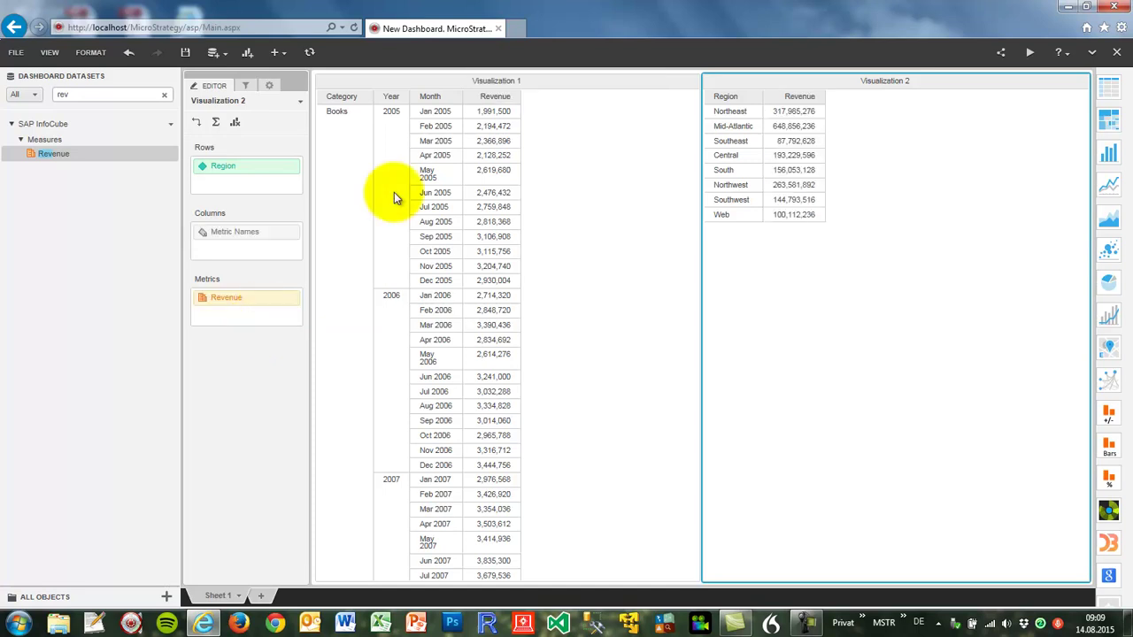
Place Visualization 2 to the left of Visualization 1, narrow it, and widen the Month column in Visualization 1.
left_click_drag(784, 83, 381, 158)
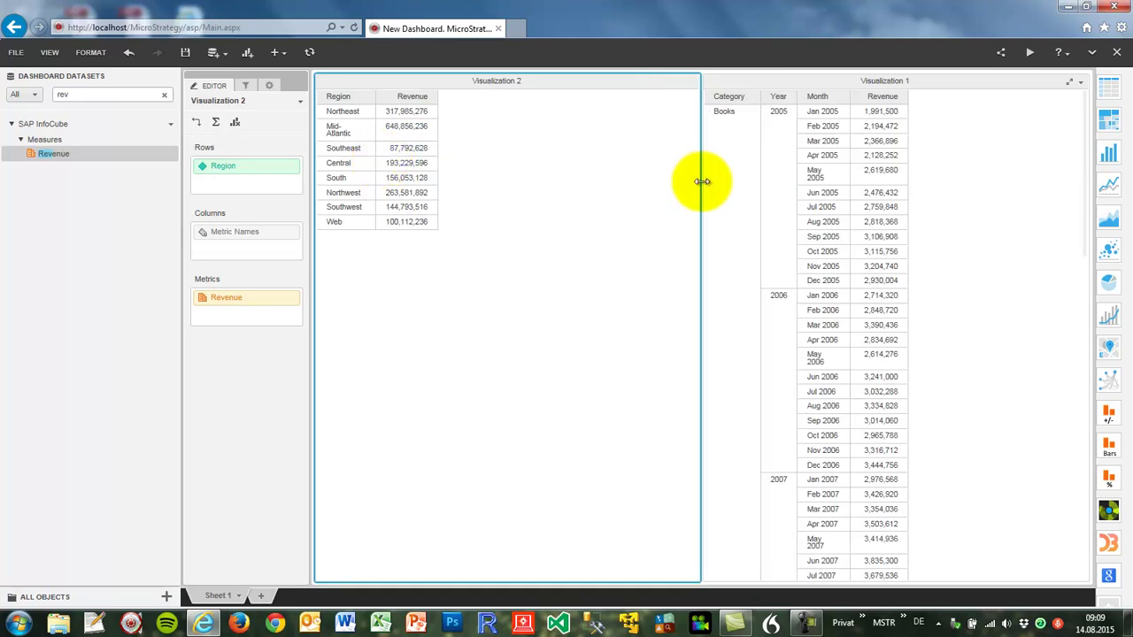
left_click_drag(702, 180, 583, 202)
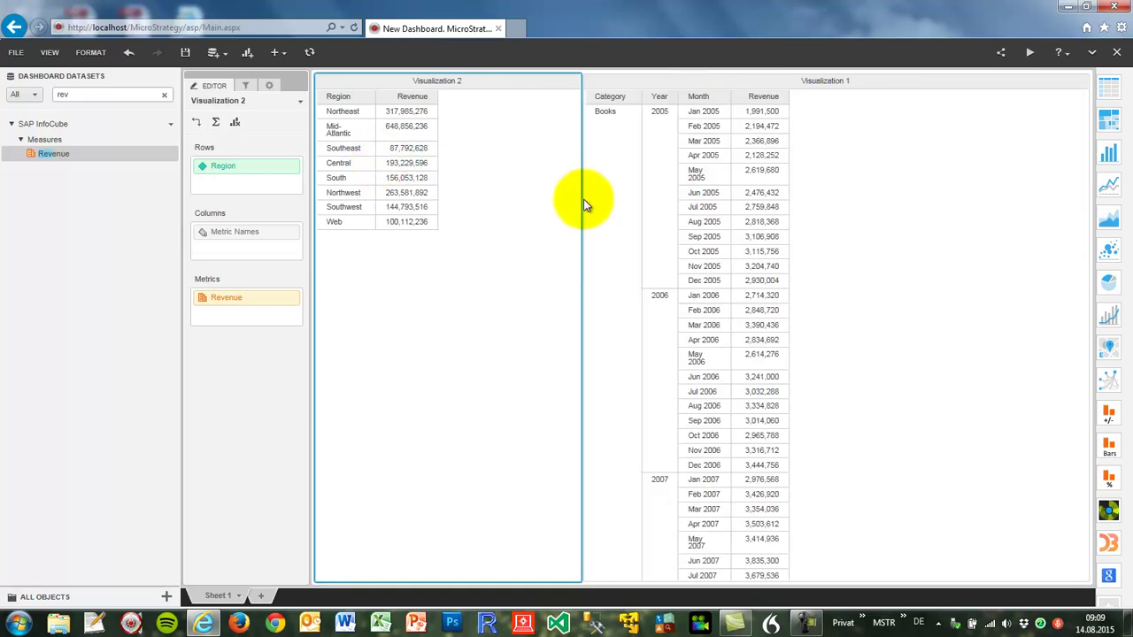
left_click_drag(728, 100, 766, 105)
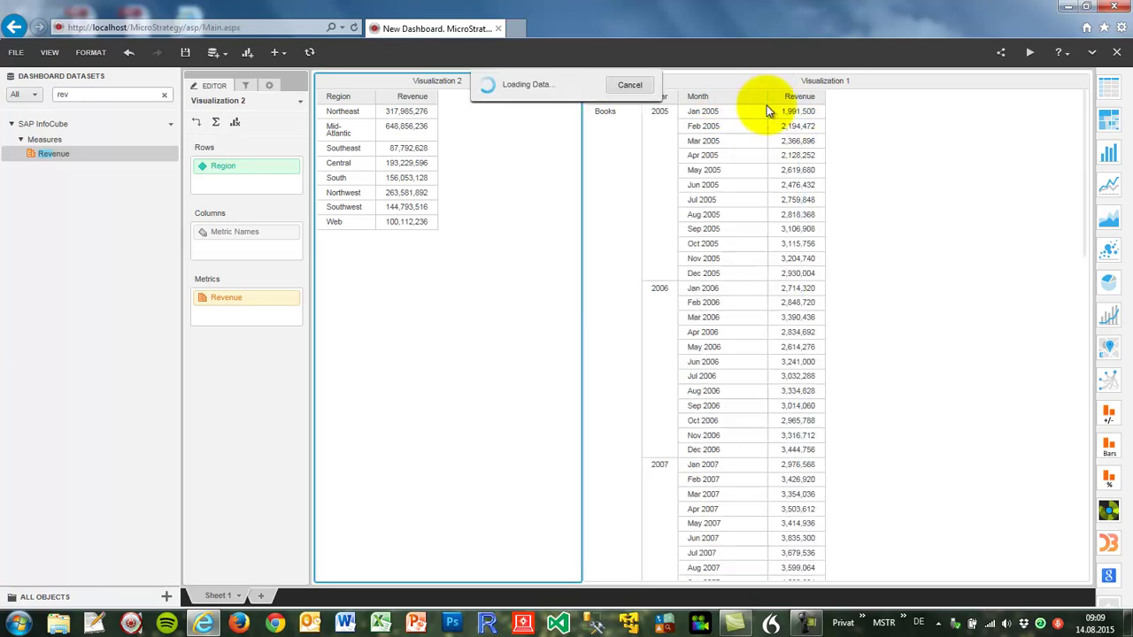
Convert Visualization 2 to a bar chart and swap its axes, with Region vertical and Revenue horizontal.
left_click(445, 84)
left_click(1110, 156)
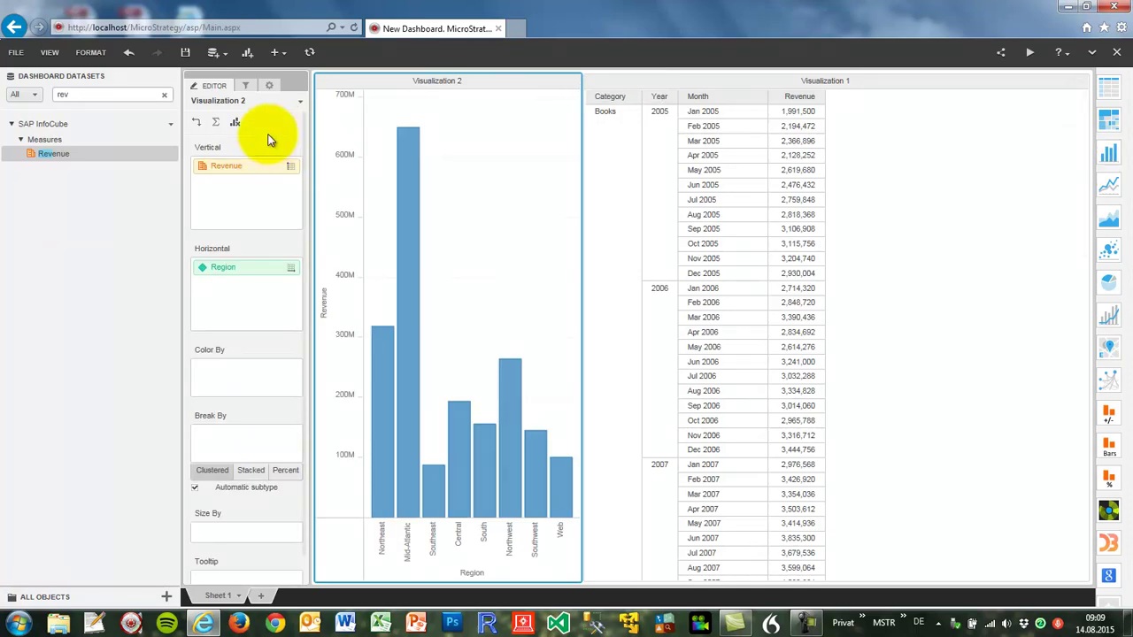
left_click(197, 123)
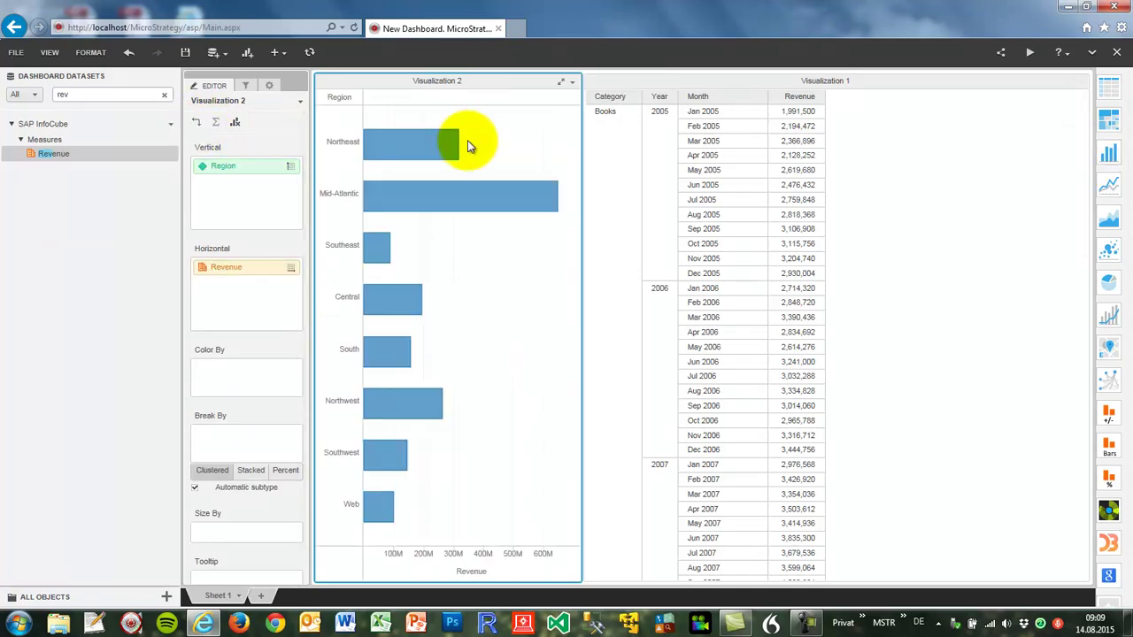
Use Visualization 2 as a filter targeting Visualization 1, and filter the grid by the Northeast bar.
left_click(571, 83)
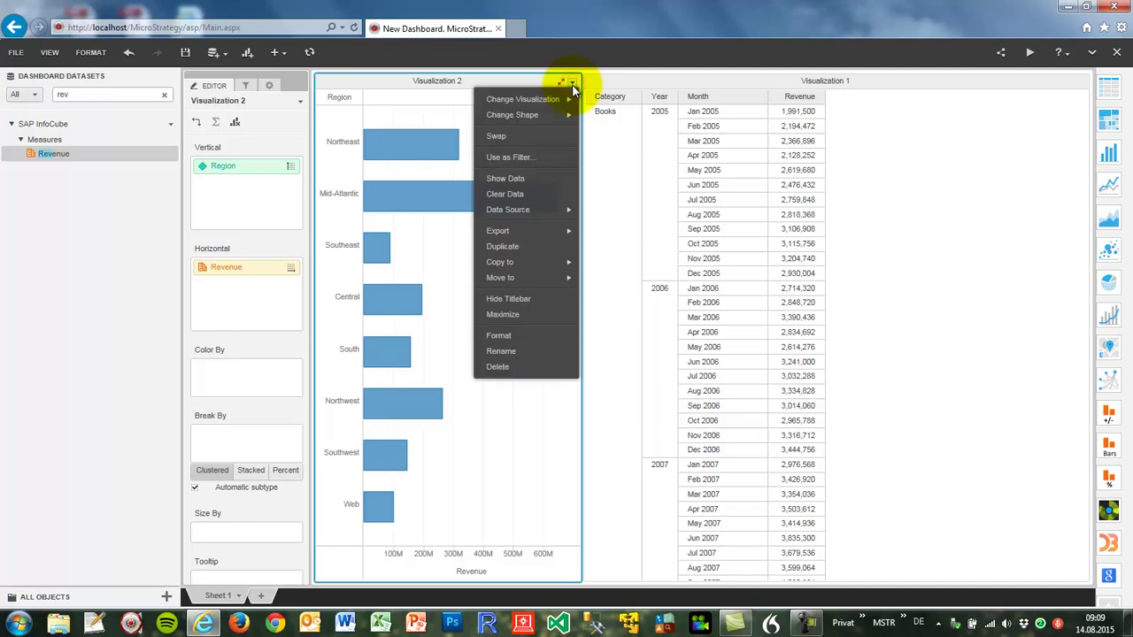
left_click(511, 159)
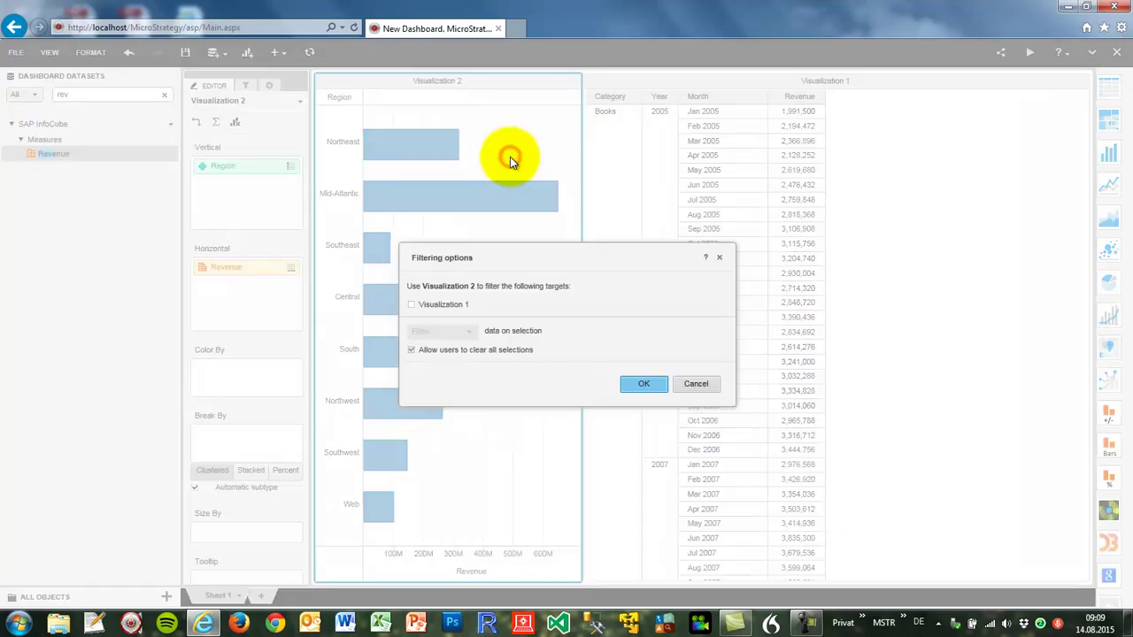
left_click(411, 303)
left_click(641, 384)
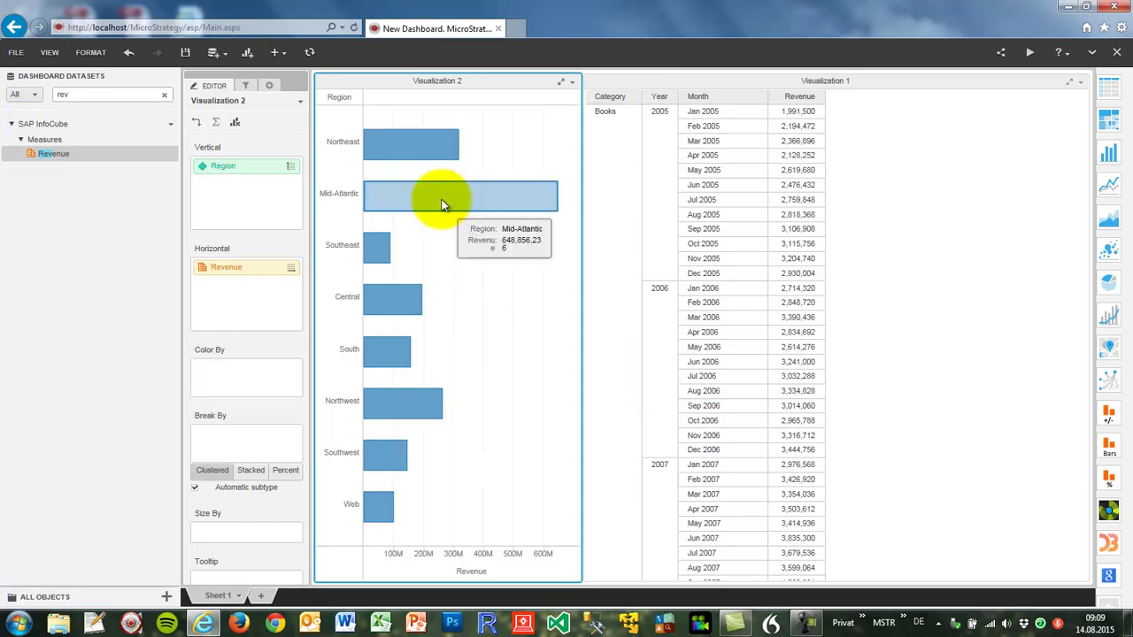
left_click(423, 156)
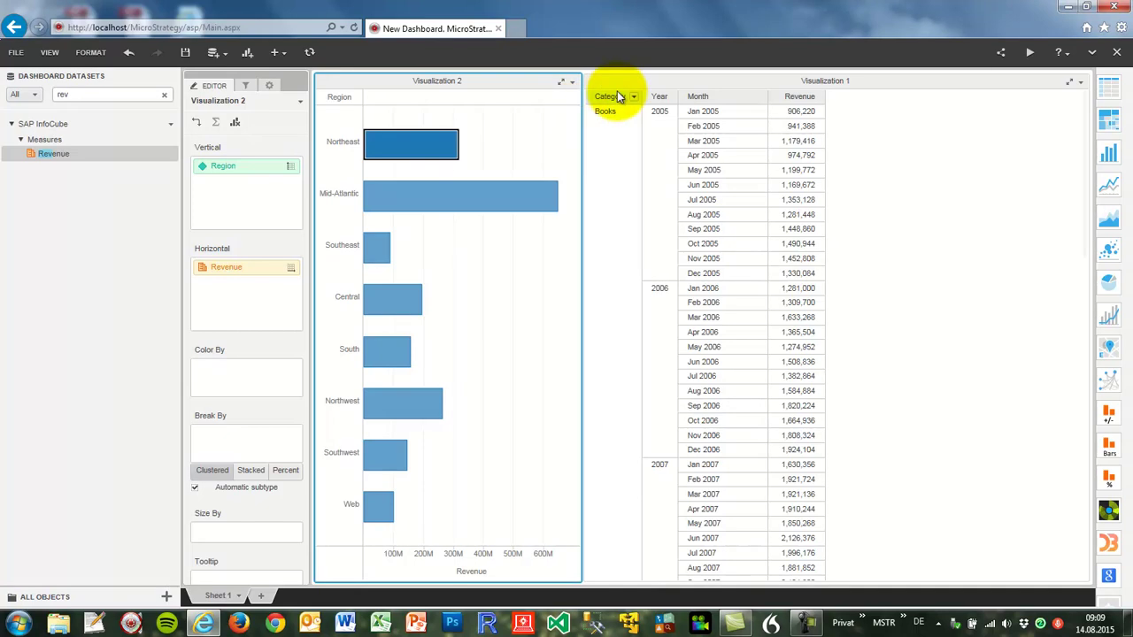
Search the dataset for "reg", add Region to the columns of Visualization 1, and filter the grid by the Mid-Atlantic and Southeast bars.
left_click(643, 80)
left_click(62, 95)
key("BackSpace")
type("g")
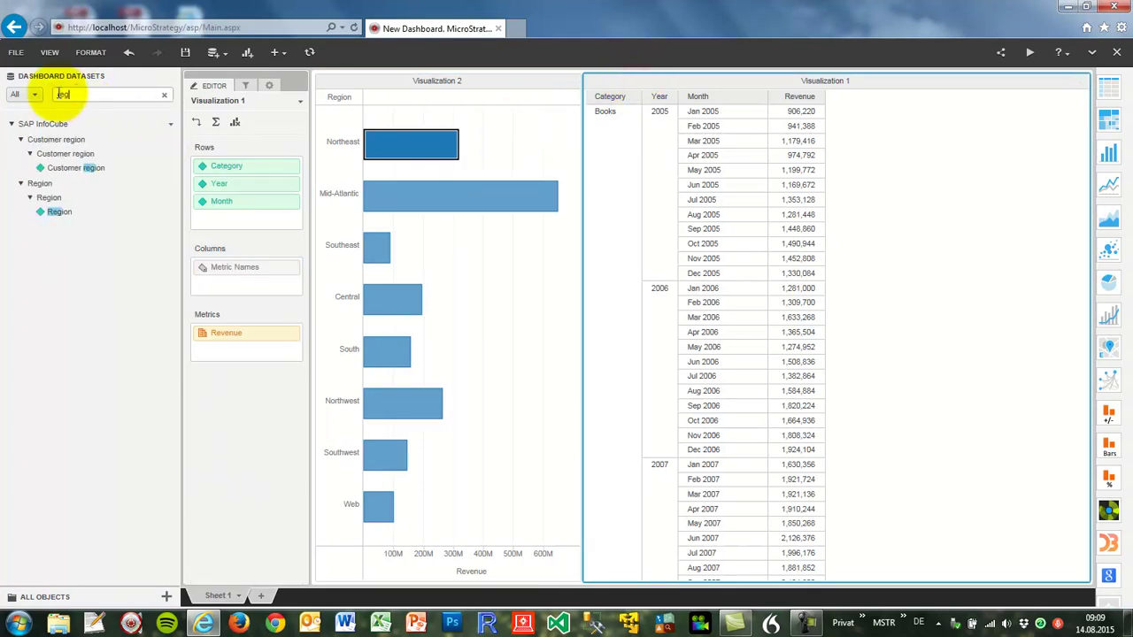
left_click_drag(48, 214, 203, 269)
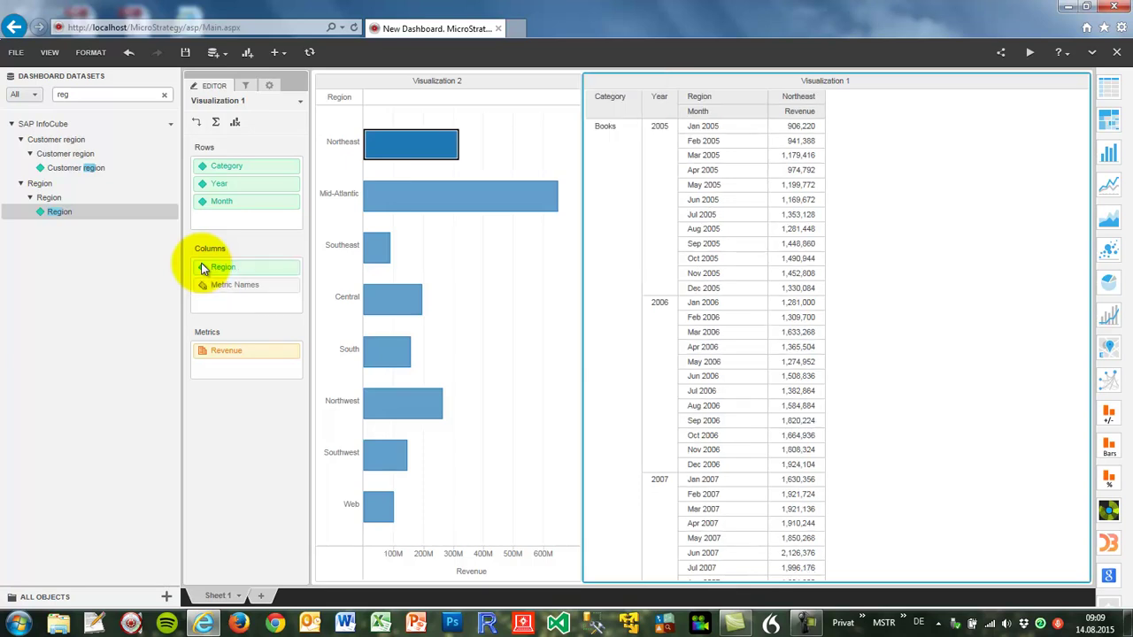
left_click(407, 194)
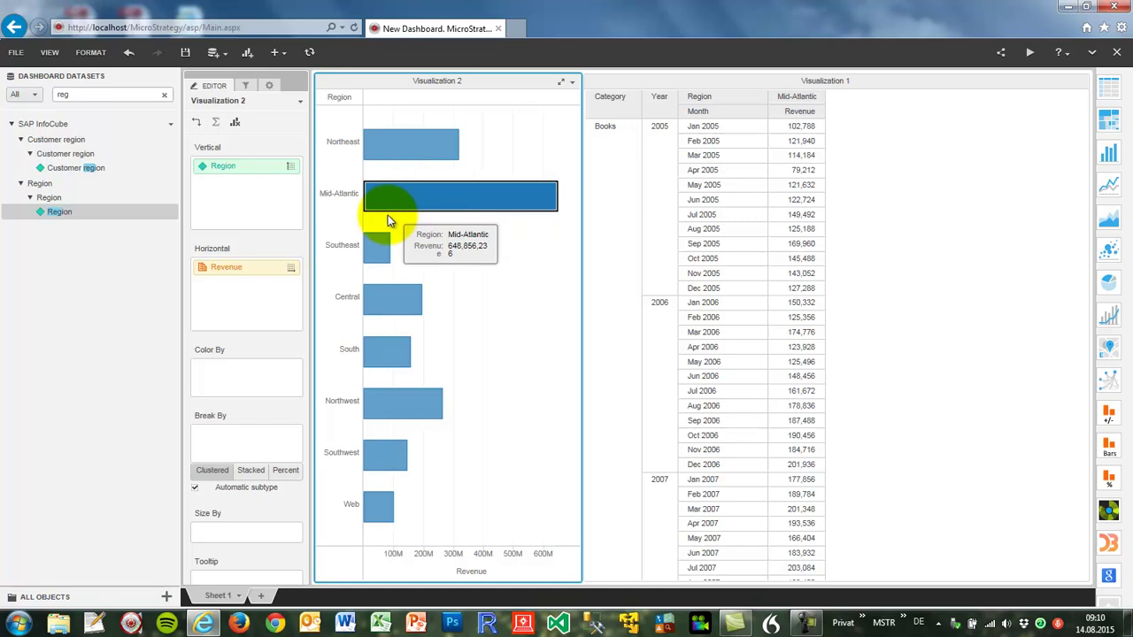
left_click(377, 253)
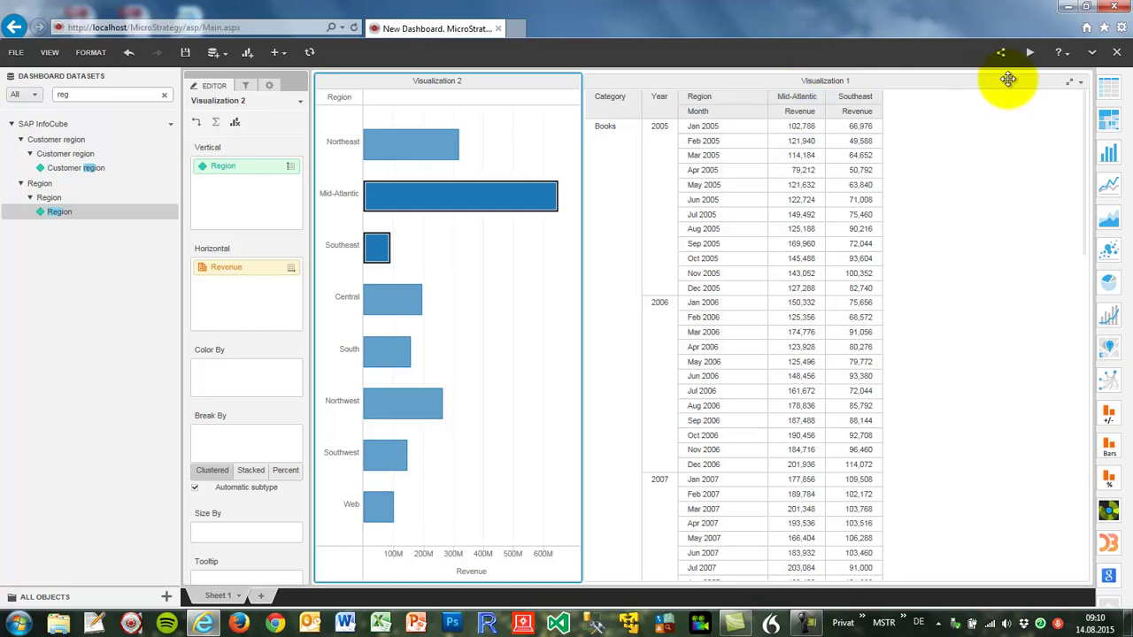
Close the dashboard without saving and open SAP InfoCube from the SAP iCube Live Connections folder in Shared Reports.
left_click(1117, 56)
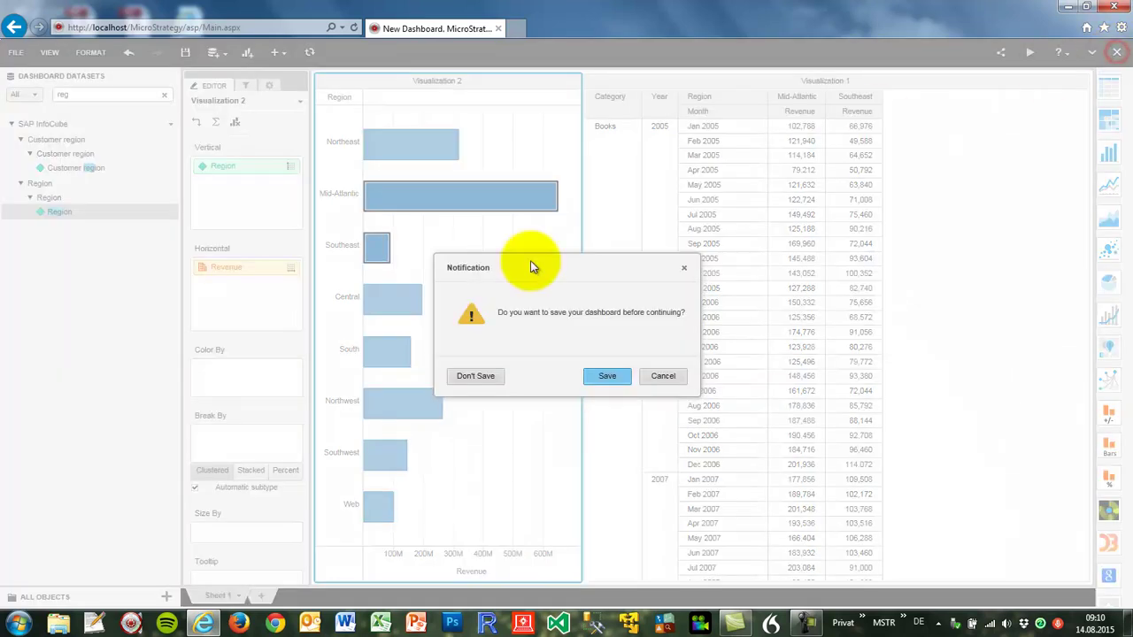
left_click(469, 374)
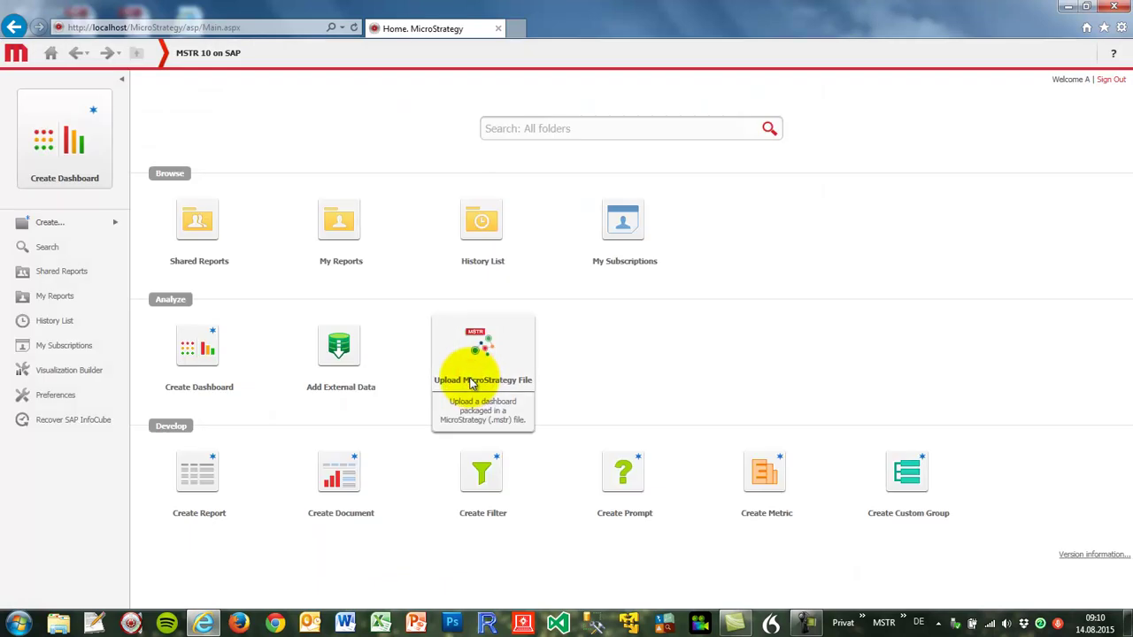
left_click(206, 219)
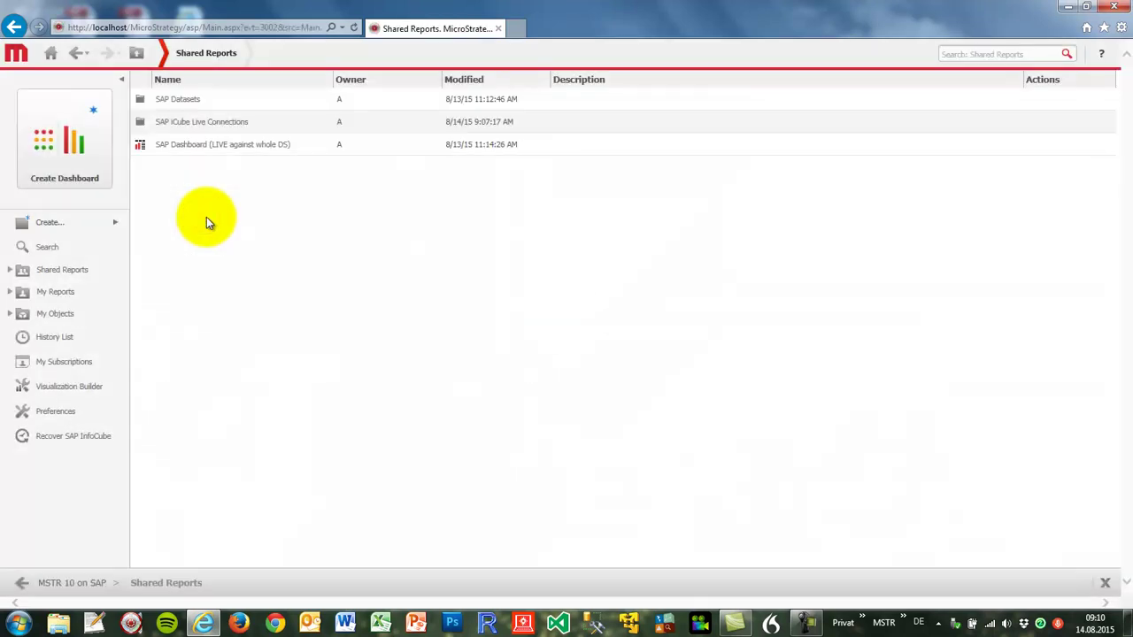
left_click(188, 123)
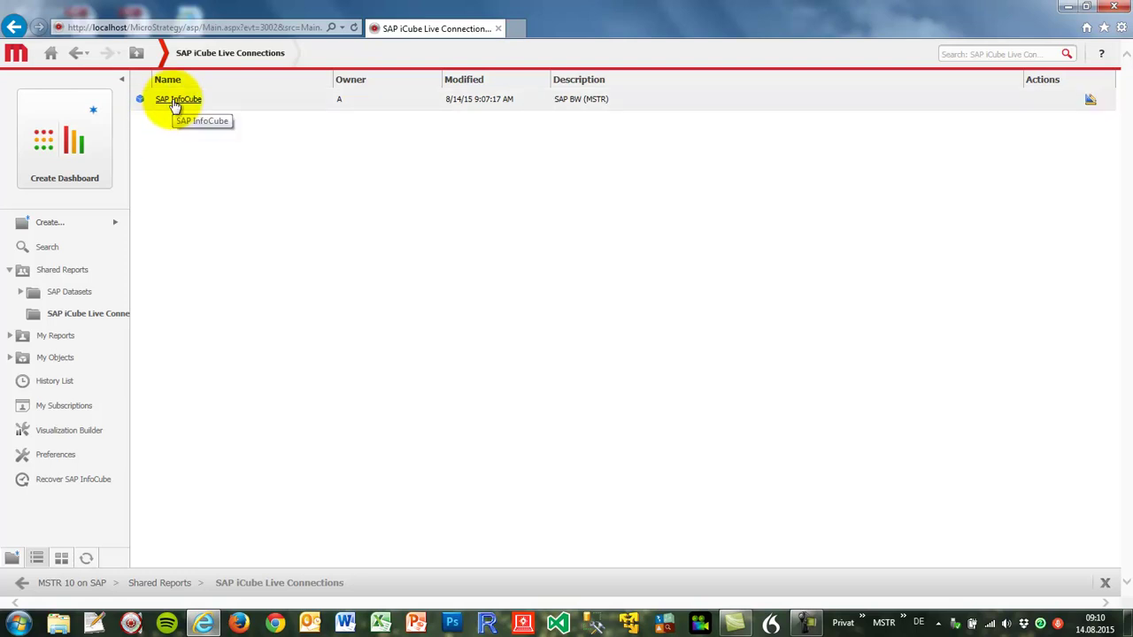
left_click(175, 100)
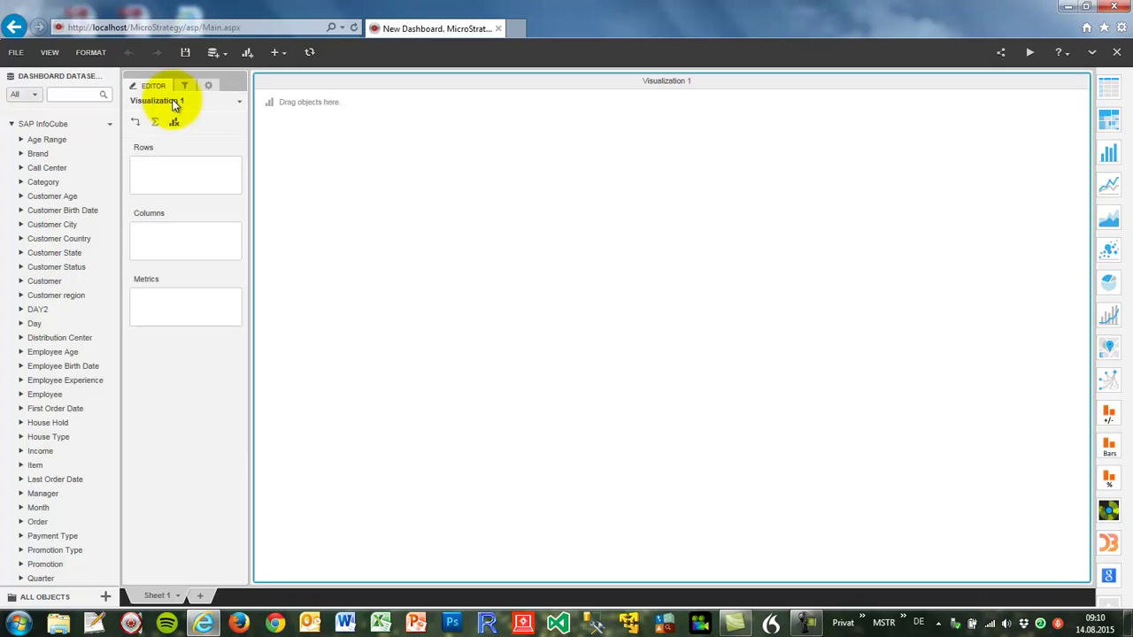
Widen the dataset area, add the Category attribute to the rows of Visualization 1, and close the dashboard without saving.
left_click_drag(122, 144, 187, 152)
left_click(20, 181)
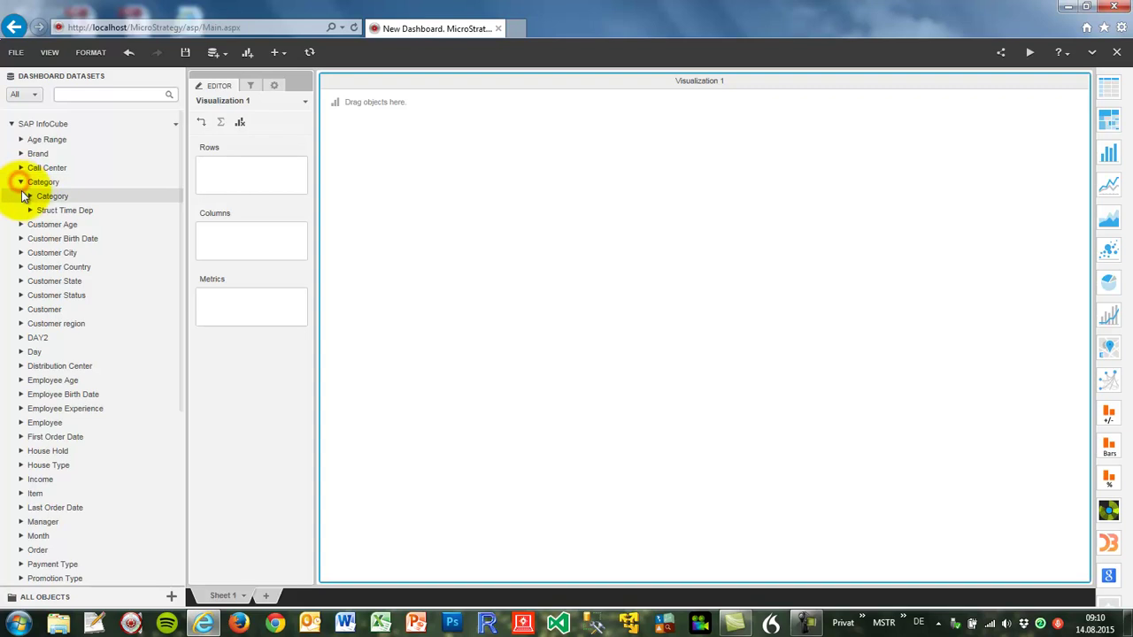
left_click(30, 196)
left_click_drag(55, 210, 209, 172)
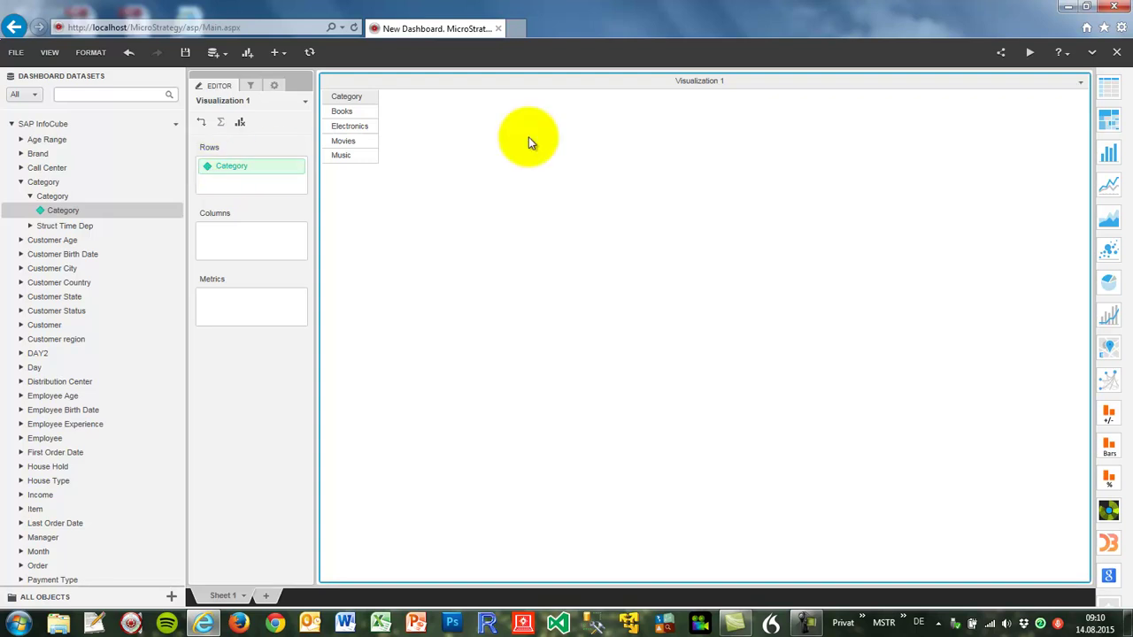
left_click(1116, 51)
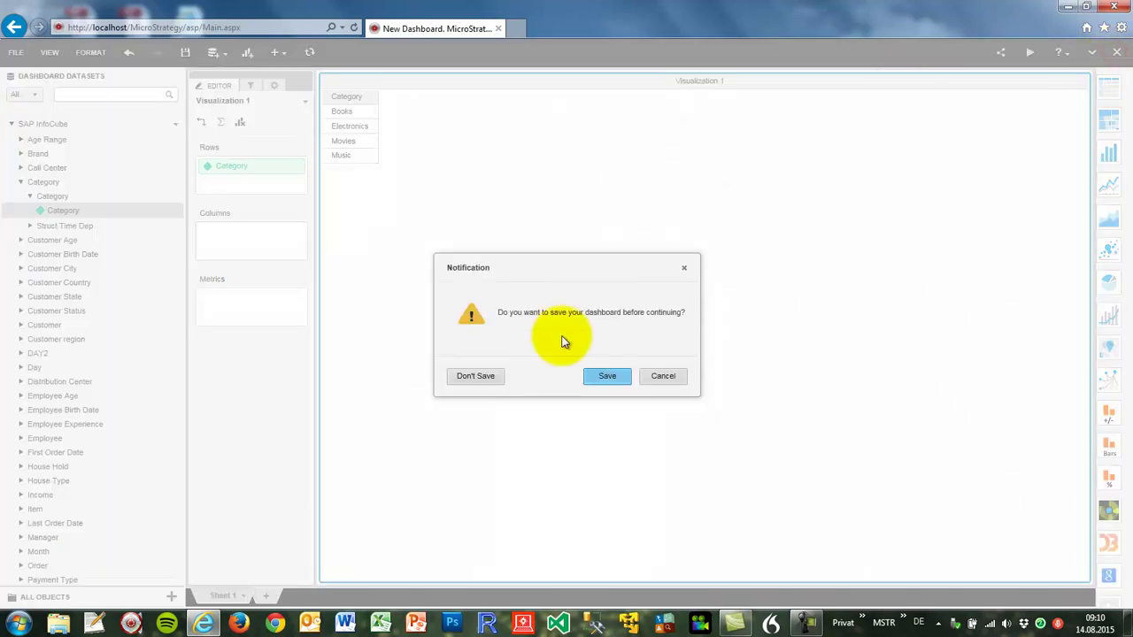
left_click(466, 379)
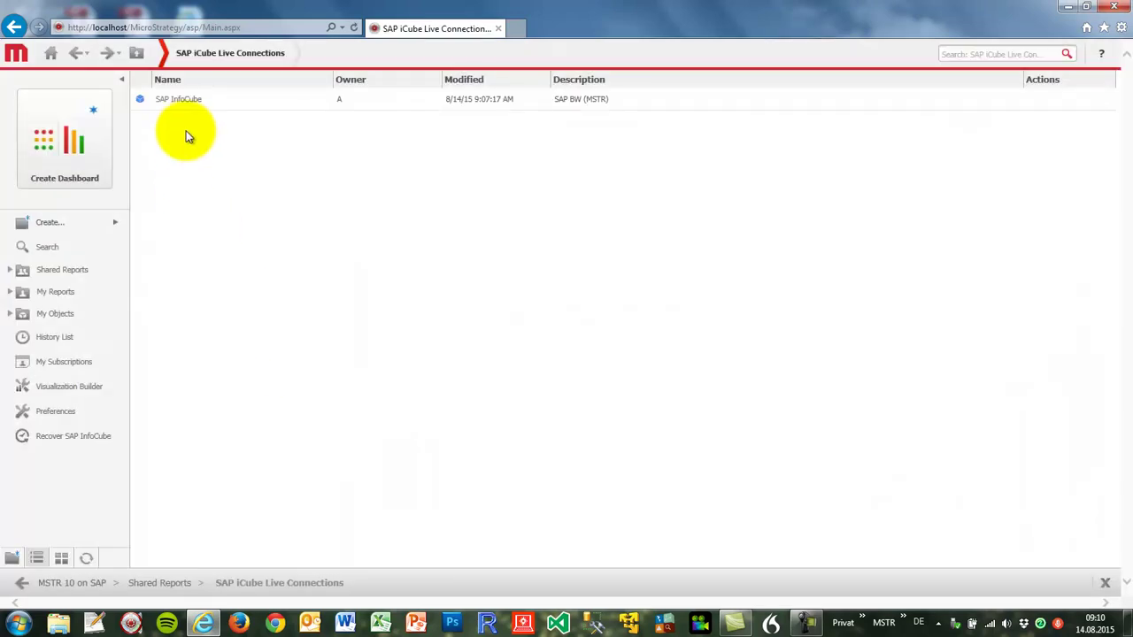
right_click(176, 103)
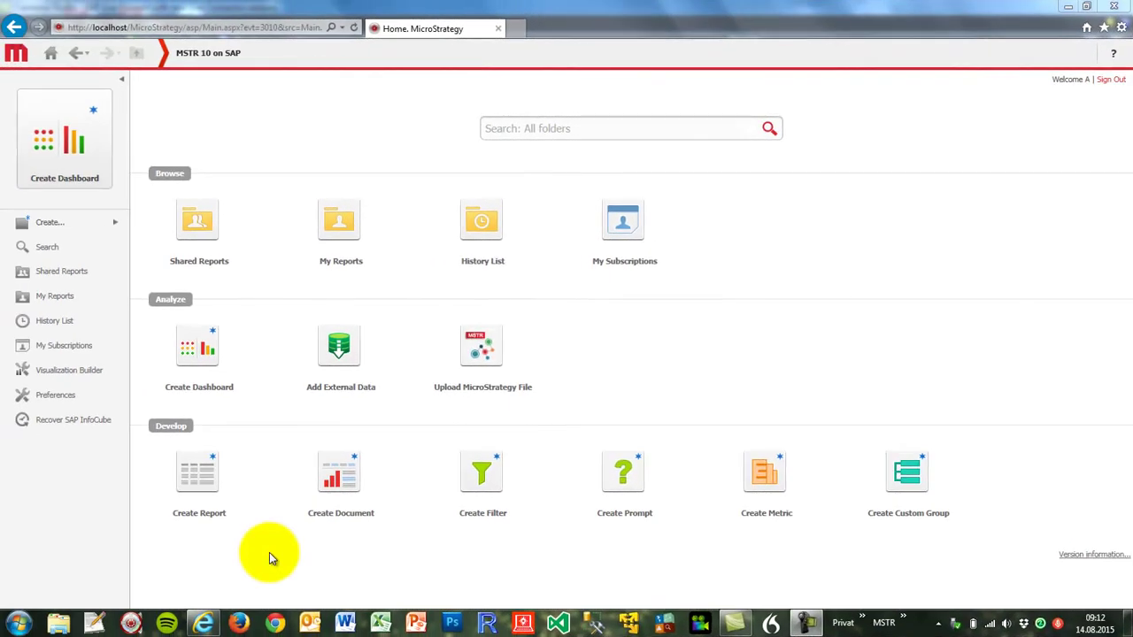
Create a new dashboard and add the existing dataset SAP InfoCube from the SAP iCube Live Connections folder.
left_click(75, 127)
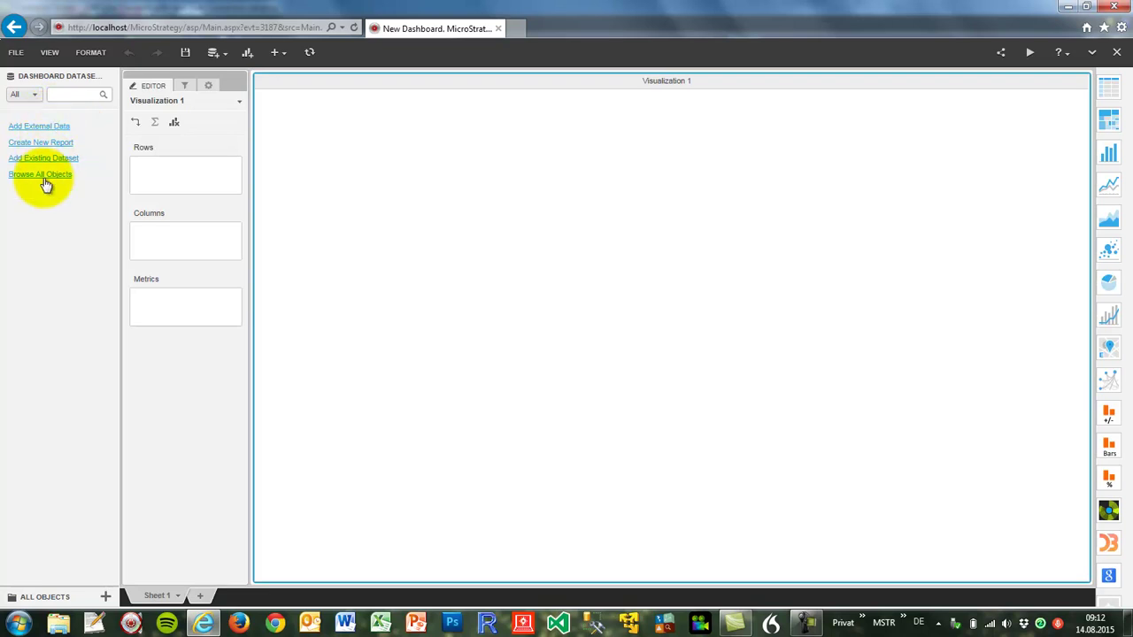
left_click(40, 157)
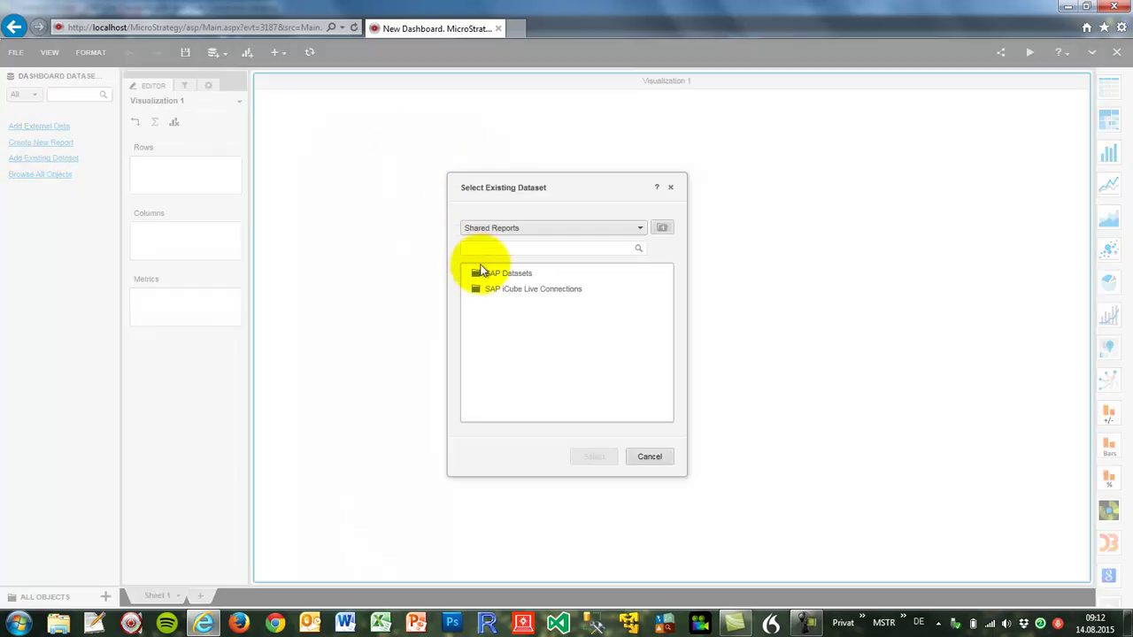
double_click(488, 289)
left_click(503, 276)
left_click(596, 458)
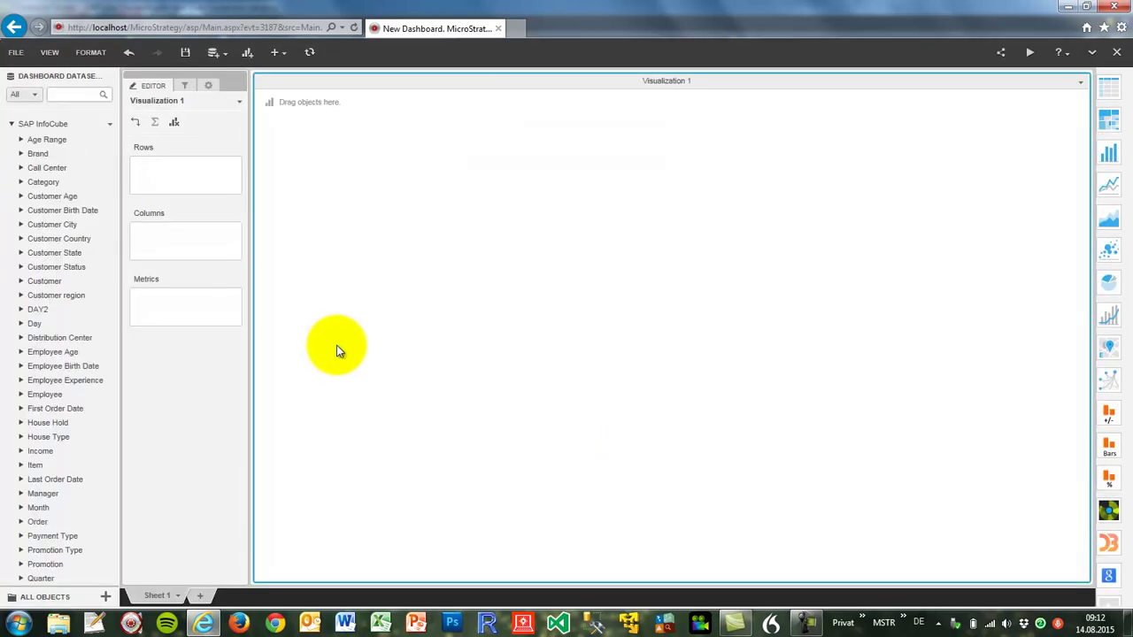
Add the Category attribute to the rows of Visualization 1, and remove the SAP InfoCube dataset from the dashboard.
left_click(21, 182)
left_click_drag(30, 196, 168, 179)
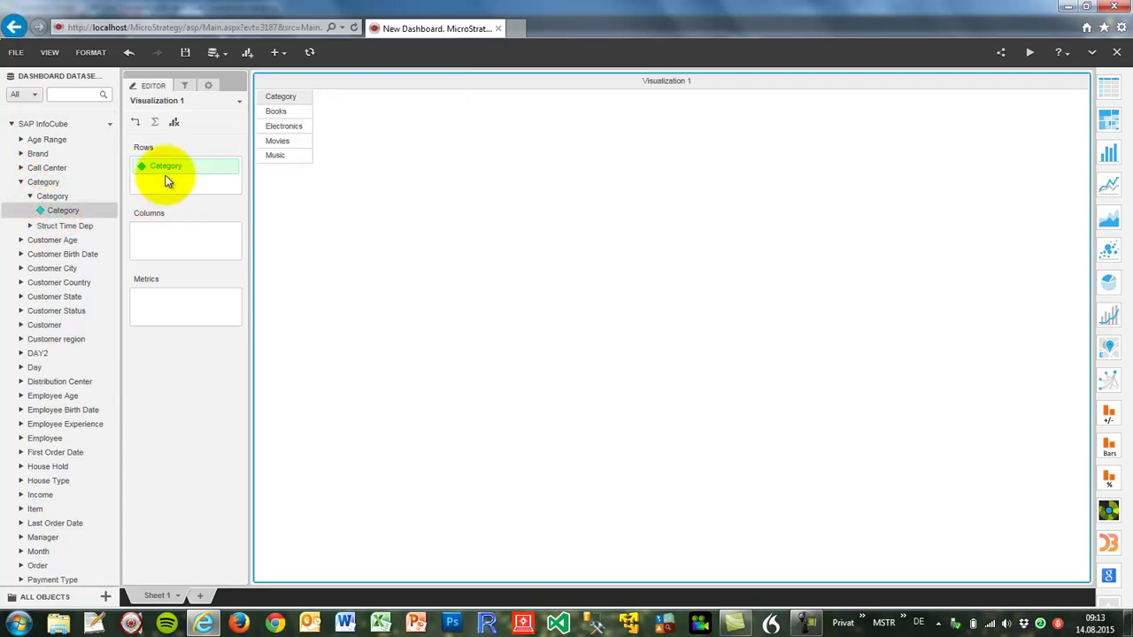
left_click(108, 124)
left_click(129, 237)
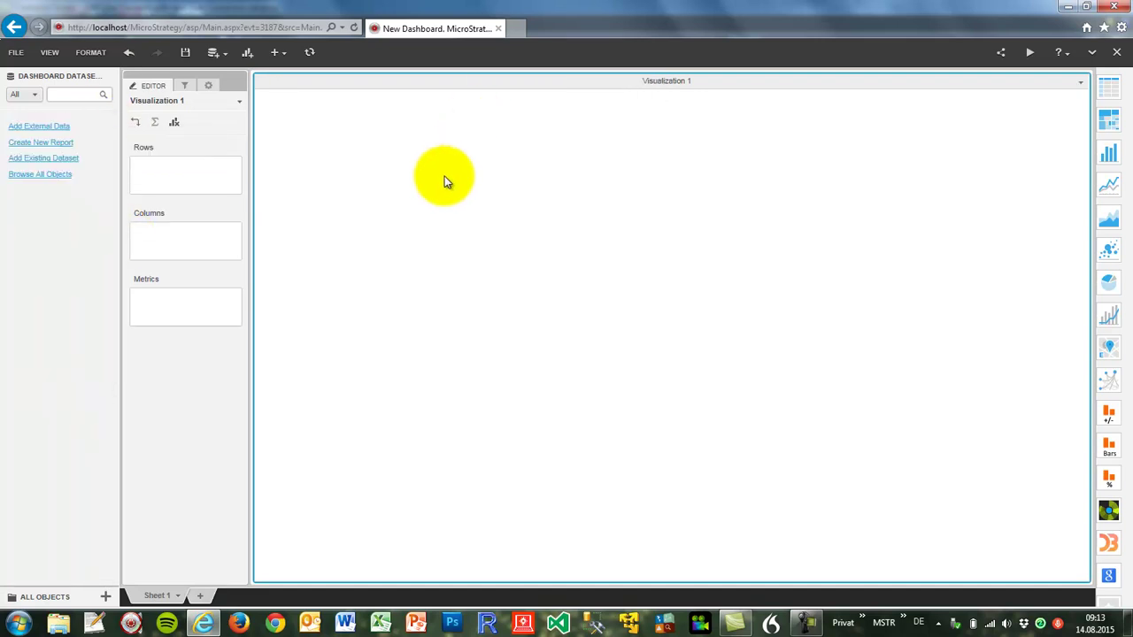
Add external data through a live OLAP connection and browse the catalog of the SAP BW (MSTR) source.
left_click(40, 127)
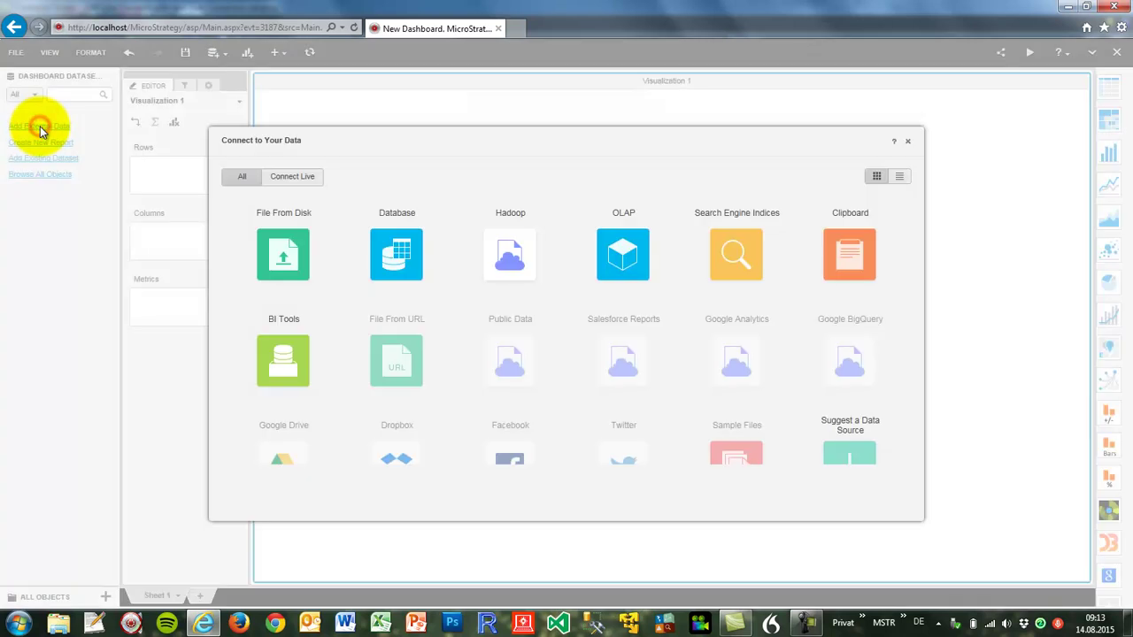
left_click(281, 174)
left_click(501, 260)
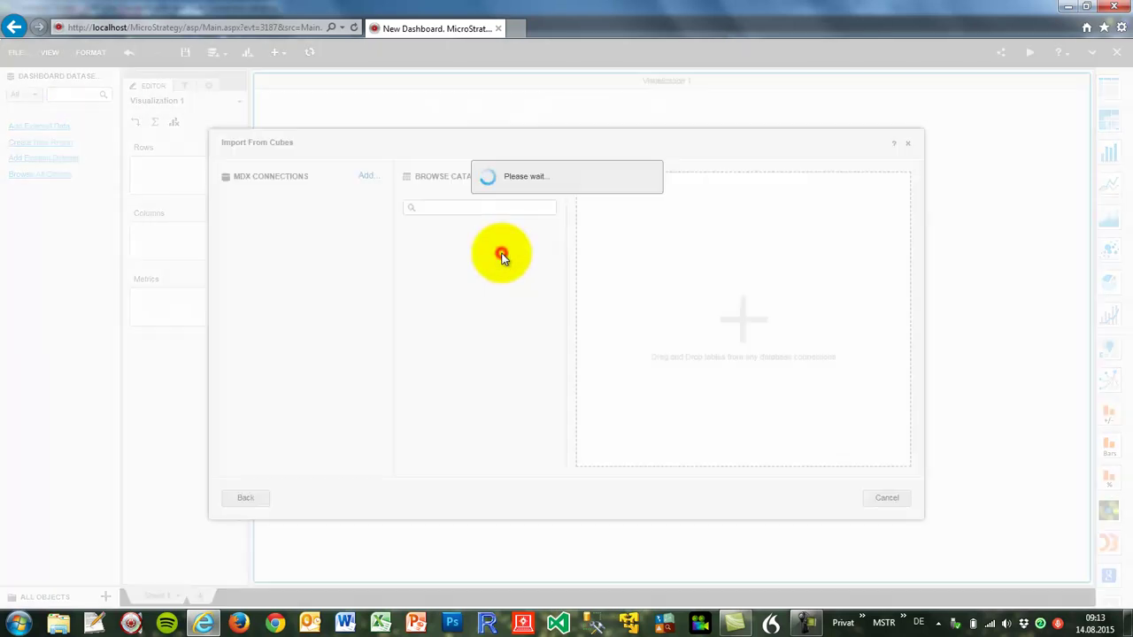
left_click(249, 202)
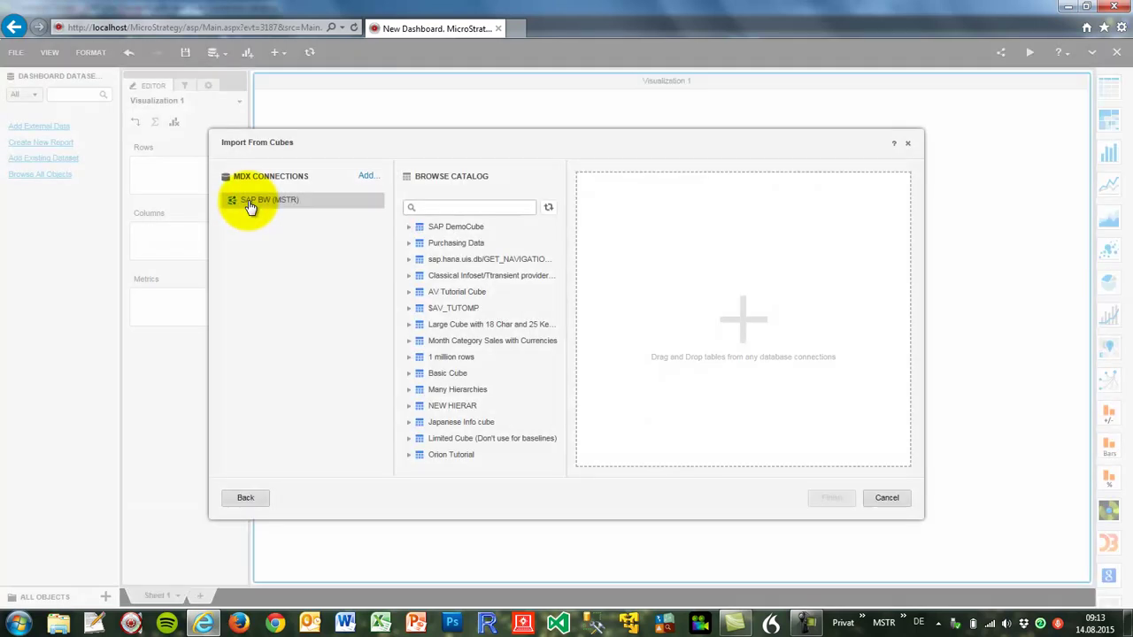
Import AV_Certification50 Big query cube from AV Tutorial Cube as the dashboard's dataset.
left_click(409, 292)
left_click_drag(558, 258, 559, 345)
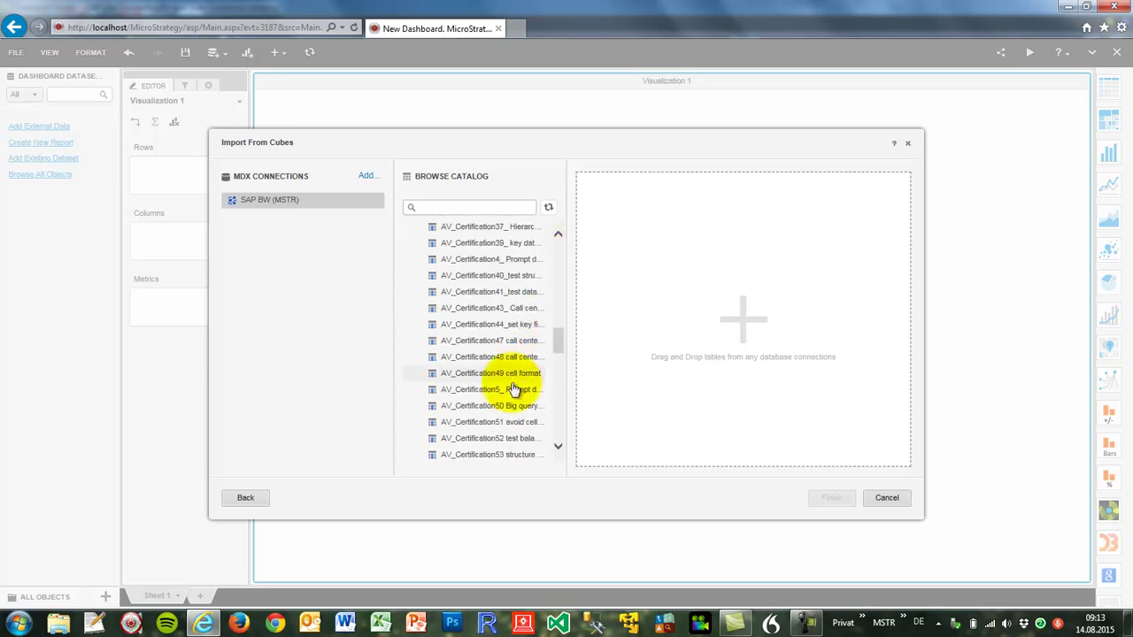
left_click_drag(481, 405, 657, 337)
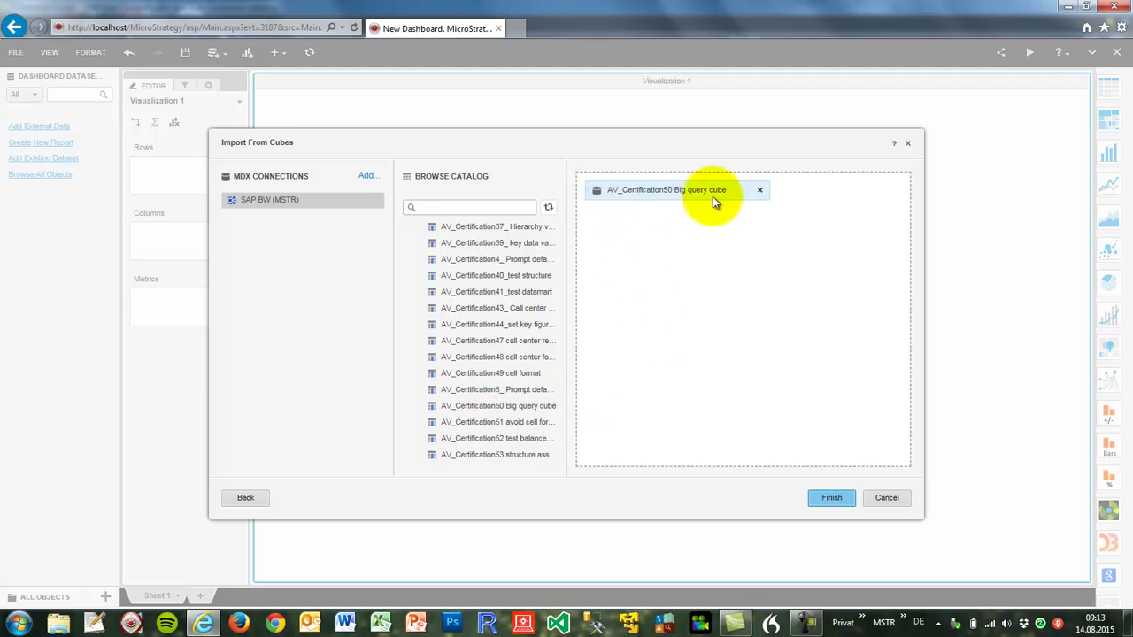
left_click(821, 499)
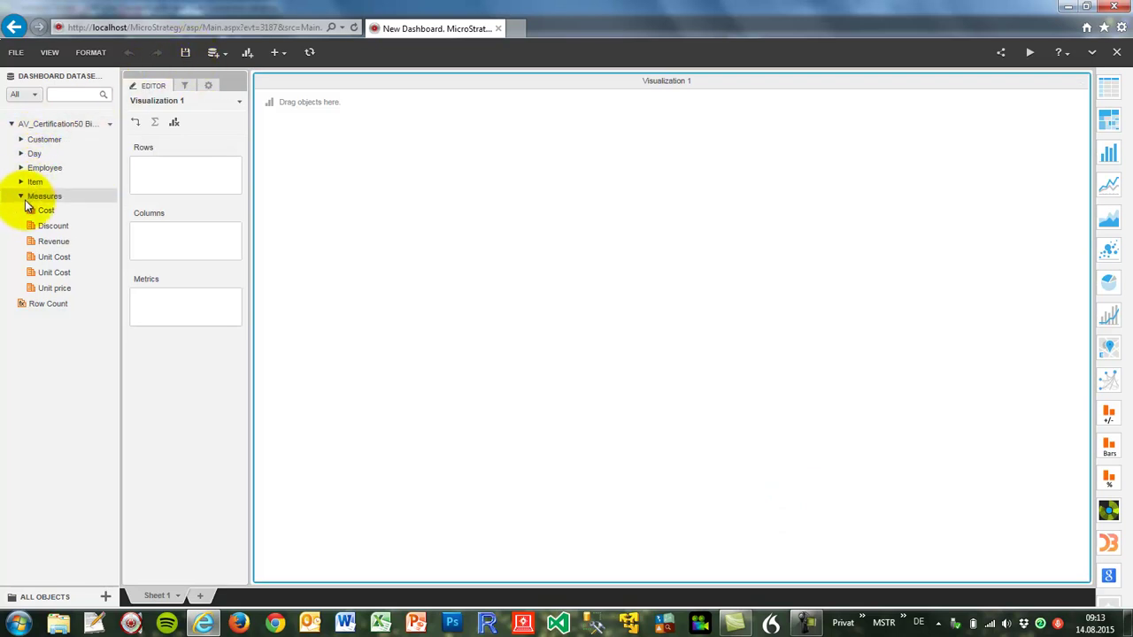
Add the Customer attribute to the rows of Visualization 1.
left_click(21, 139)
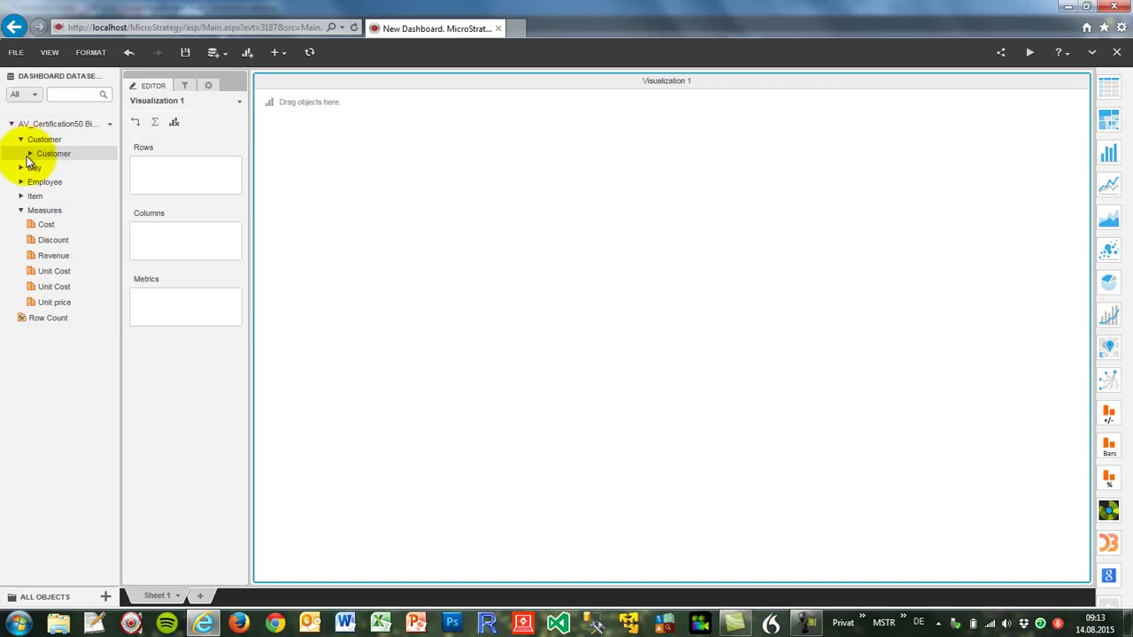
left_click(29, 154)
left_click_drag(54, 167, 186, 175)
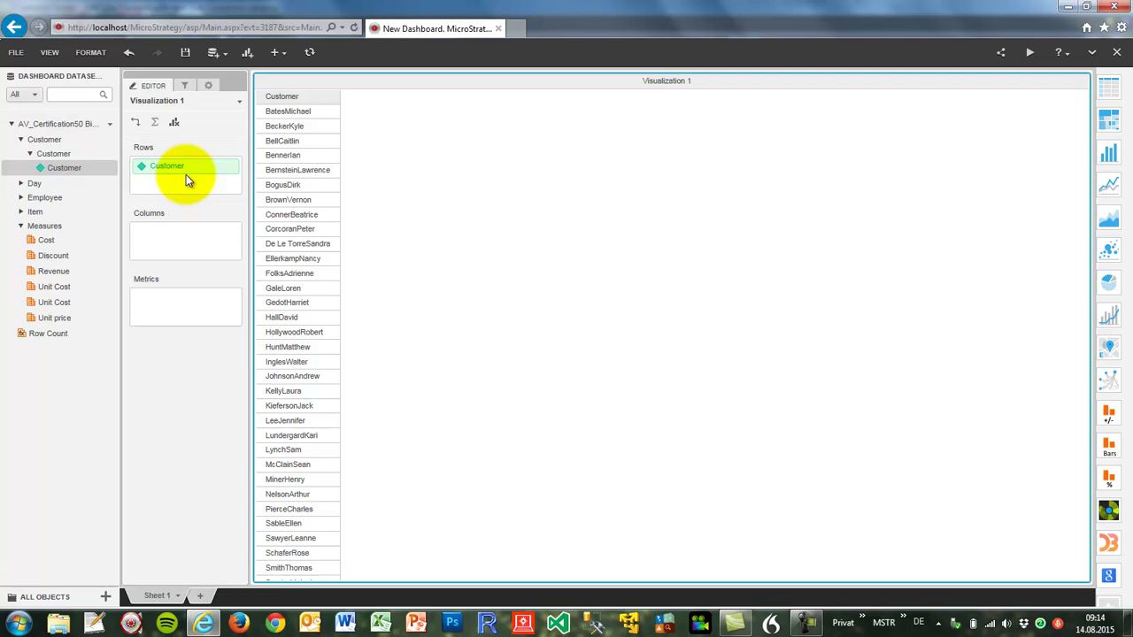
Add the Cost and Revenue measures together to the metrics of Visualization 1.
left_click(48, 270)
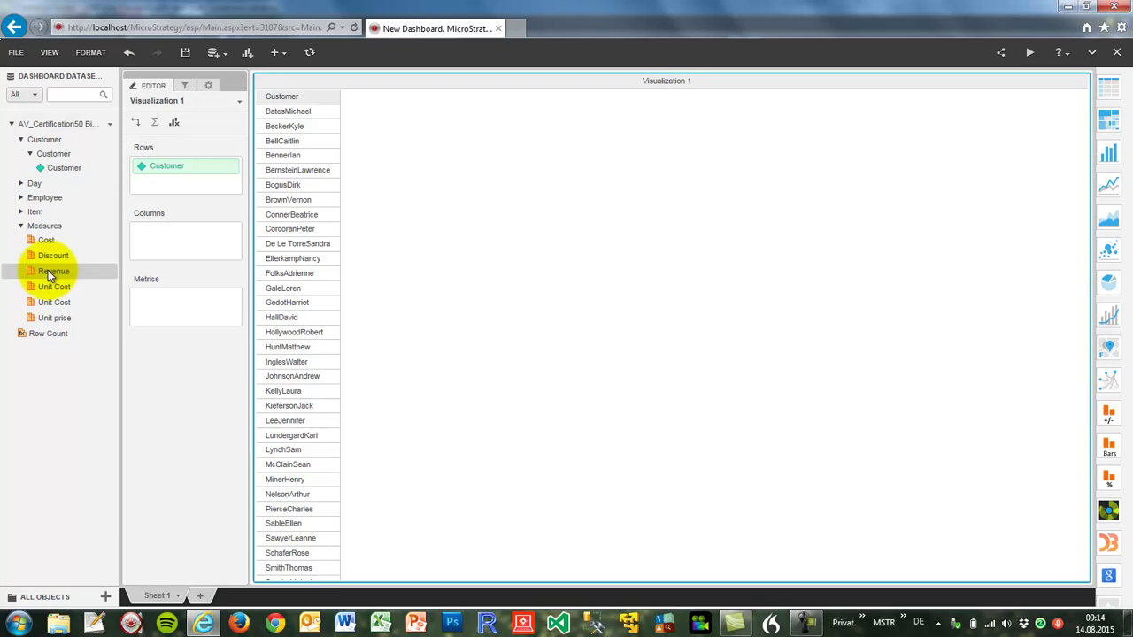
left_click(42, 241, "ctrl")
left_click_drag(37, 240, 172, 307)
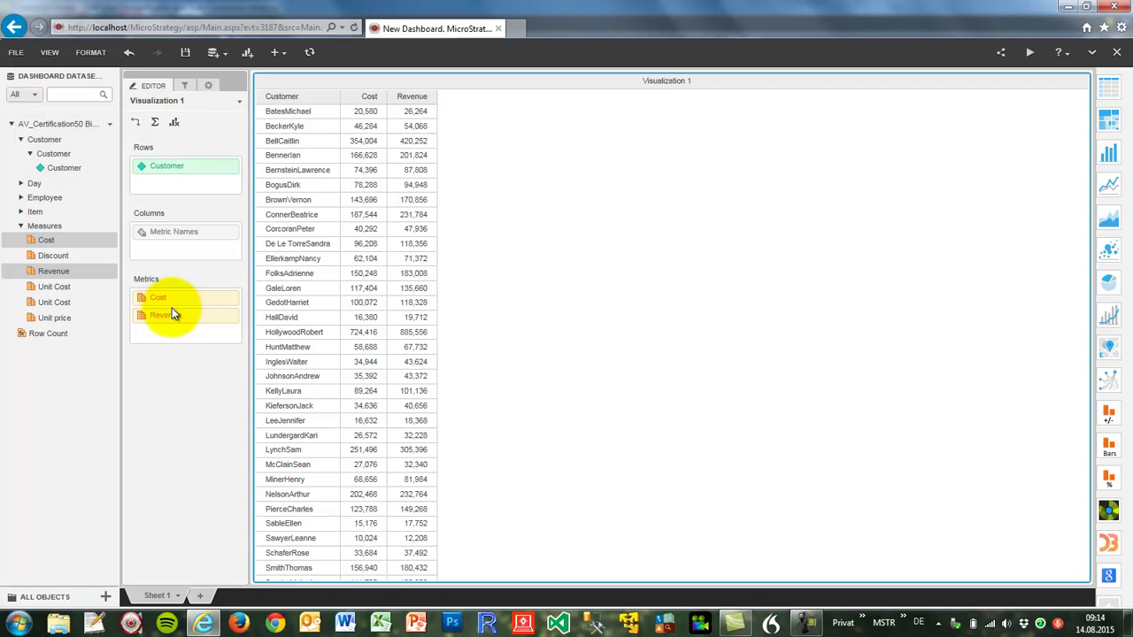
Create a Revenue-Cost calculated metric from the Cost and Revenue metrics of Visualization 1.
left_click(182, 300)
left_click(182, 320, "ctrl")
right_click(183, 319)
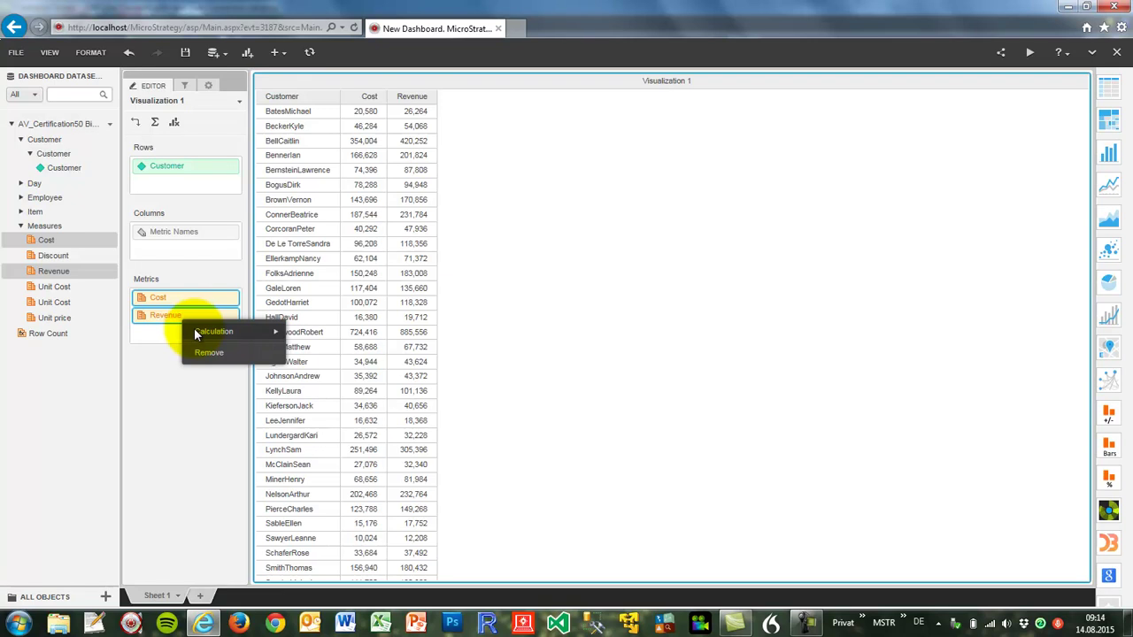
mouse_move(194, 331)
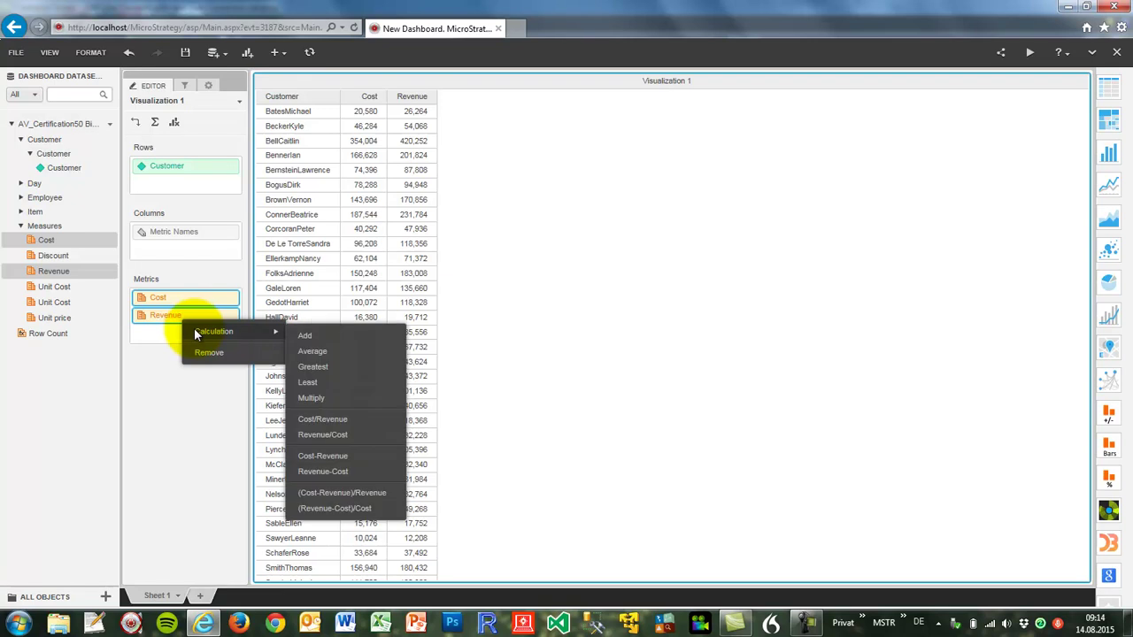
left_click(301, 473)
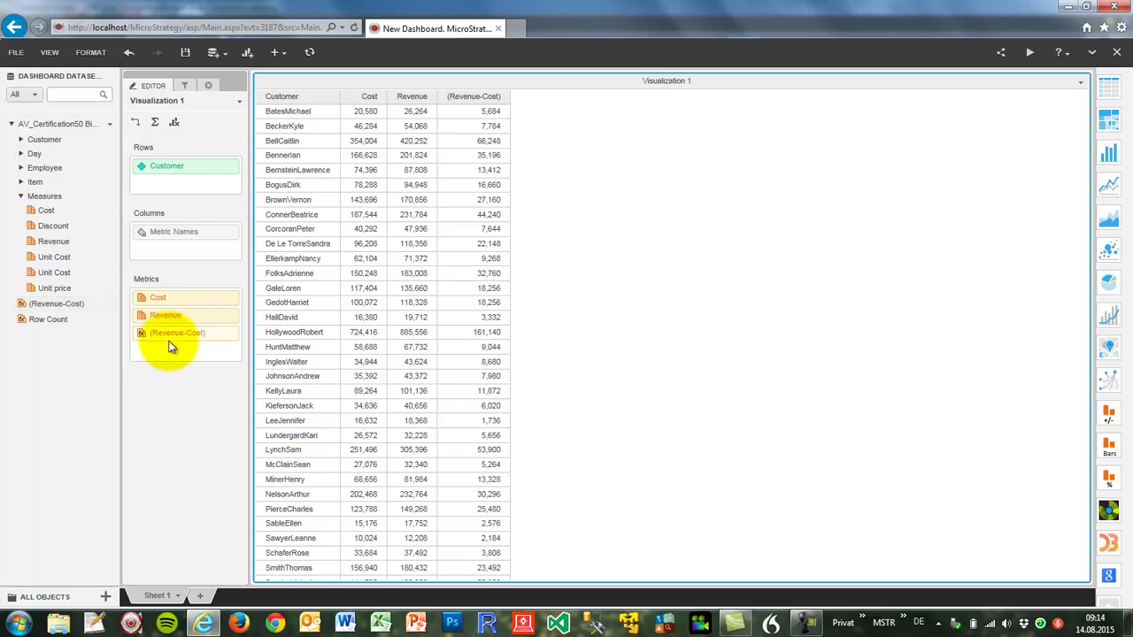
Rename the (Revenue-Cost) metric in Visualization 1 as Profit.
right_click(168, 334)
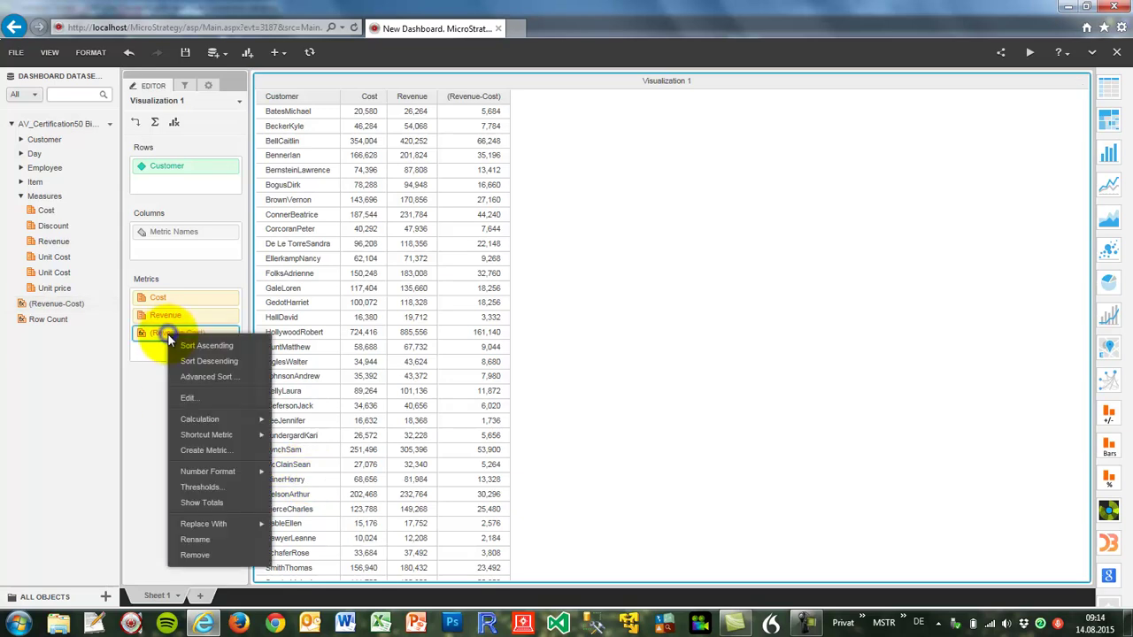
left_click(186, 541)
type("Pro")
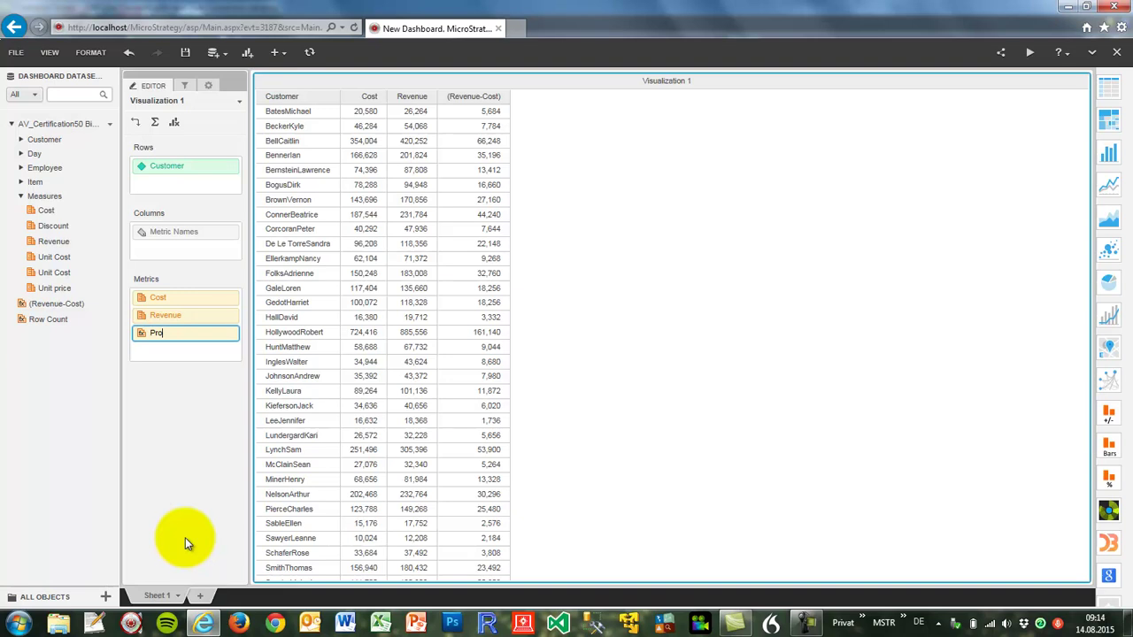
key("Return")
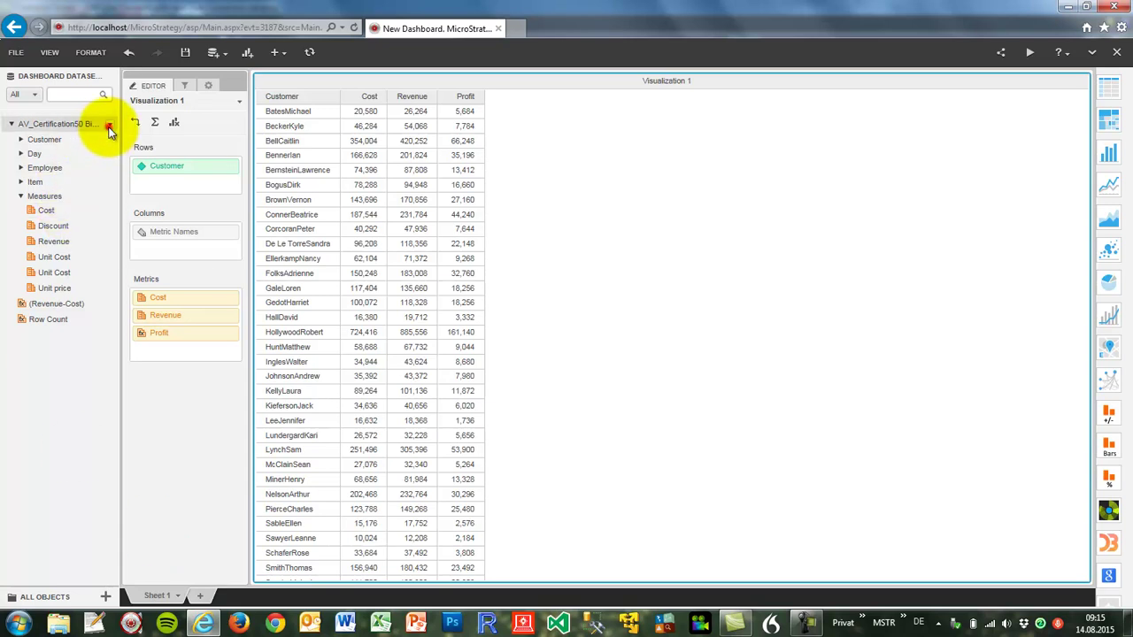
Save the dashboard's dataset as SAP Query 50 in the SAP iCube Live Connections folder of Shared Reports.
left_click(109, 124)
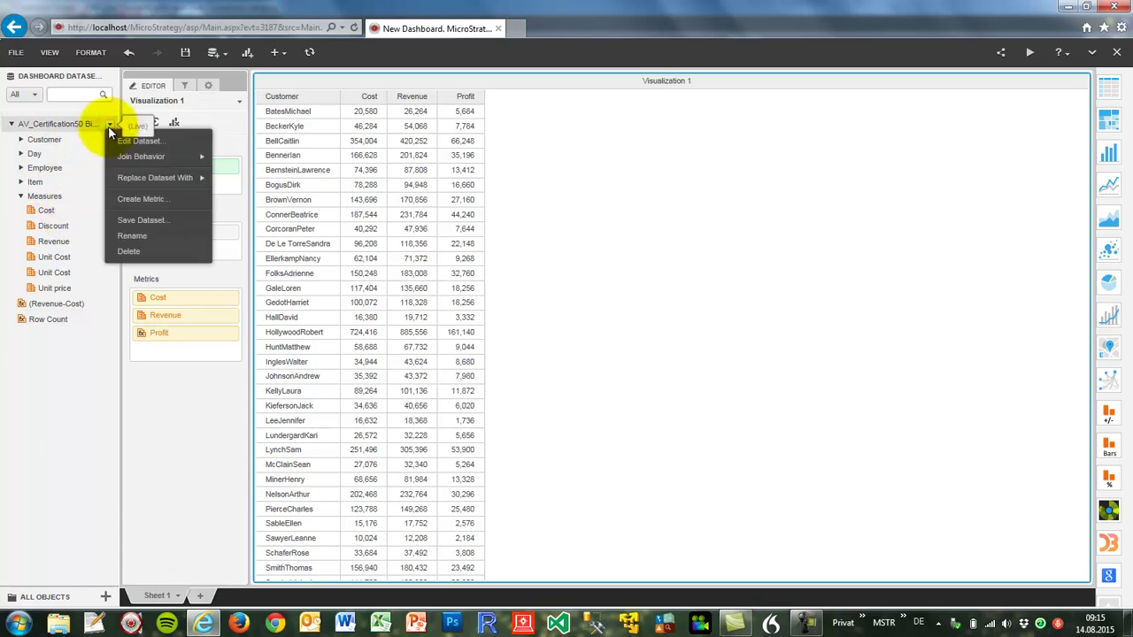
left_click(132, 220)
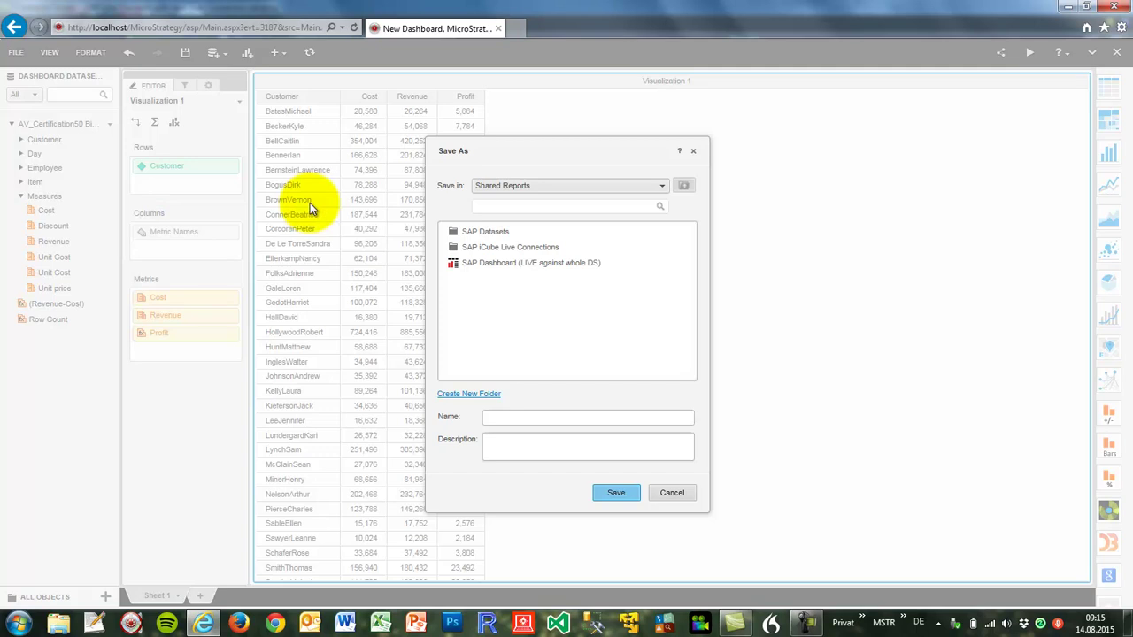
double_click(464, 247)
left_click(498, 418)
type("SAP")
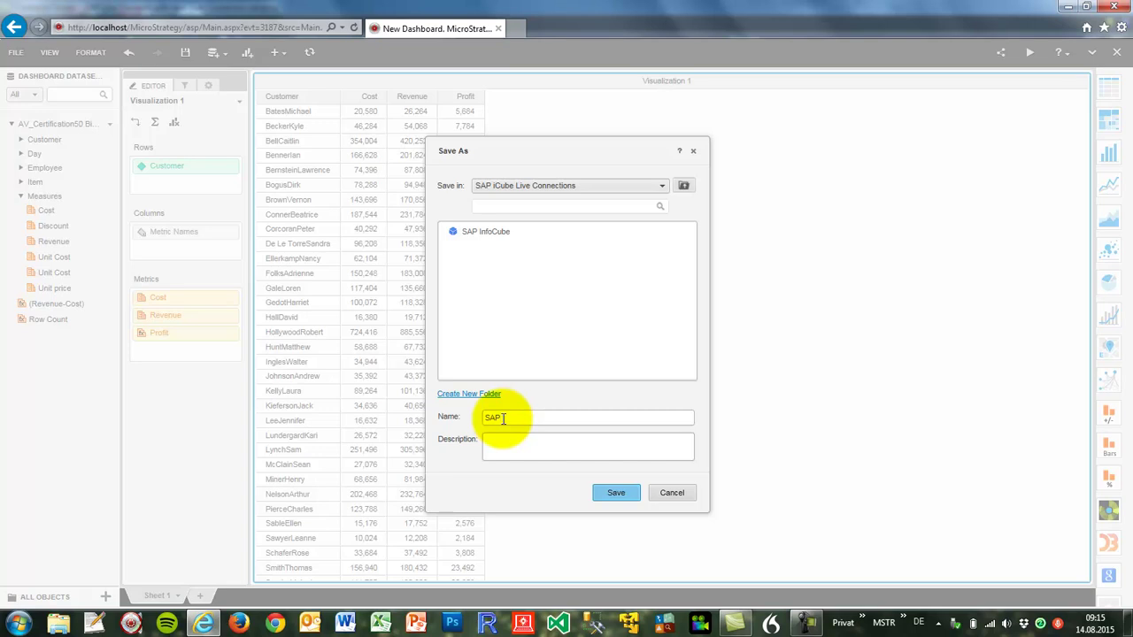
type("Query")
left_click(620, 494)
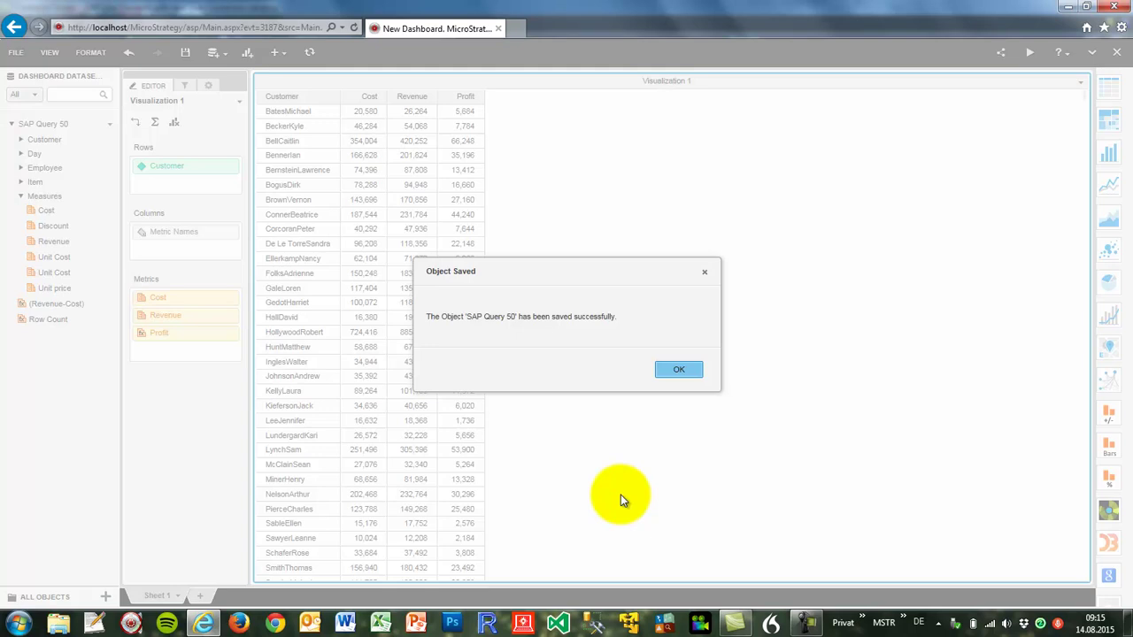
left_click(673, 368)
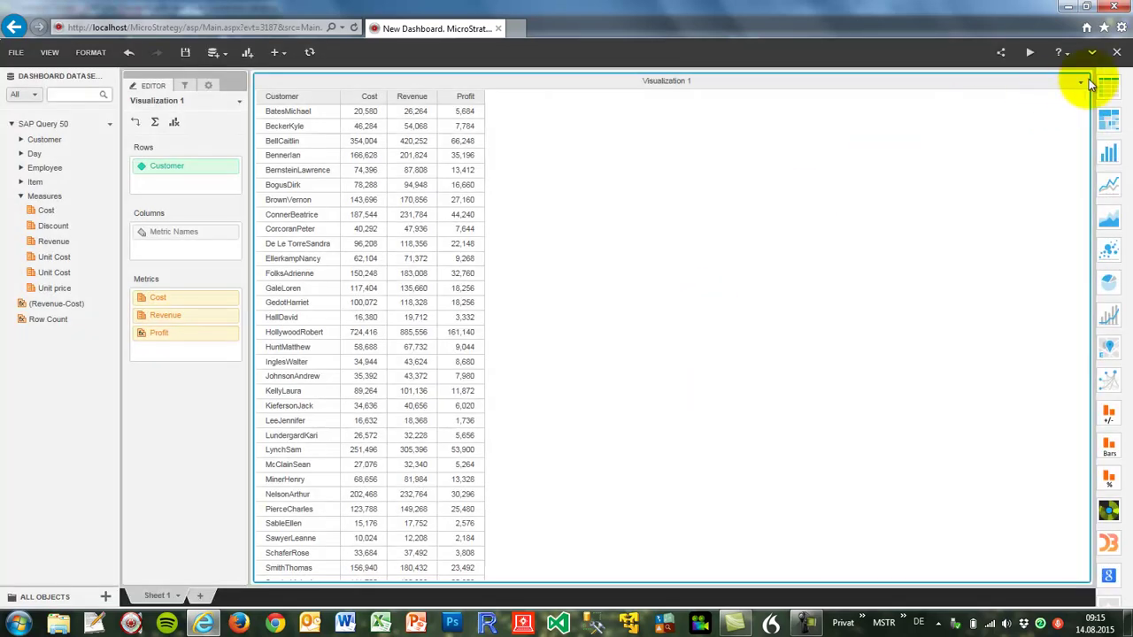
Close the dashboard without saving and open SAP Query 50 from the SAP iCube Live Connections folder in Shared Reports.
left_click(1116, 53)
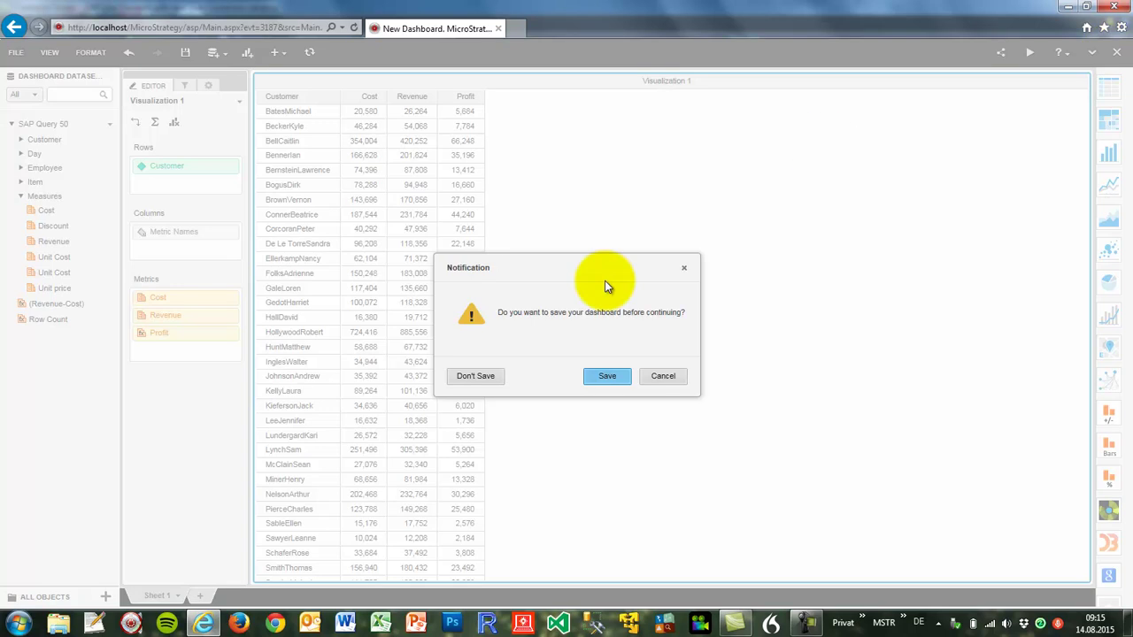
left_click(475, 375)
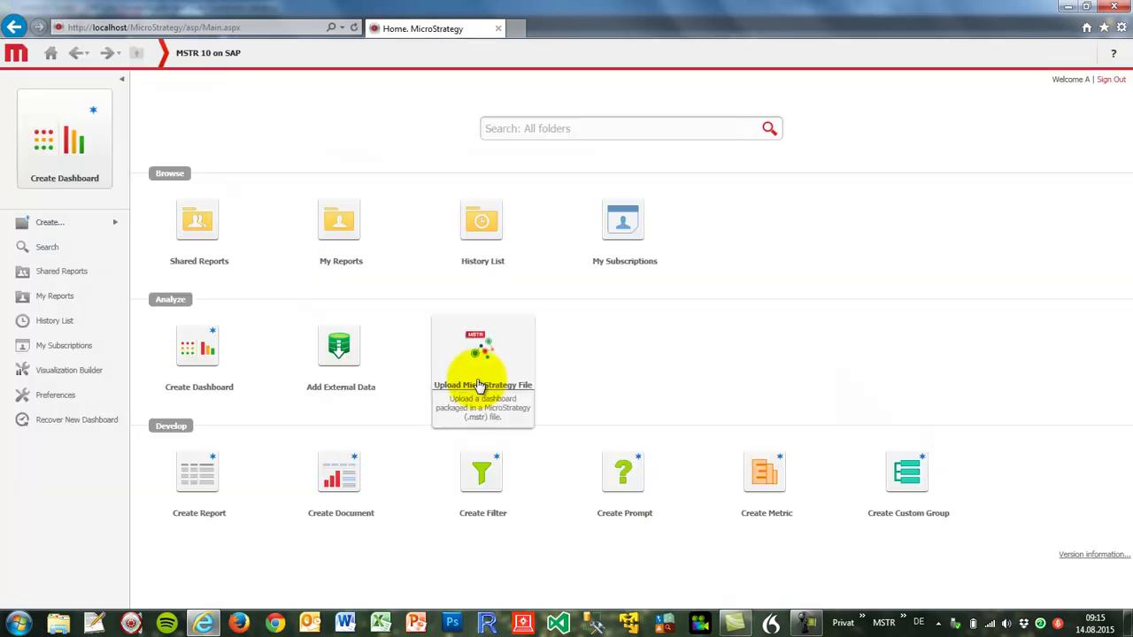
left_click(230, 228)
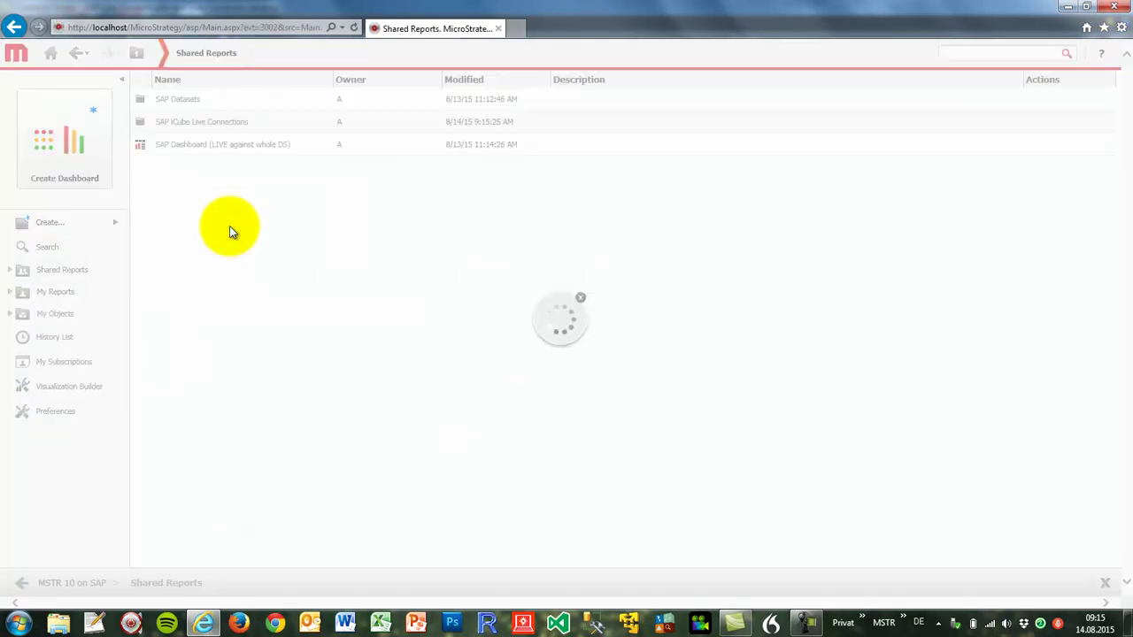
left_click(191, 121)
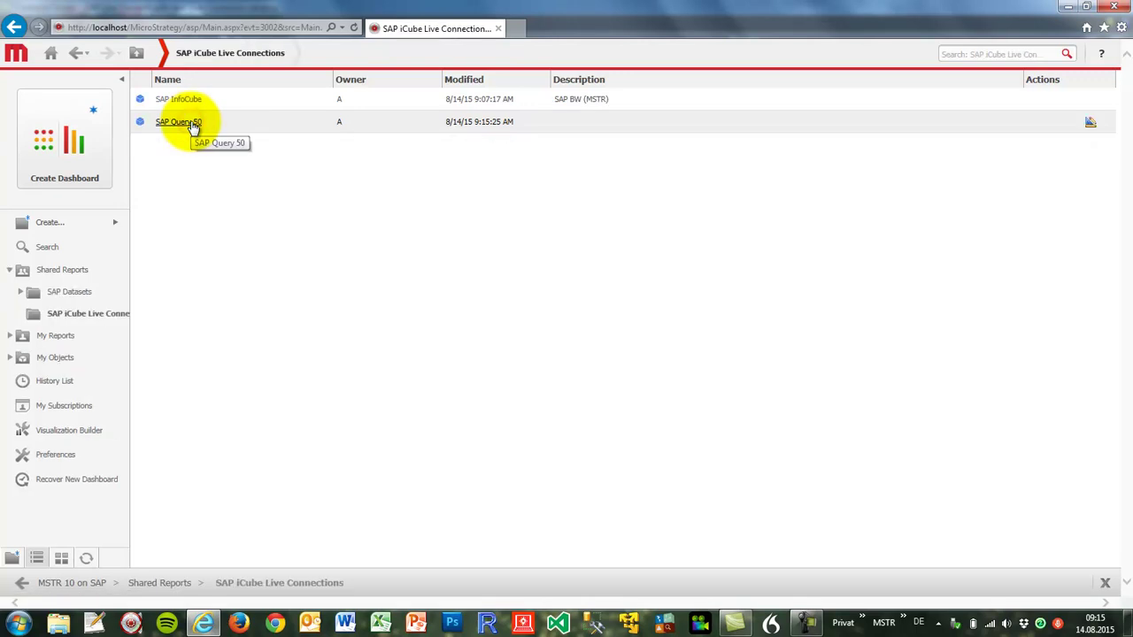
left_click(177, 126)
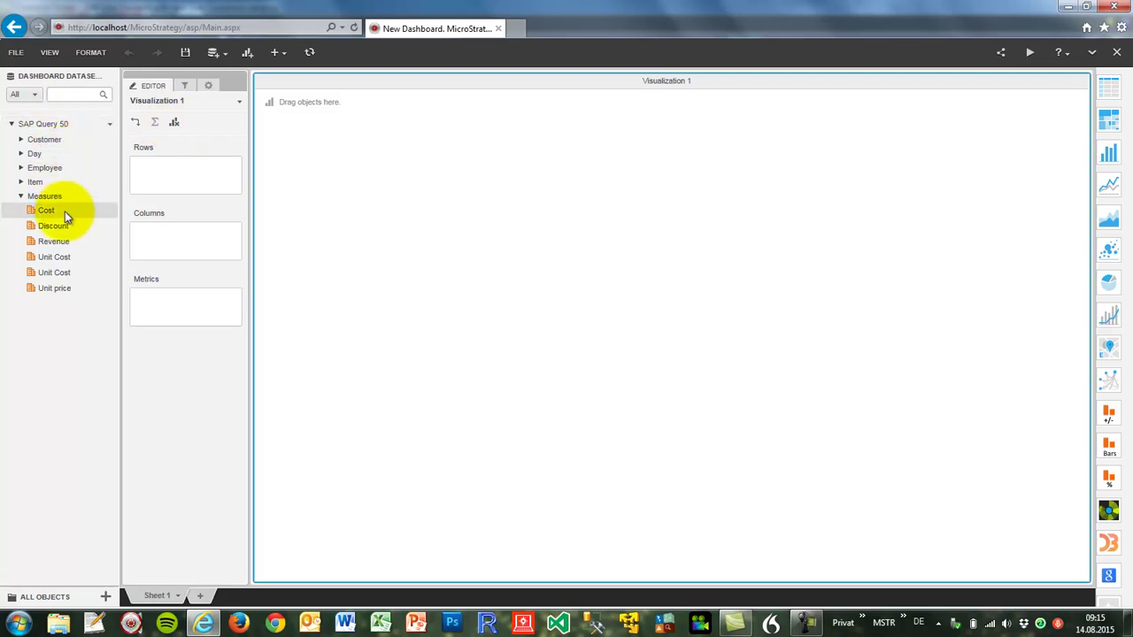
Add the Customer attribute to the rows and the Revenue measure to the metrics of the SAP Query 50 dashboard.
left_click(21, 139)
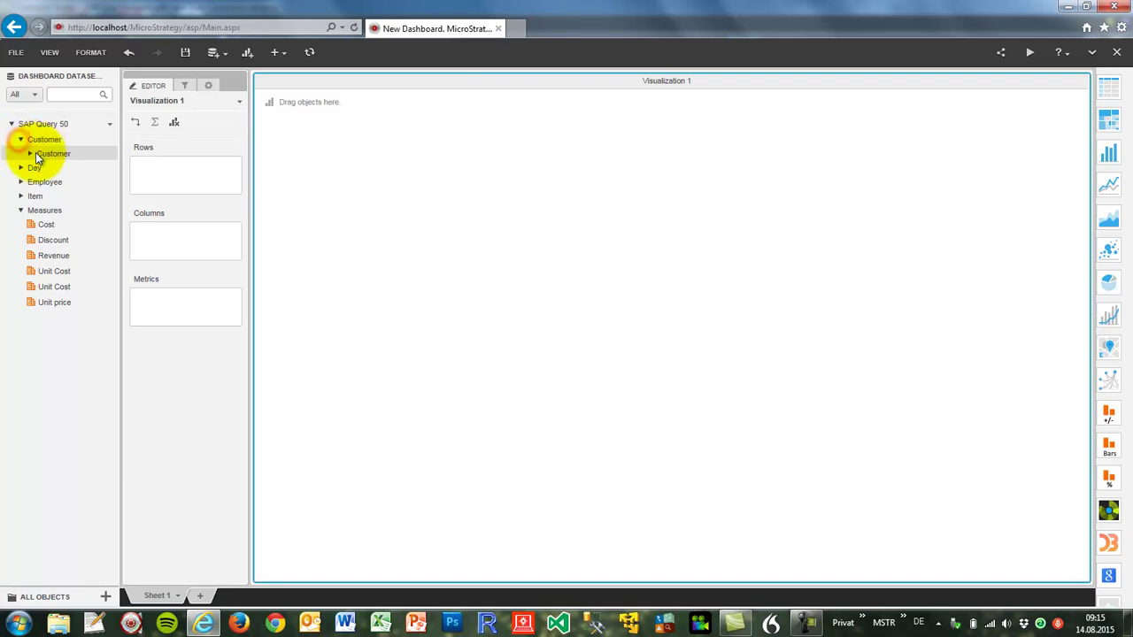
left_click(30, 154)
left_click_drag(61, 167, 147, 175)
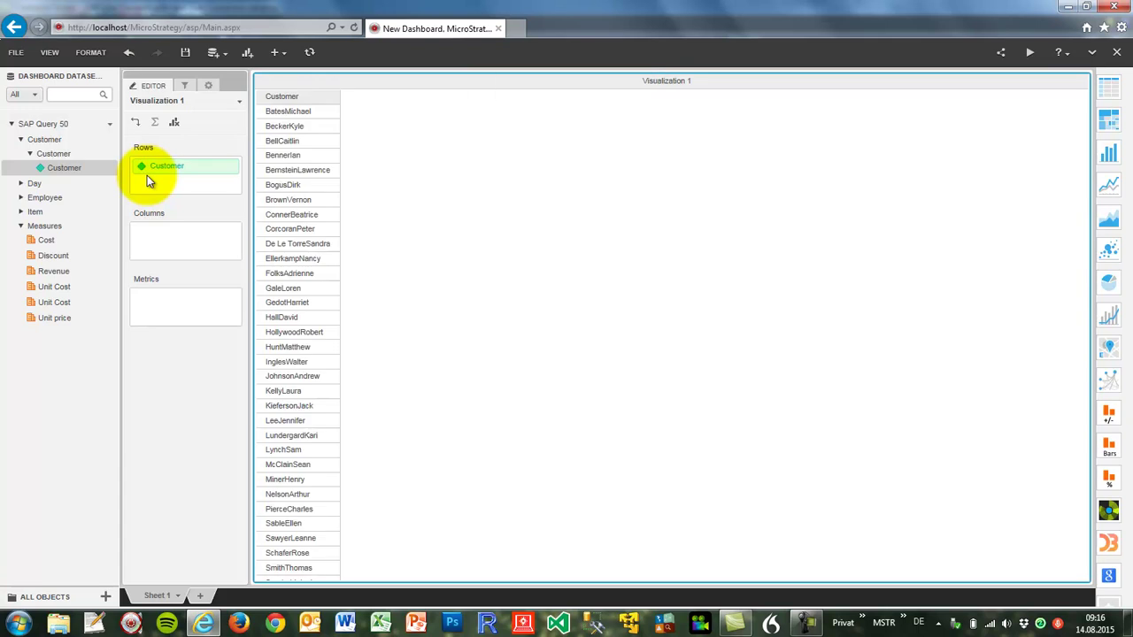
left_click(46, 273)
left_click_drag(38, 277, 141, 313)
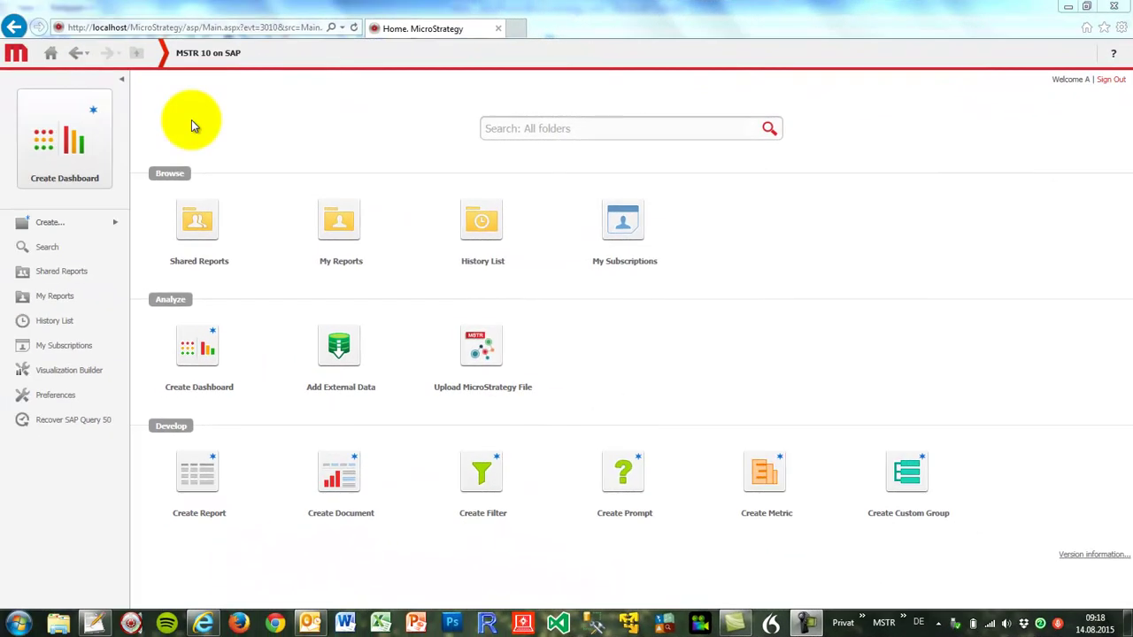
Create a new dashboard and start adding external data from an OLAP source.
left_click(69, 142)
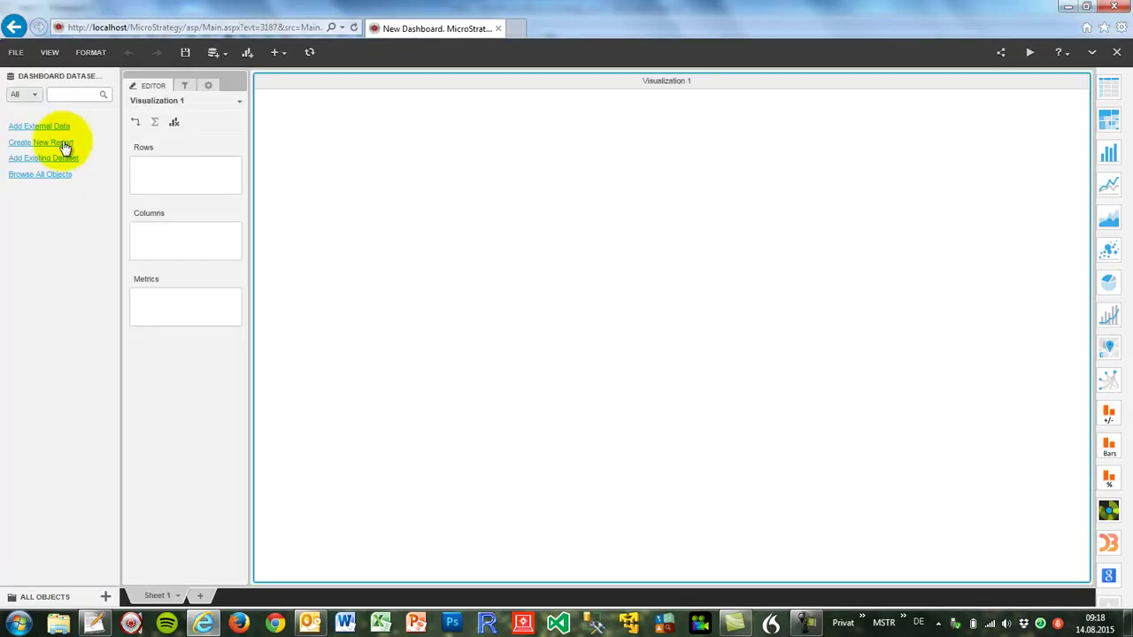
left_click(27, 129)
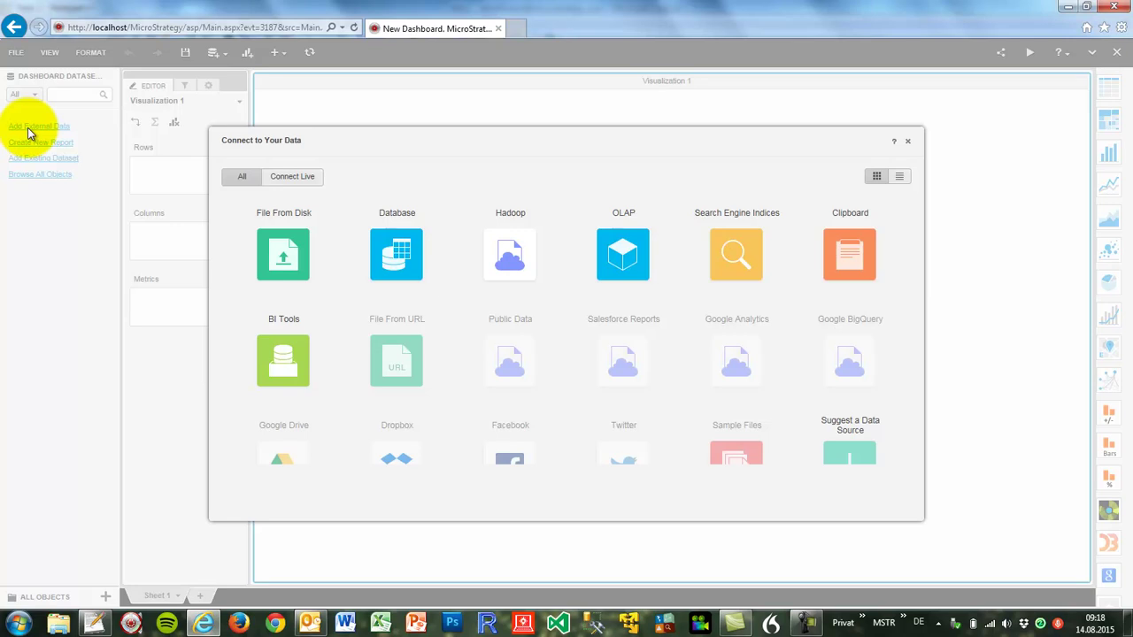
left_click(609, 249)
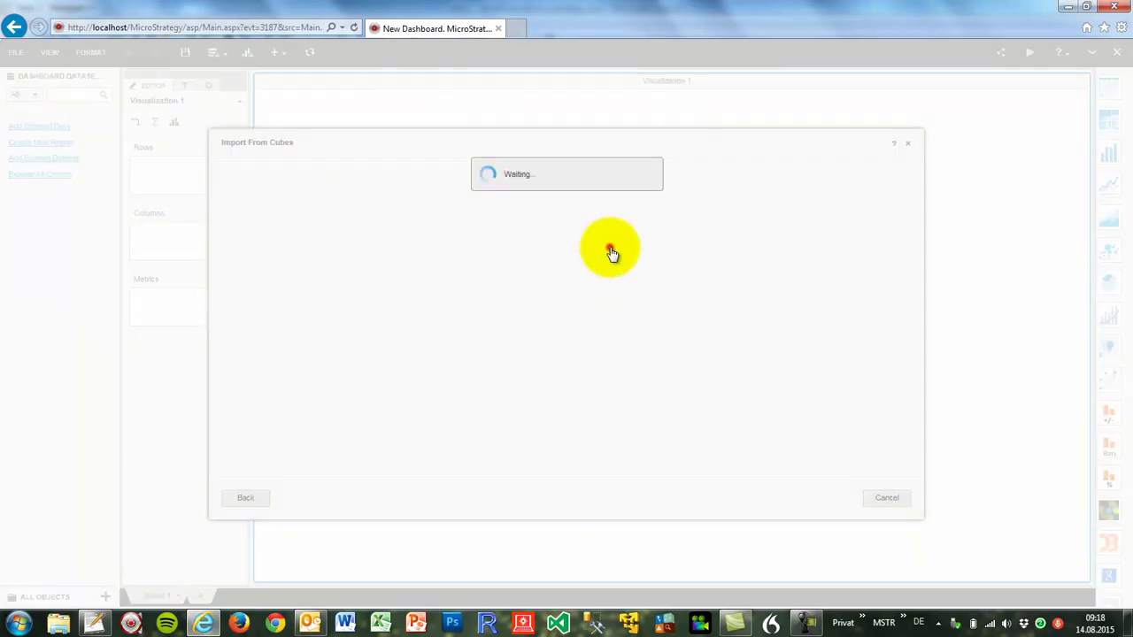
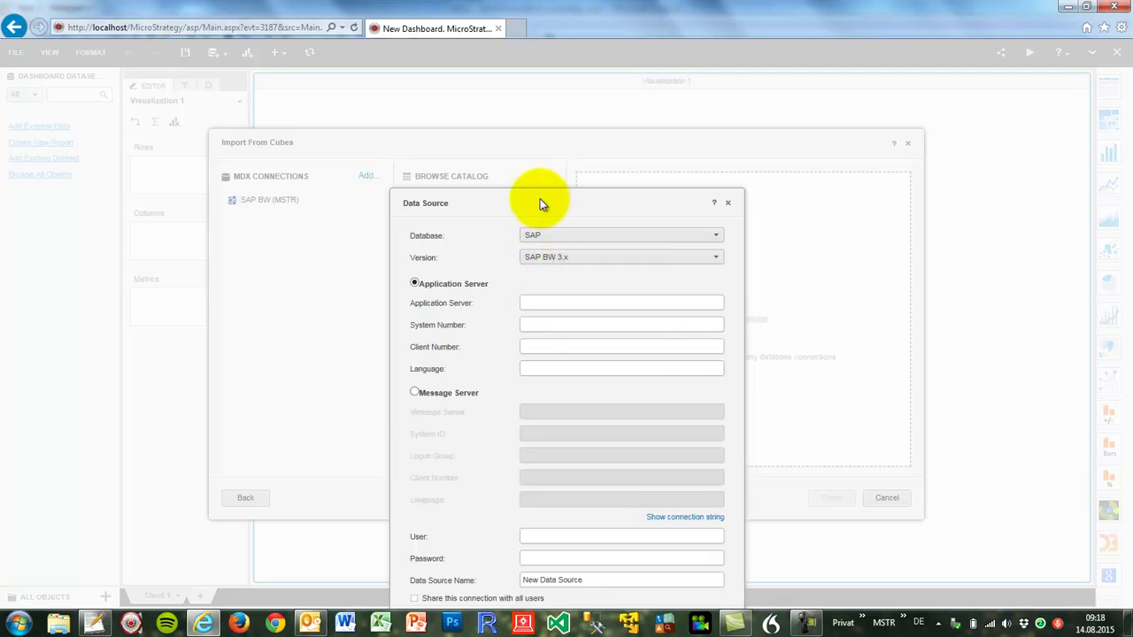
Add the SAP BW 7.x data source "SAP BW adhoc Connection" with server 10.27.10.200, system number 12, client number 100, language EN and the account user and password.
left_click(569, 159)
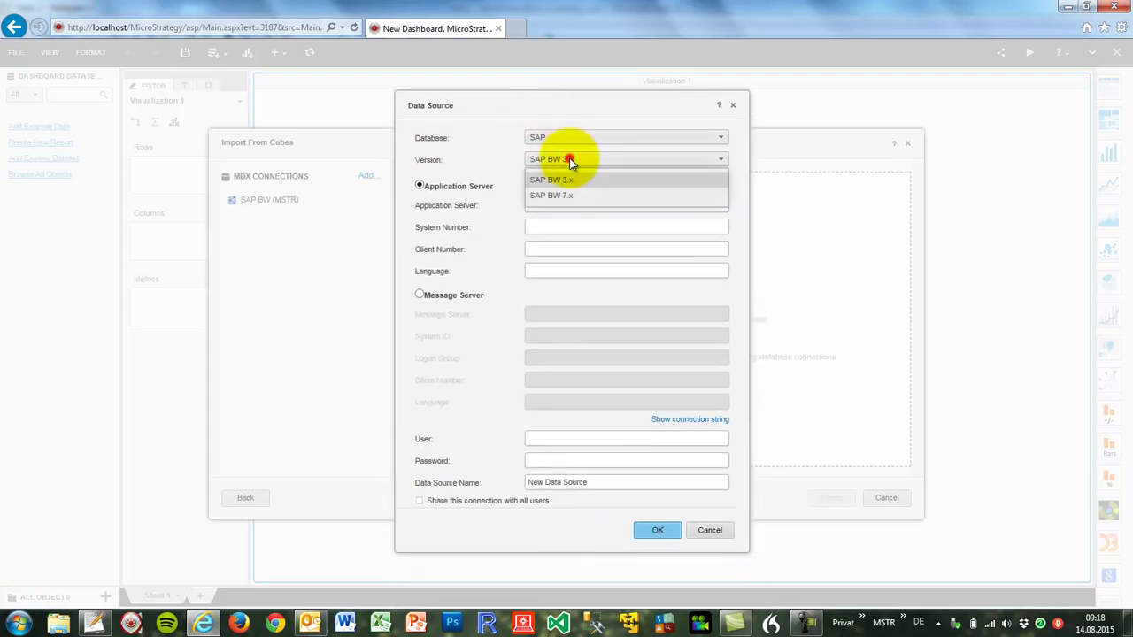
left_click(552, 200)
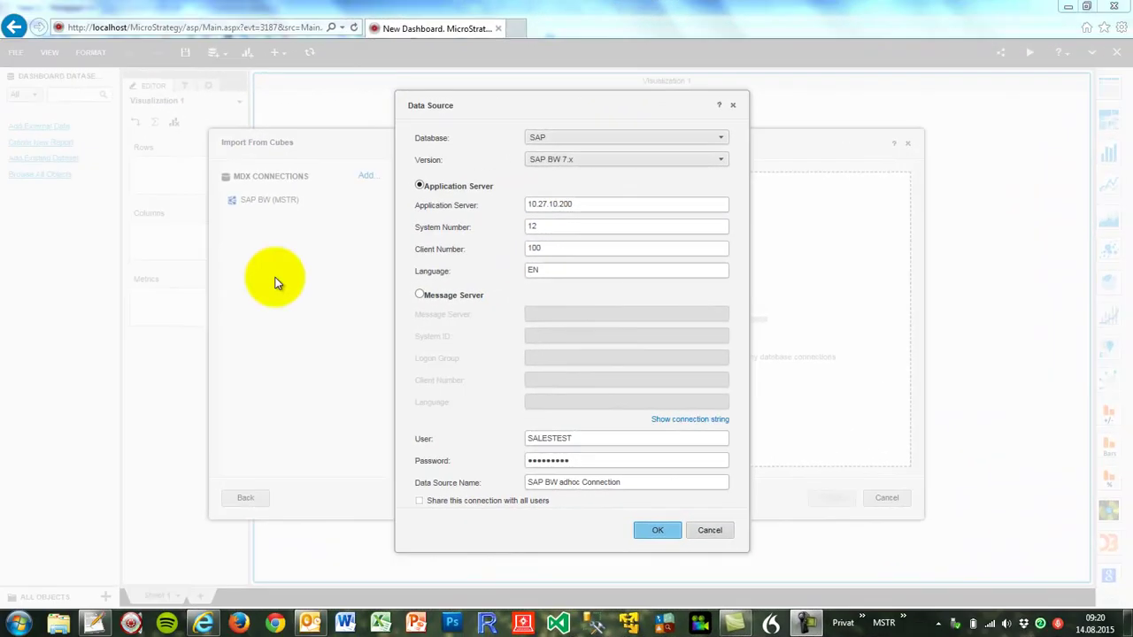
left_click_drag(587, 204, 511, 272)
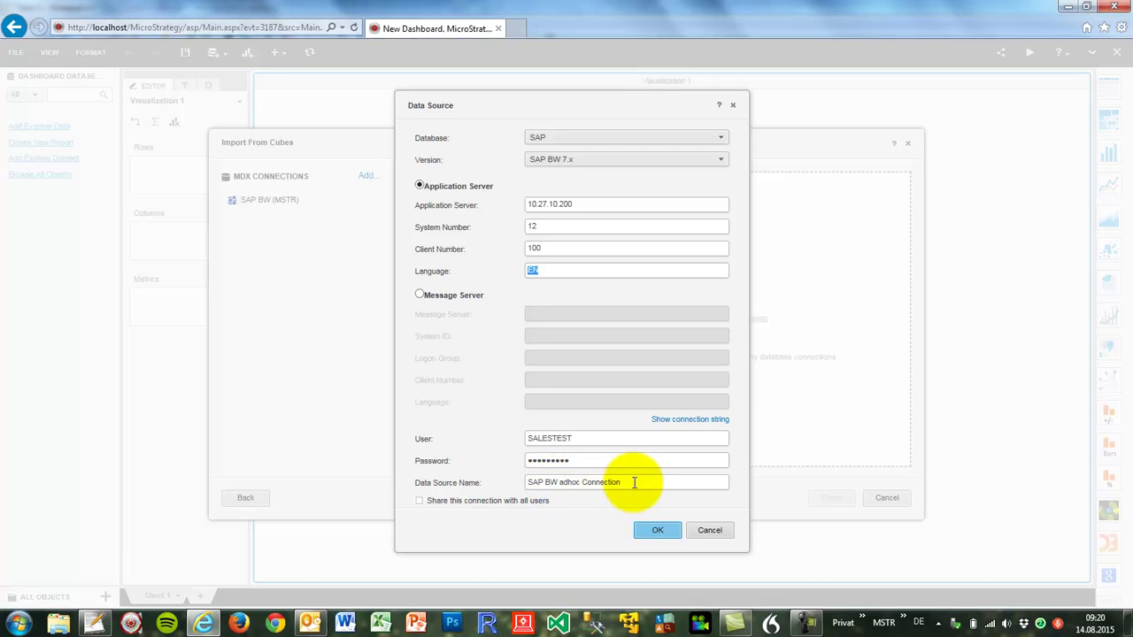
left_click_drag(633, 483, 520, 485)
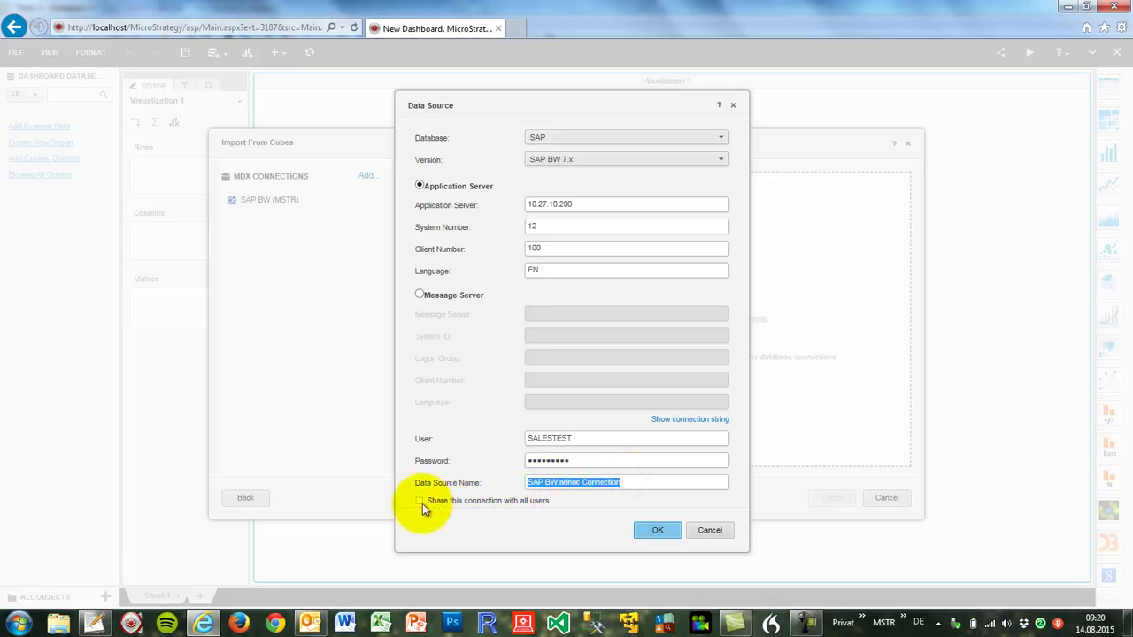
left_click(645, 530)
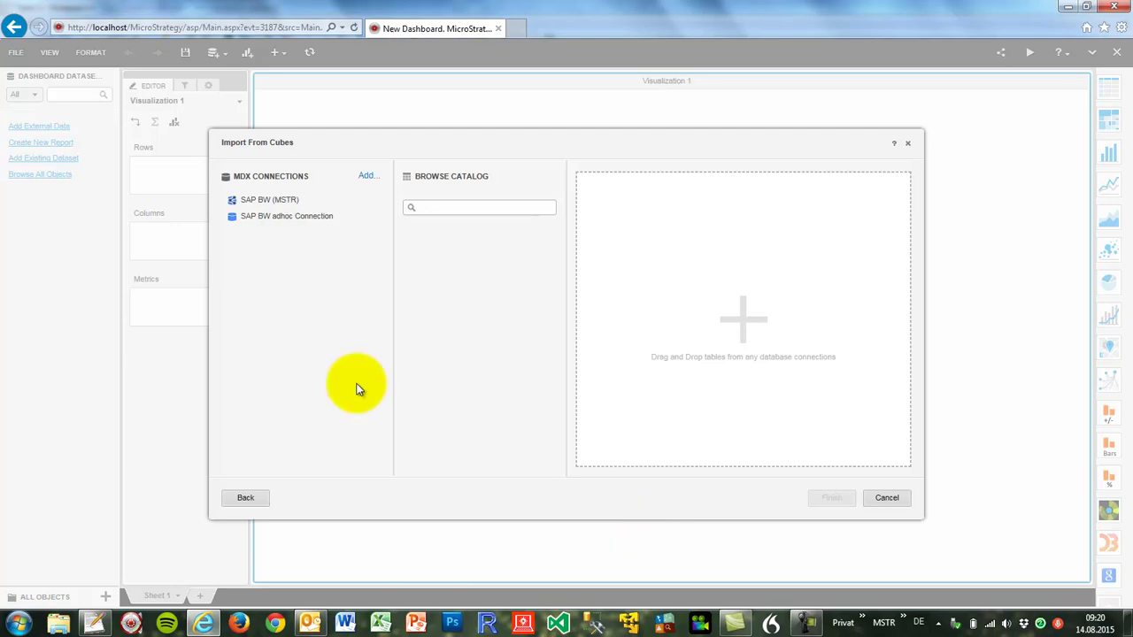
Import the AV_Certification50 Big query from AV Tutorial Cube through SAP BW adhoc Connection as the dashboard's dataset.
left_click(269, 218)
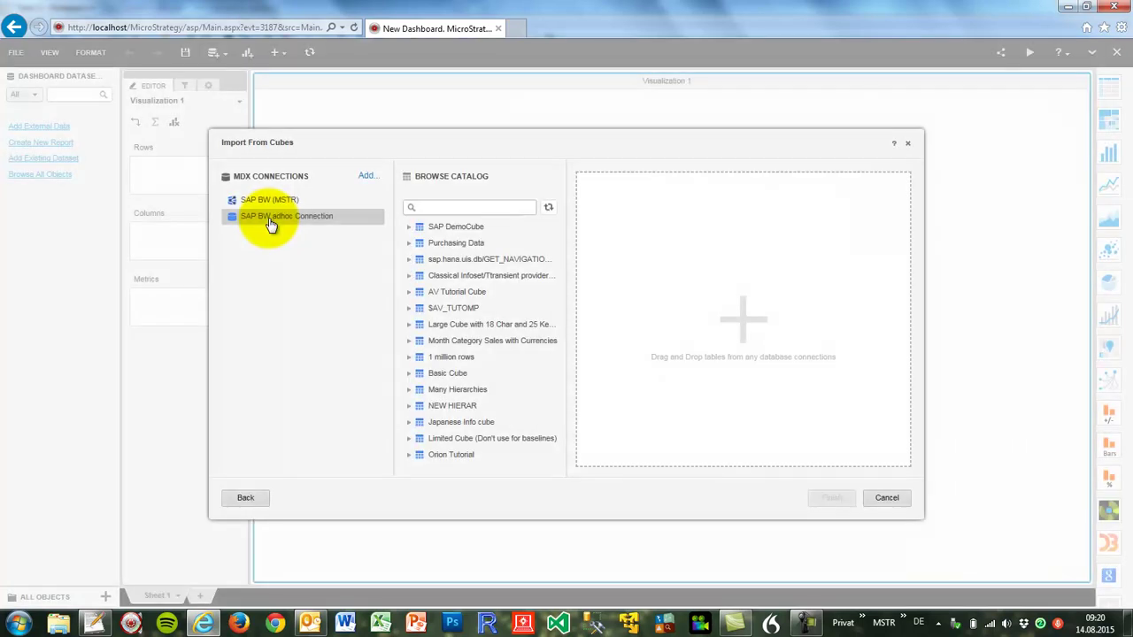
left_click(409, 292)
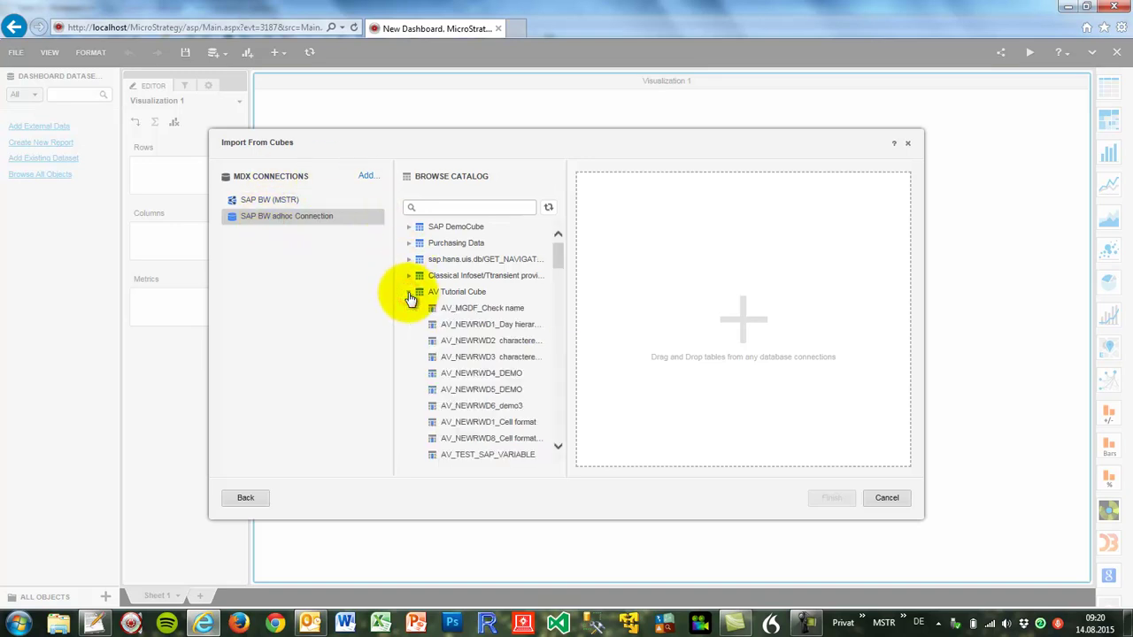
left_click_drag(556, 262, 558, 295)
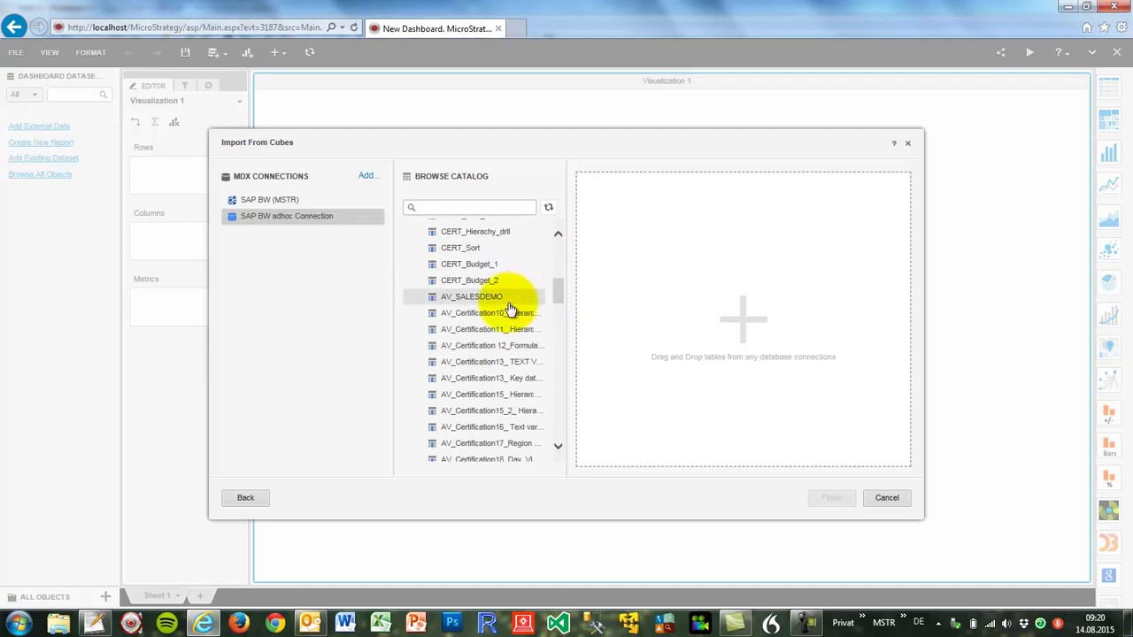
left_click_drag(560, 294, 557, 344)
left_click_drag(491, 380, 611, 336)
left_click(830, 499)
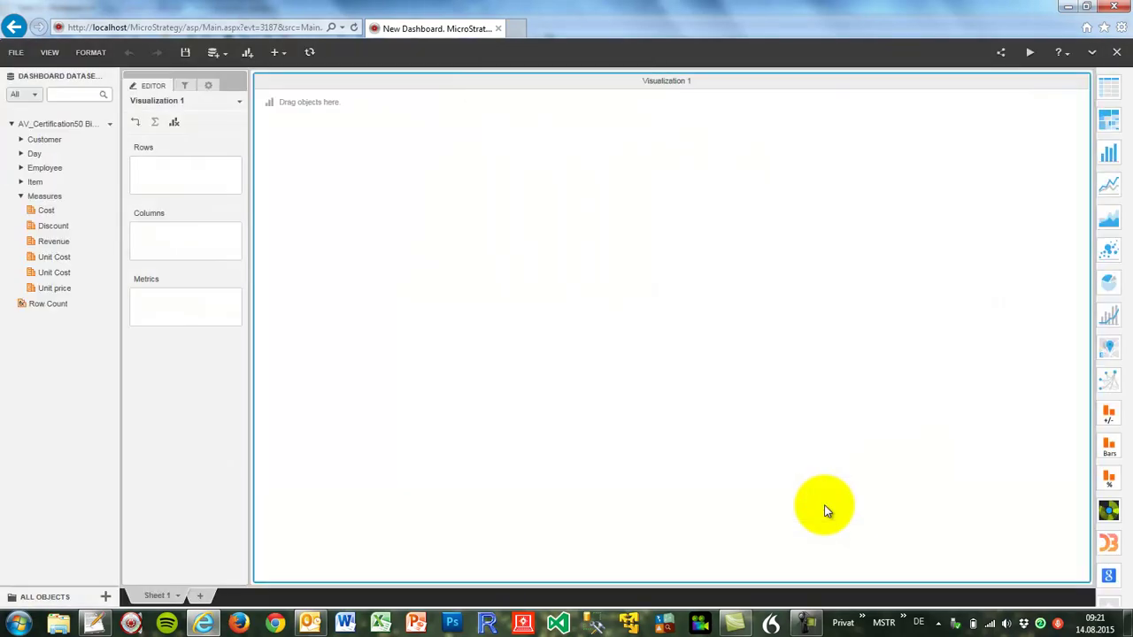
Put the Customer attribute in the rows and the Revenue measure in the metrics of the ad hoc connection's dashboard.
left_click(21, 140)
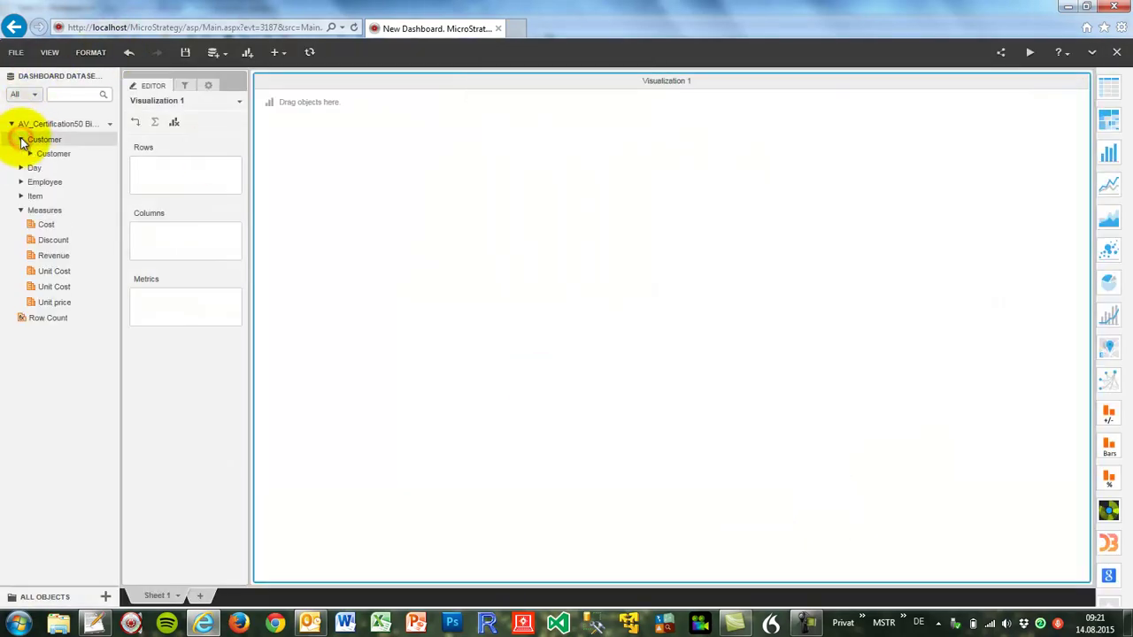
left_click(29, 153)
left_click_drag(56, 168, 142, 180)
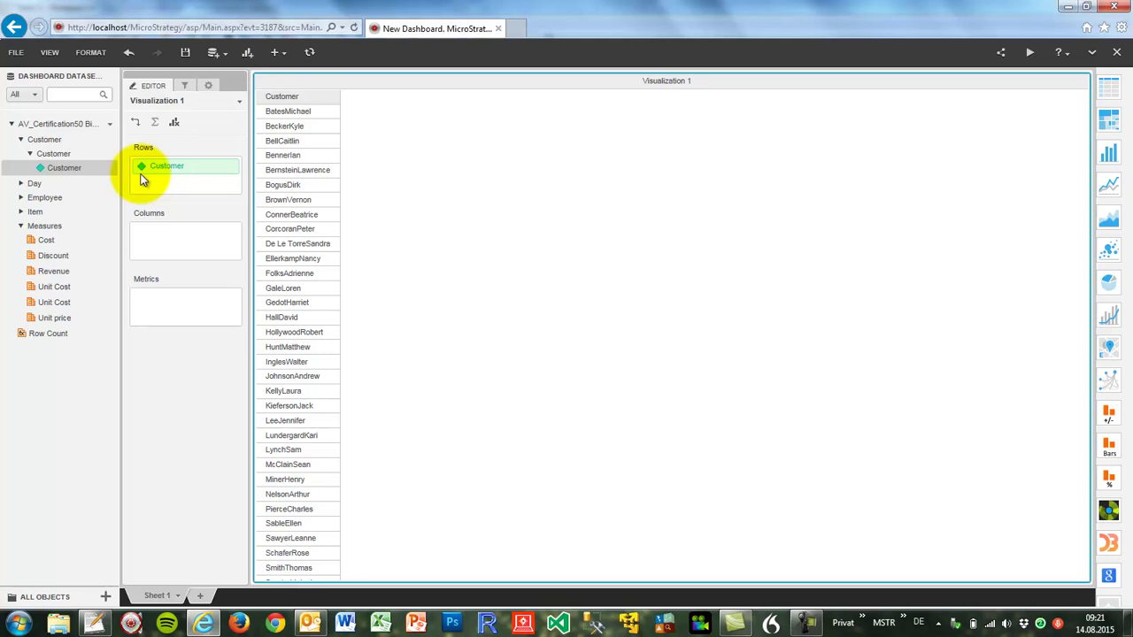
left_click_drag(49, 270, 162, 308)
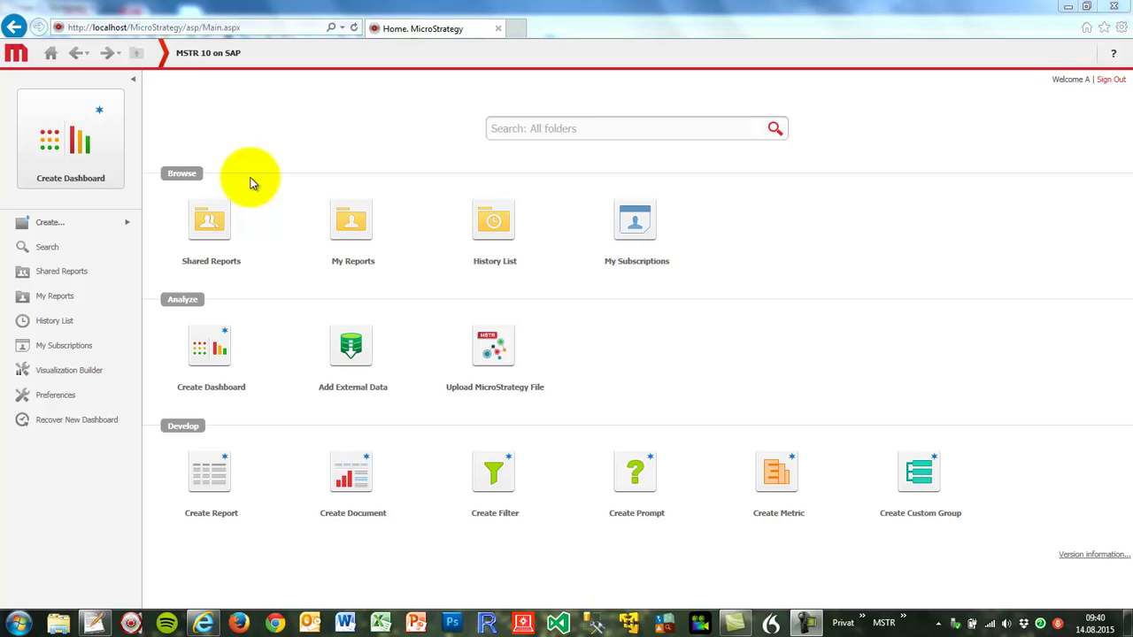
Create a new dashboard and start adding external data from SAP HANA database tables.
left_click(48, 146)
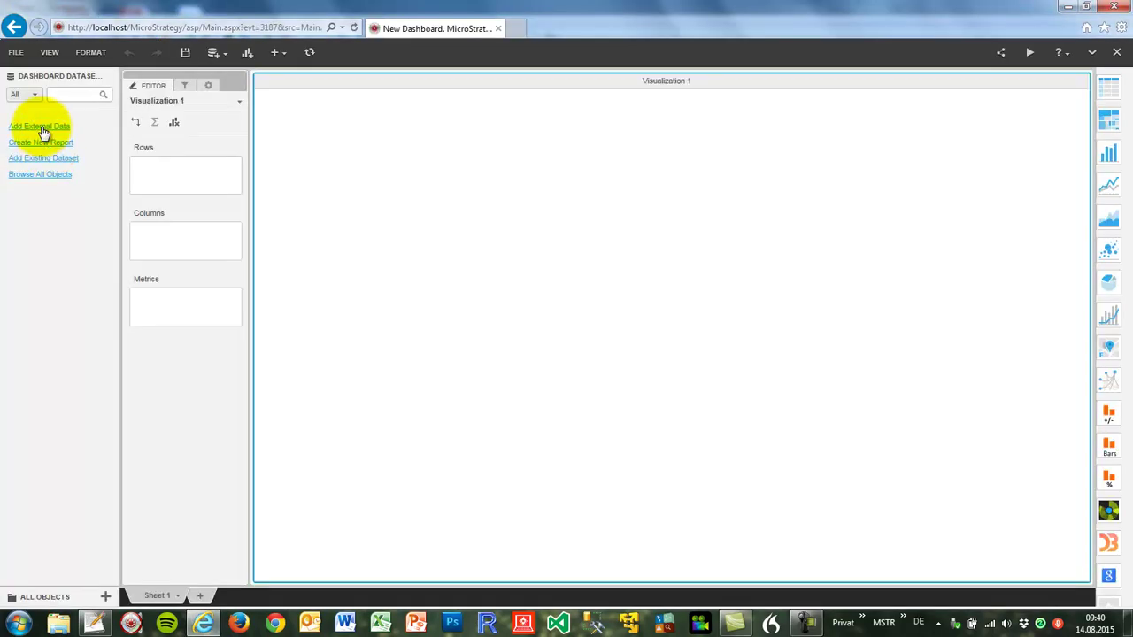
left_click(39, 126)
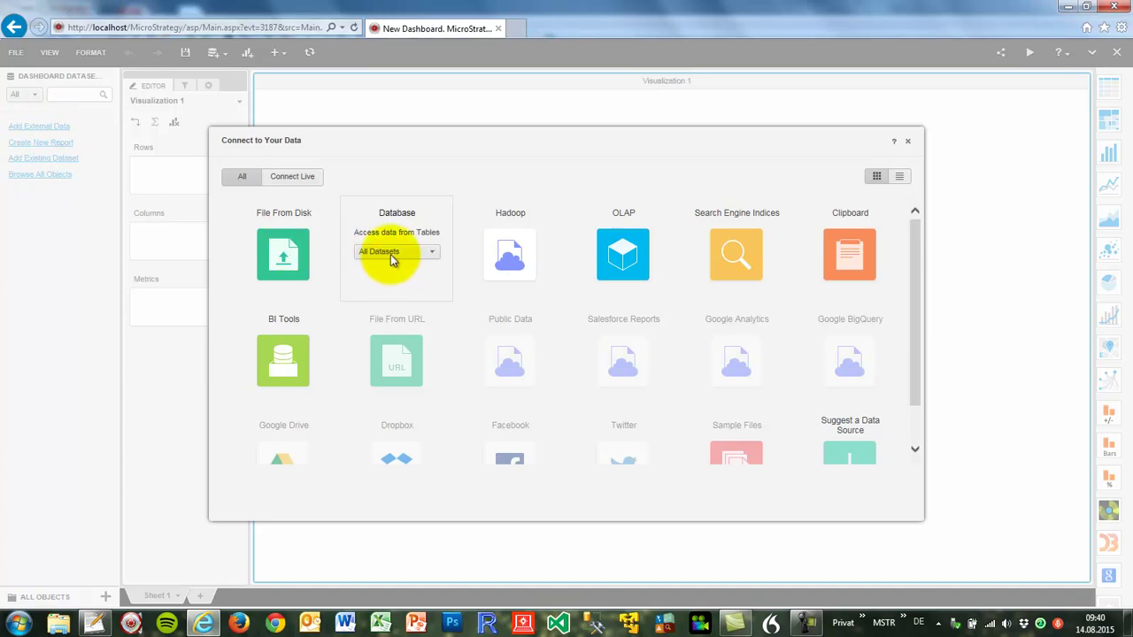
left_click(390, 253)
scroll(393, 284, "down", 10)
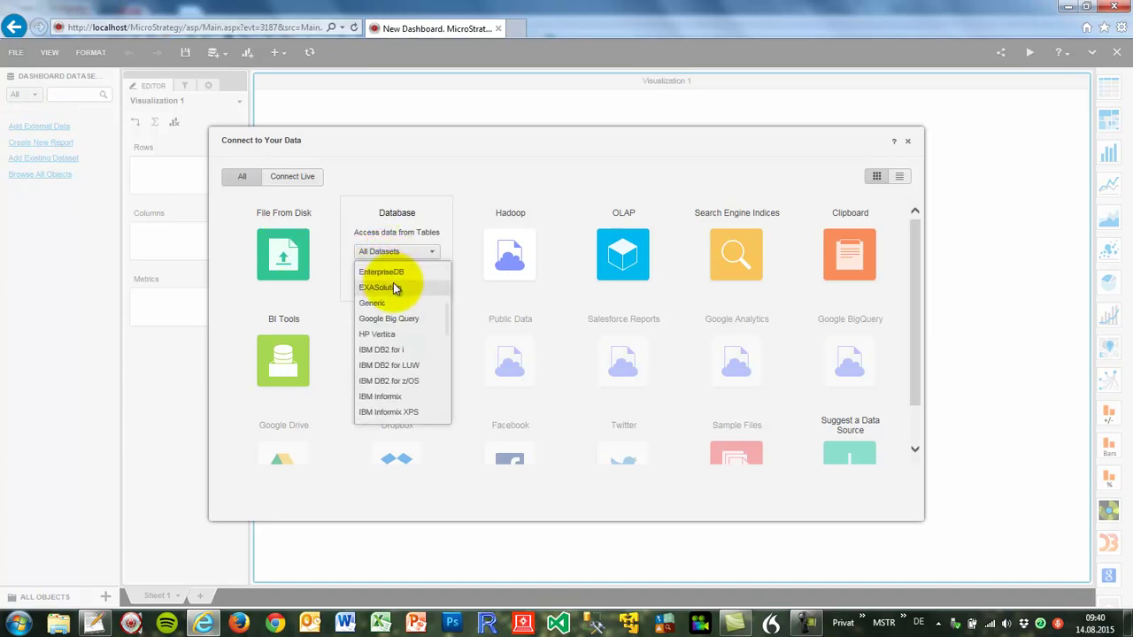
scroll(393, 284, "down", 3)
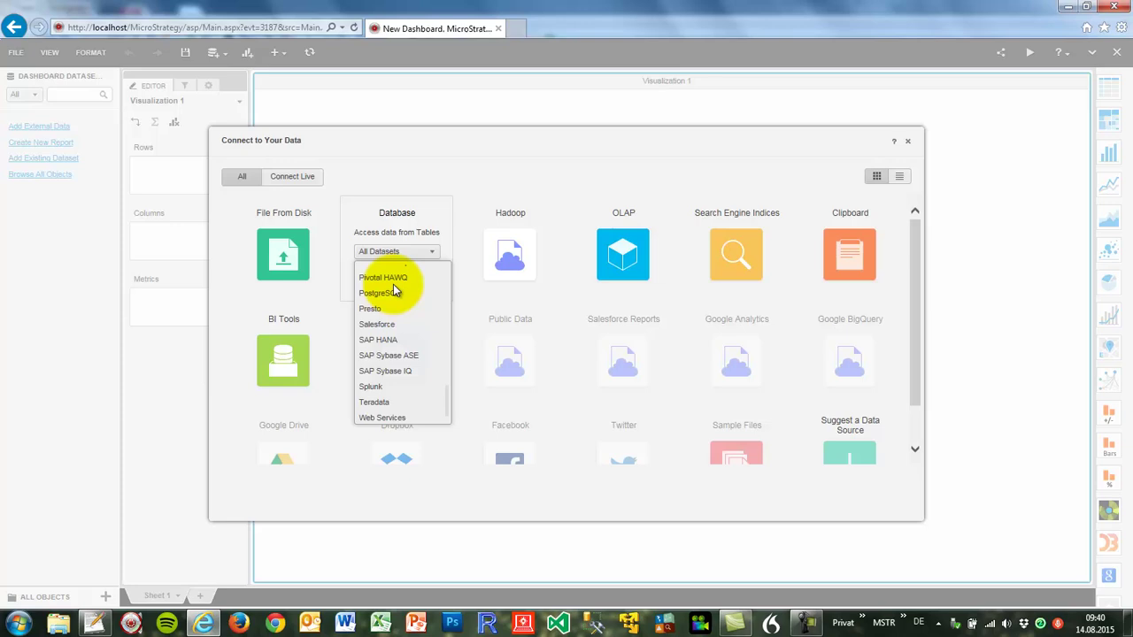
left_click(378, 334)
left_click(441, 363)
left_click(649, 440)
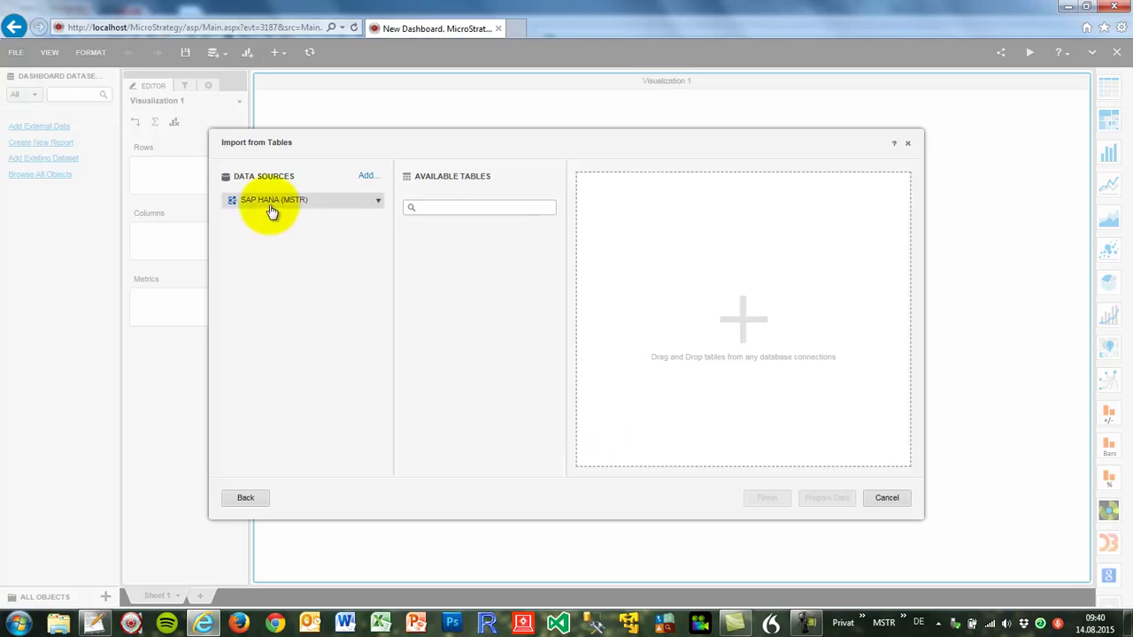
left_click(370, 176)
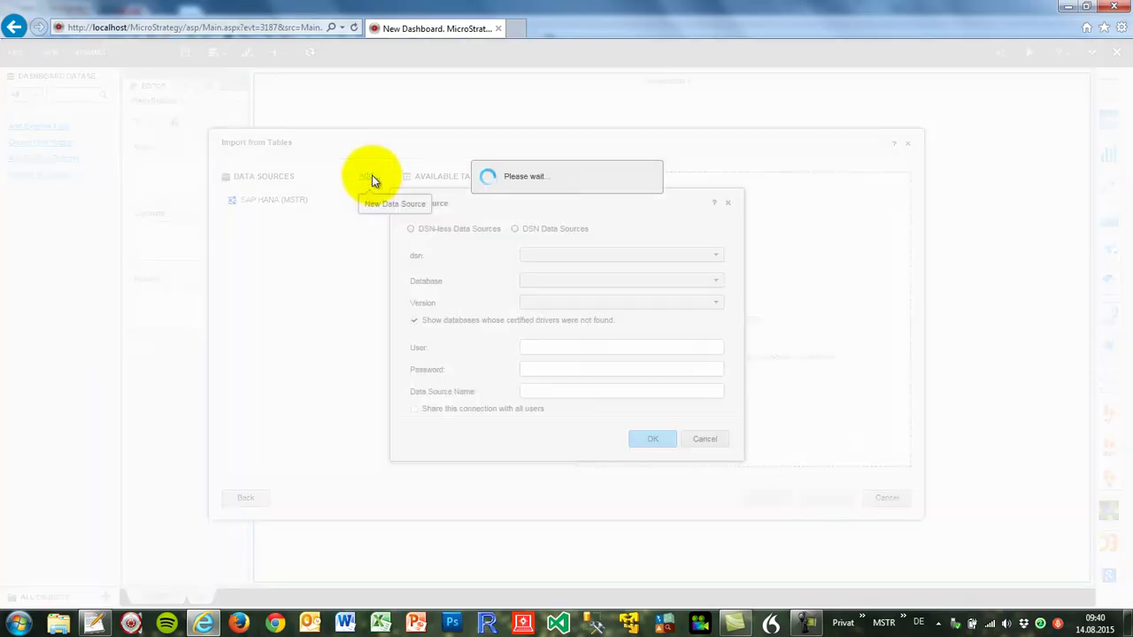
left_click(611, 276)
left_click(609, 272)
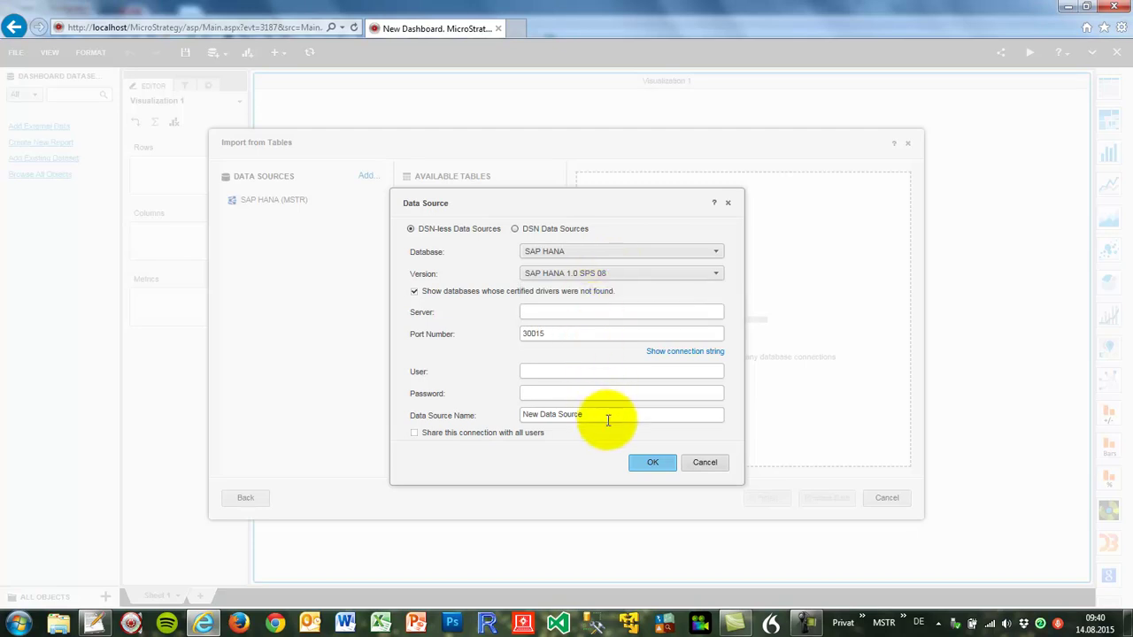
left_click(703, 459)
Add the tables TestCase_CWU/AV_LU_MONTH and Test_WYU/AV_MNTH_CAT_SLS from the SAP HANA (MSTR) source and open them for data preparation.
left_click(261, 203)
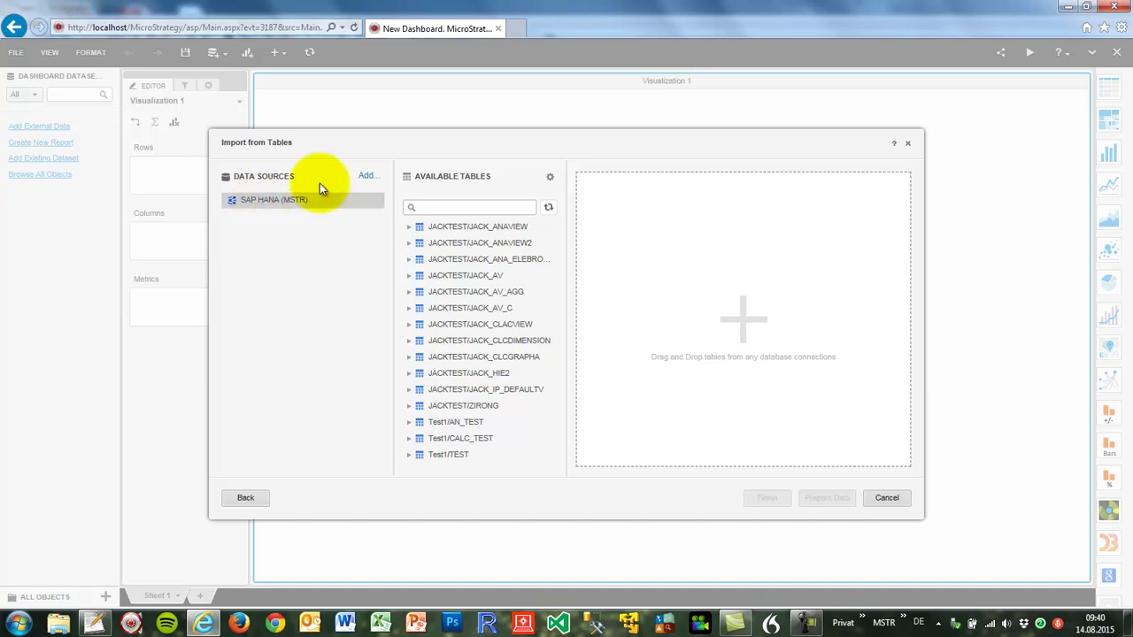
left_click_drag(561, 272, 565, 324)
left_click_drag(491, 331, 624, 298)
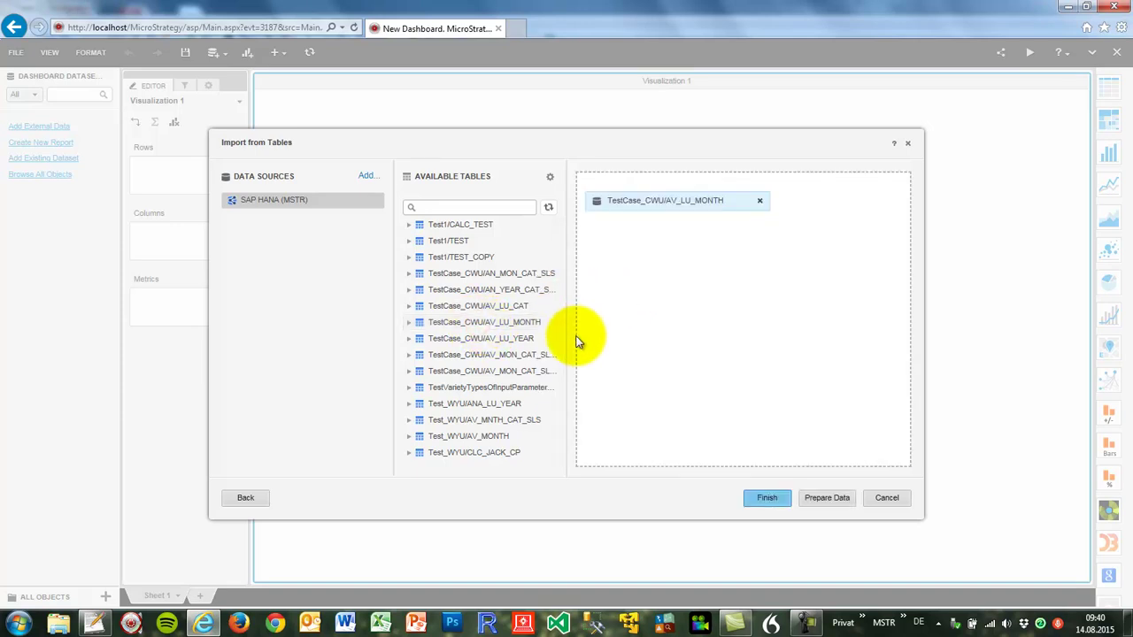
left_click_drag(559, 320, 646, 330)
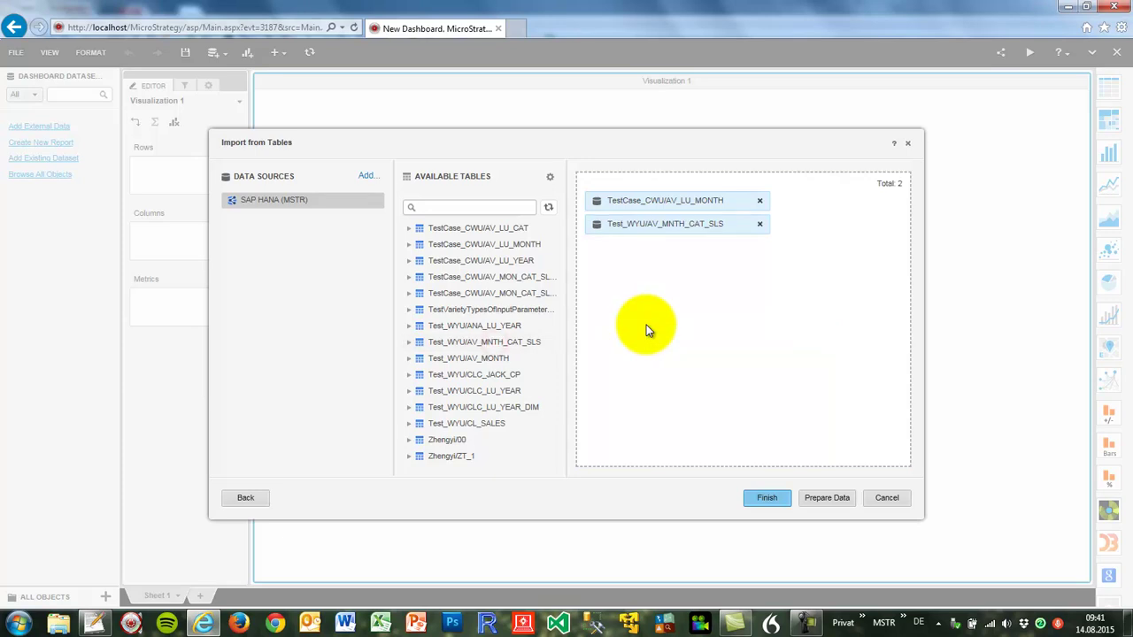
left_click(811, 501)
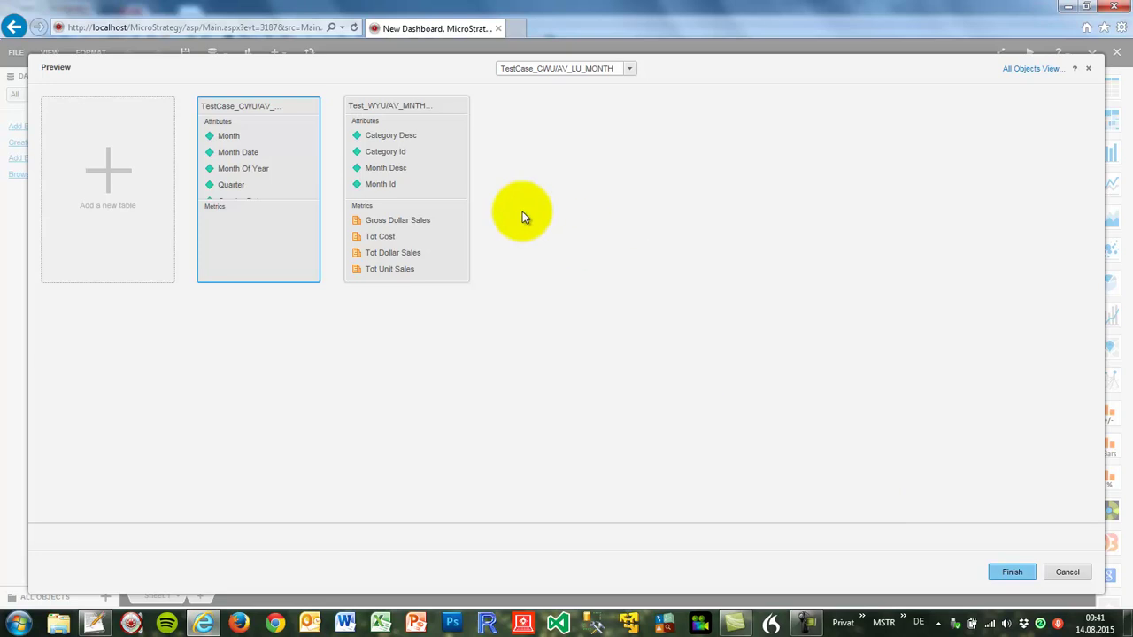
Space out and enlarge the two tables in the preview and map Month of AV_LU_MONTH to Month Id of the sales table.
left_click_drag(405, 104, 609, 121)
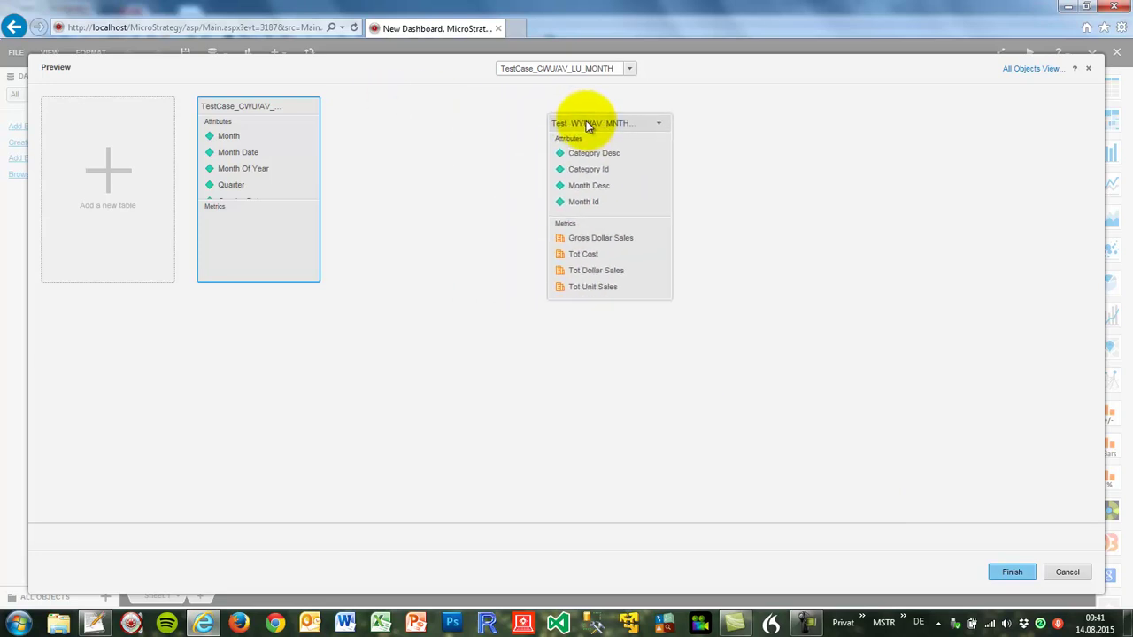
left_click_drag(315, 279, 417, 427)
left_click_drag(665, 293, 812, 409)
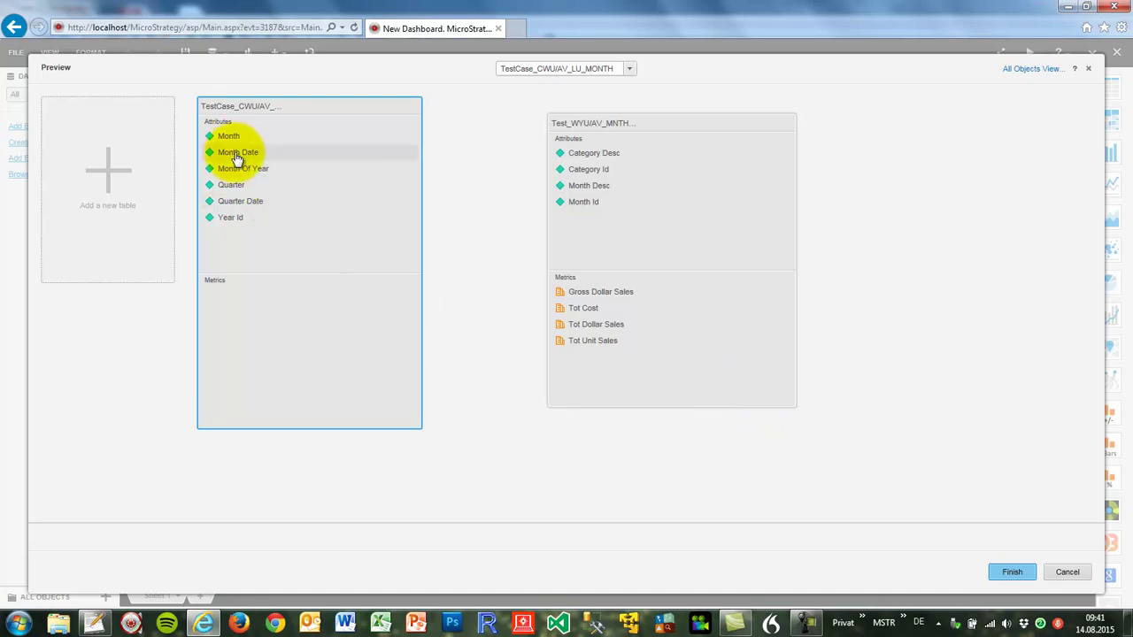
left_click_drag(222, 137, 581, 212)
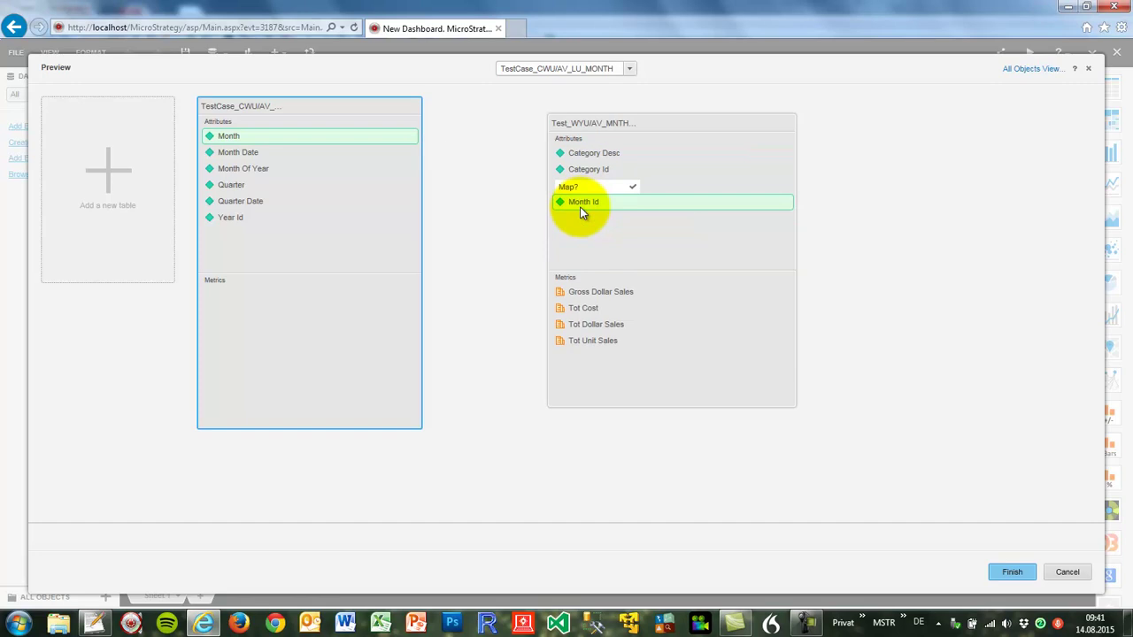
left_click(632, 187)
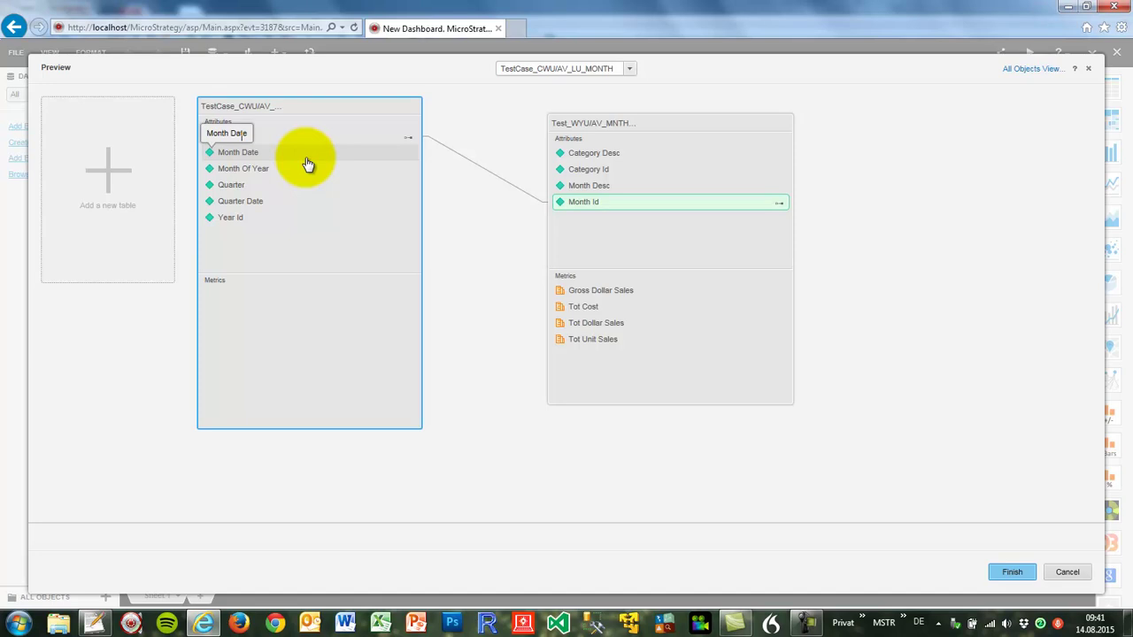
Name the mapped month attribute Month and rename the Year Id attribute to Year.
key("Return")
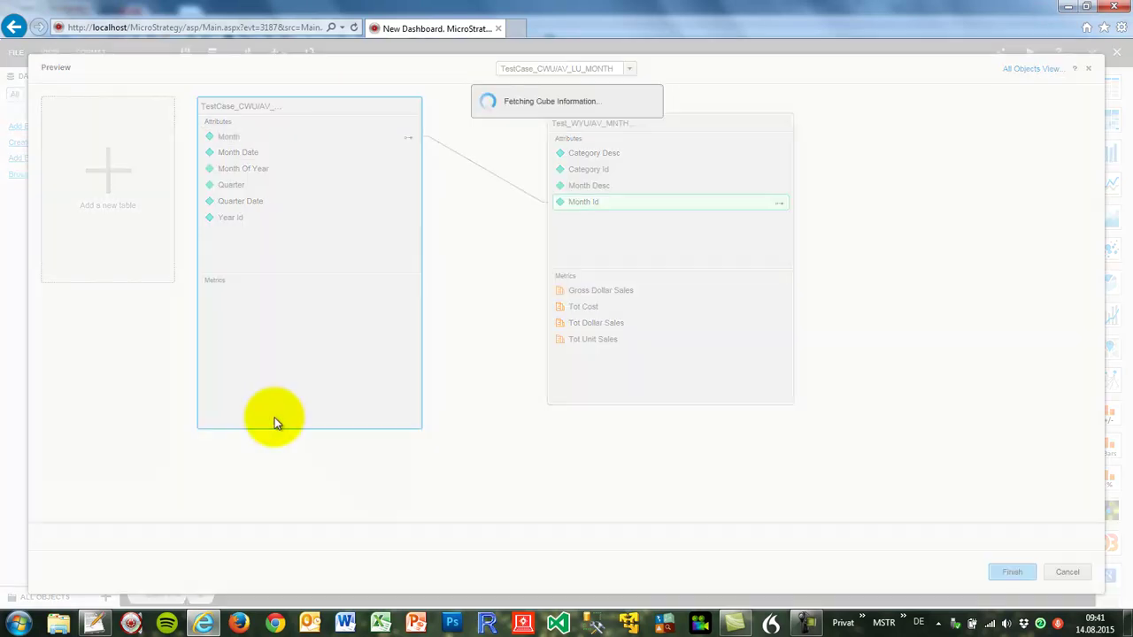
left_click(228, 218)
key("BackSpace")
key("BackSpace")
key("BackSpace")
key("Return")
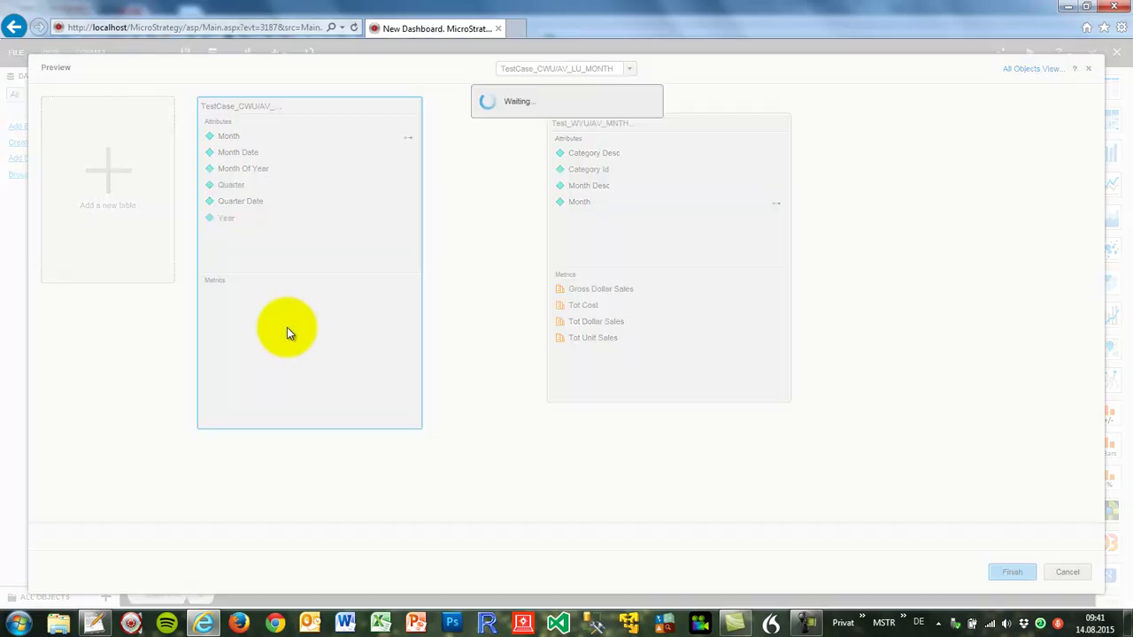
Rename the Category Desc attribute to Category and finish importing the prepared tables into the dashboard.
left_click(569, 152)
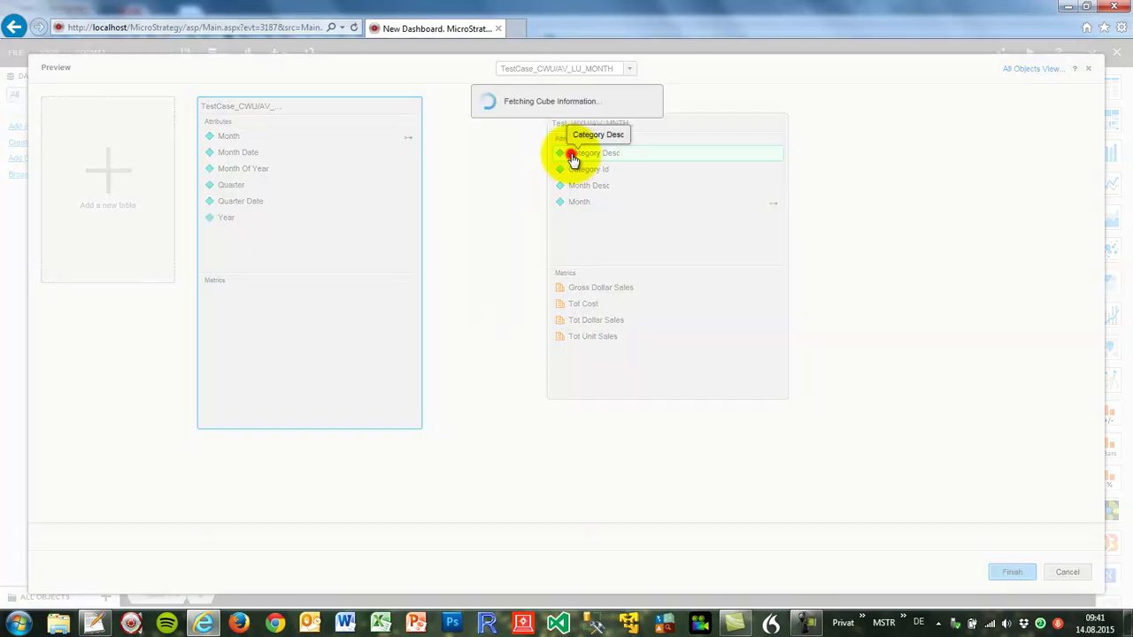
key("BackSpace")
key("BackSpace")
key("BackSpace")
key("BackSpace")
key("BackSpace")
key("Return")
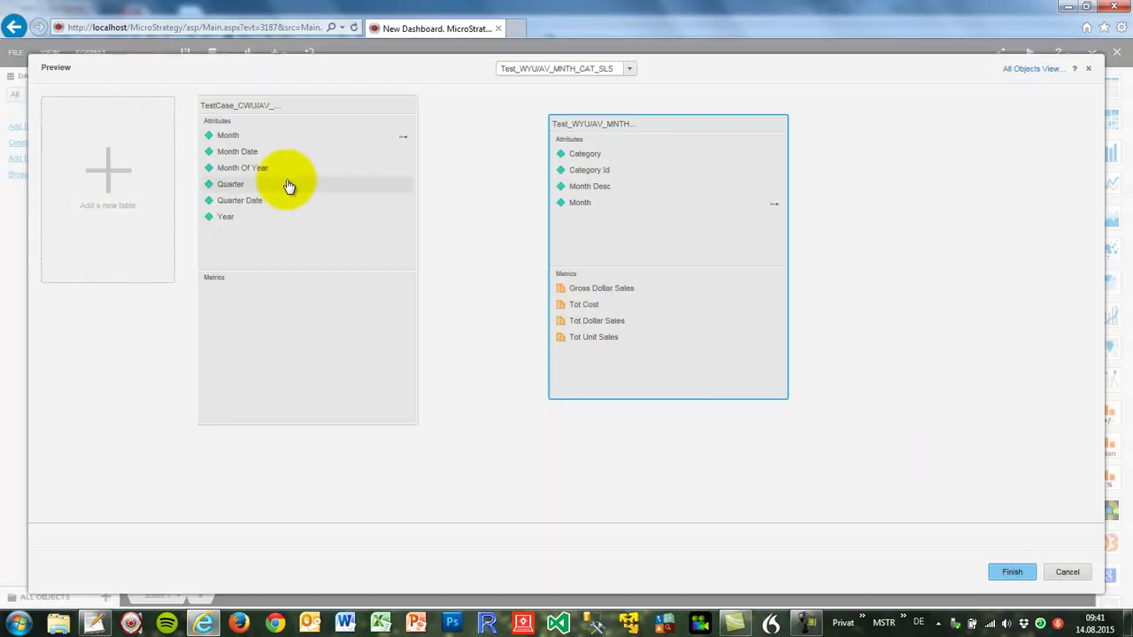
left_click(221, 137)
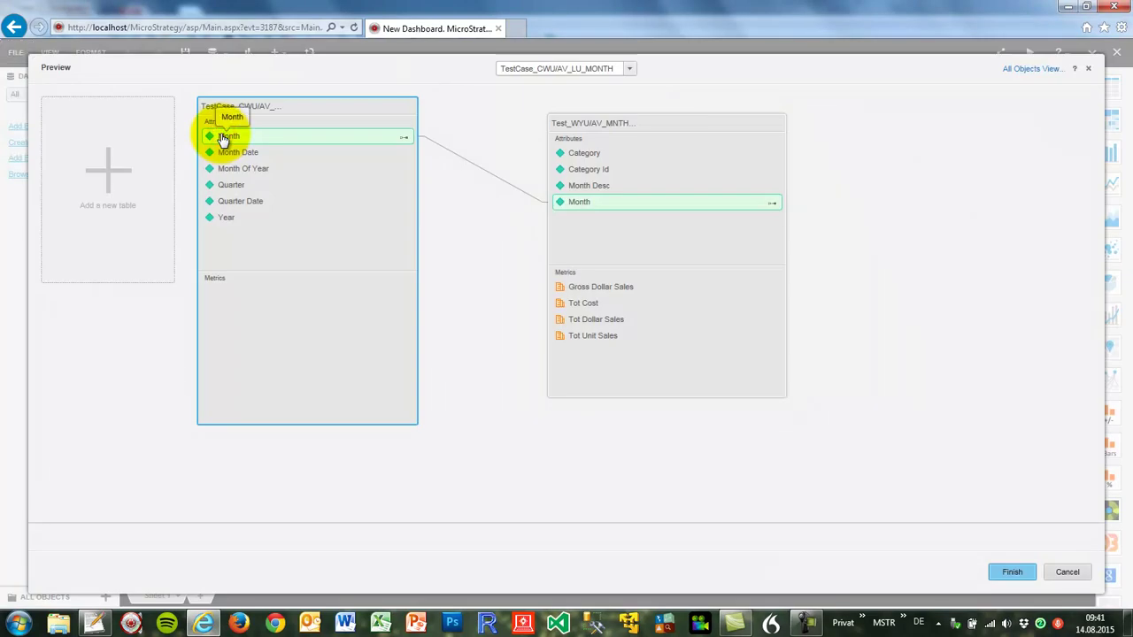
left_click(1010, 573)
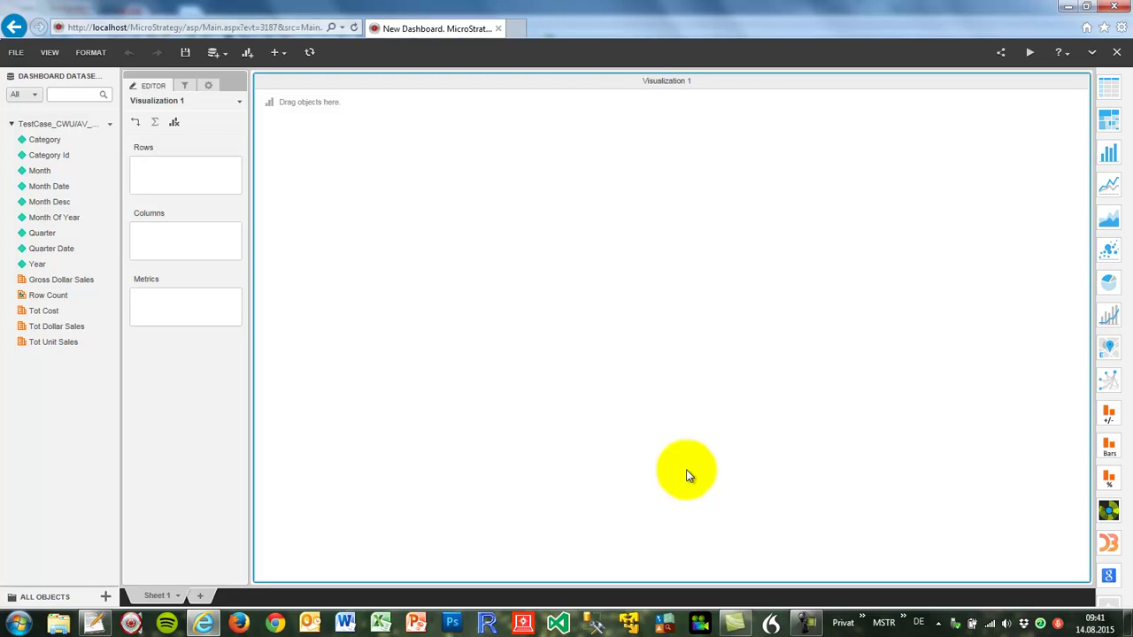
Put the Month, Quarter and Year attributes in the grid's rows and the Tot Cost measure in the metrics.
left_click_drag(119, 159, 165, 173)
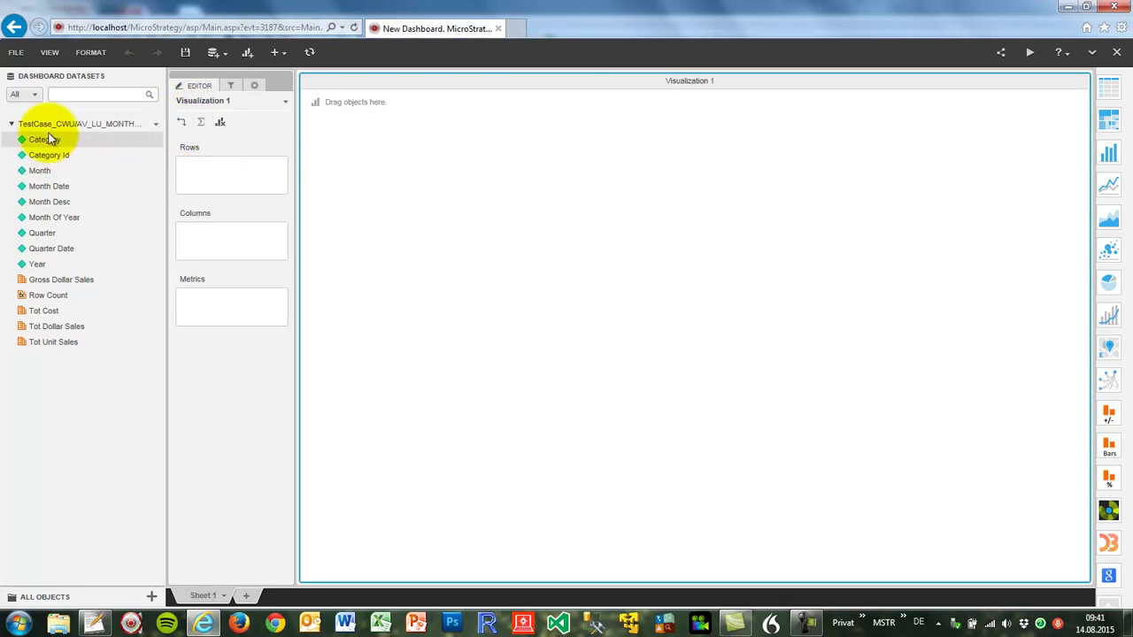
left_click_drag(29, 173, 180, 184)
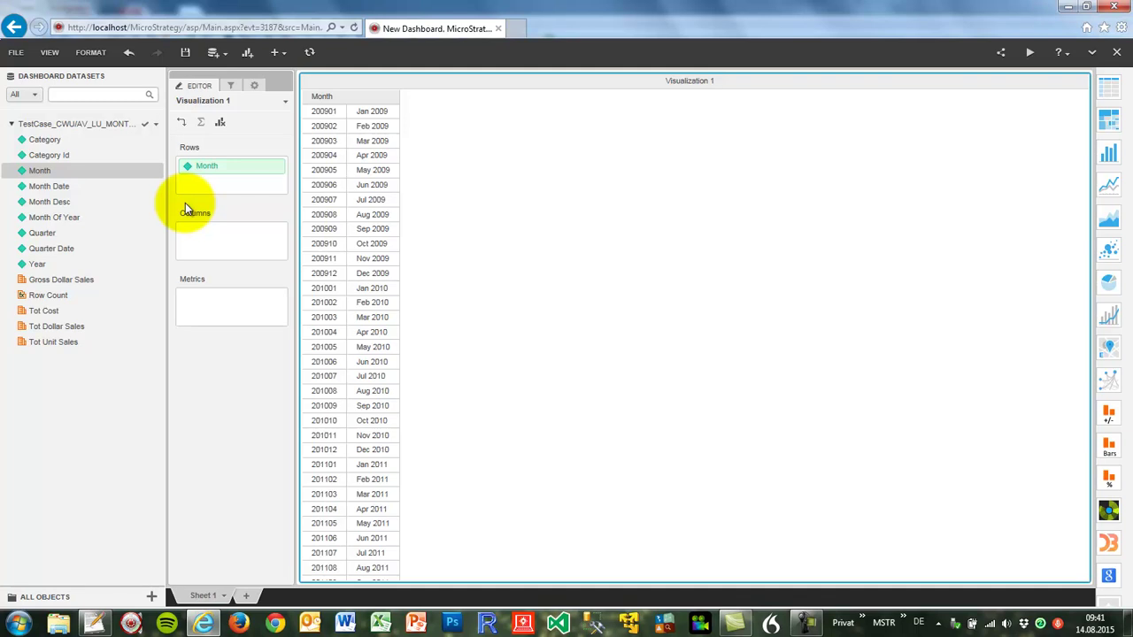
left_click_drag(42, 310, 193, 306)
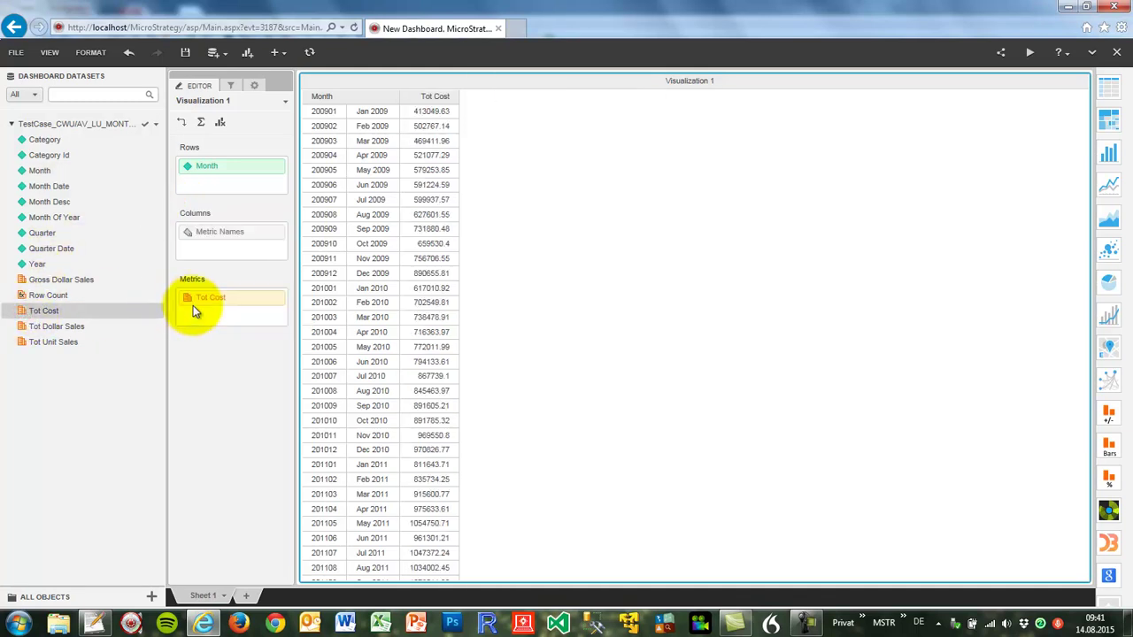
left_click_drag(44, 233, 193, 184)
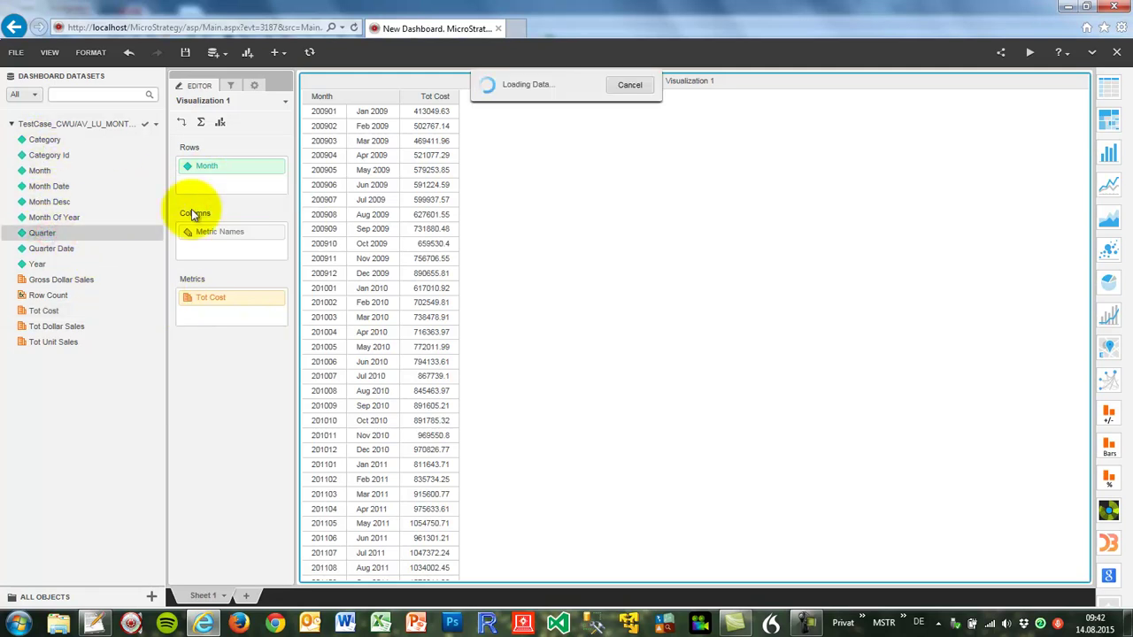
left_click_drag(27, 263, 190, 239)
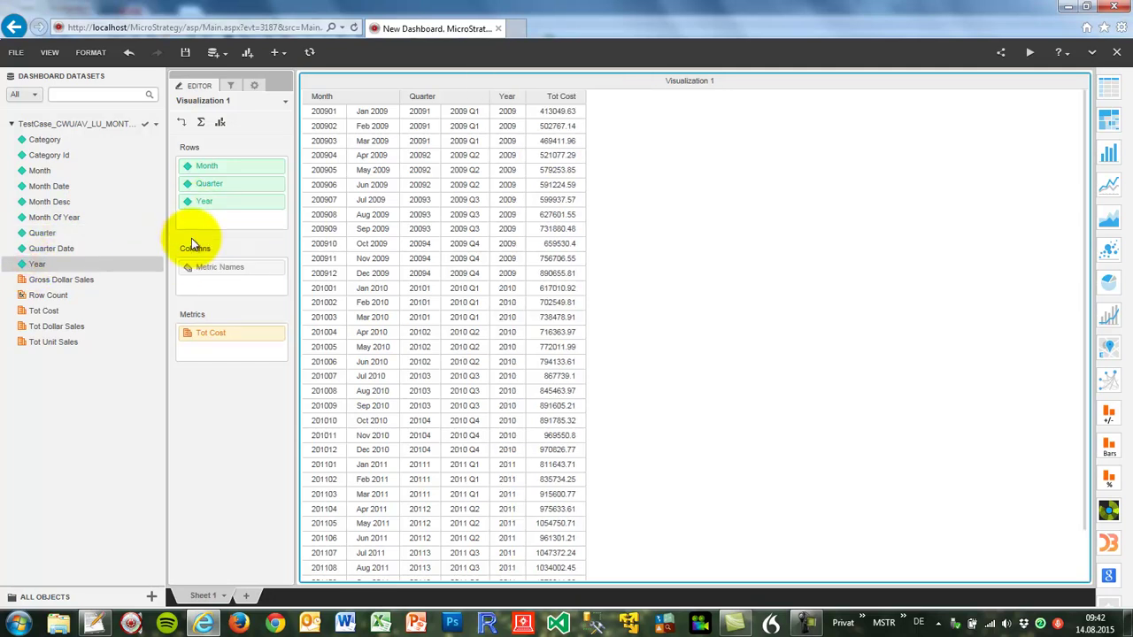
Hide the numeric attribute form of Quarter and Month in the grid so only their descriptive forms are displayed.
left_click(480, 98)
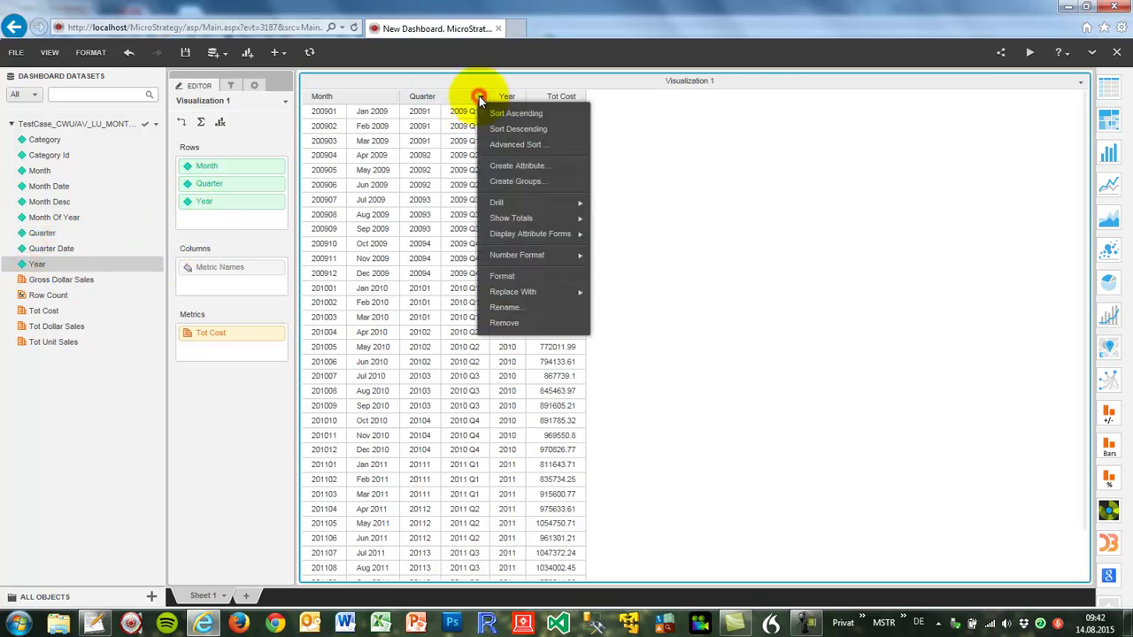
mouse_move(522, 239)
left_click(601, 243)
left_click(622, 329)
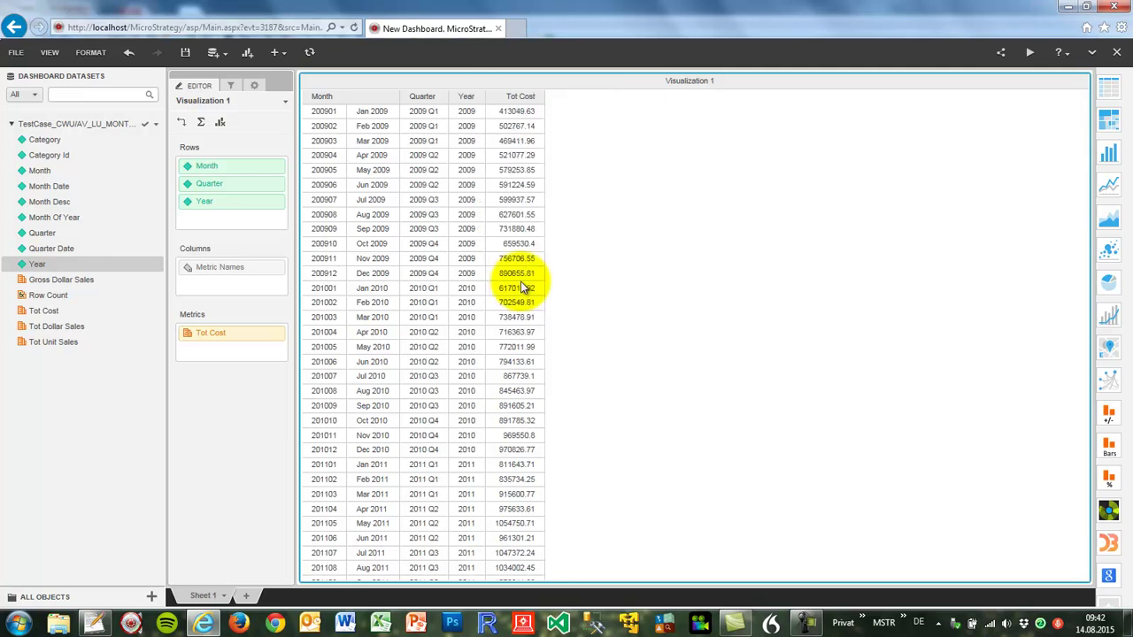
left_click(392, 99)
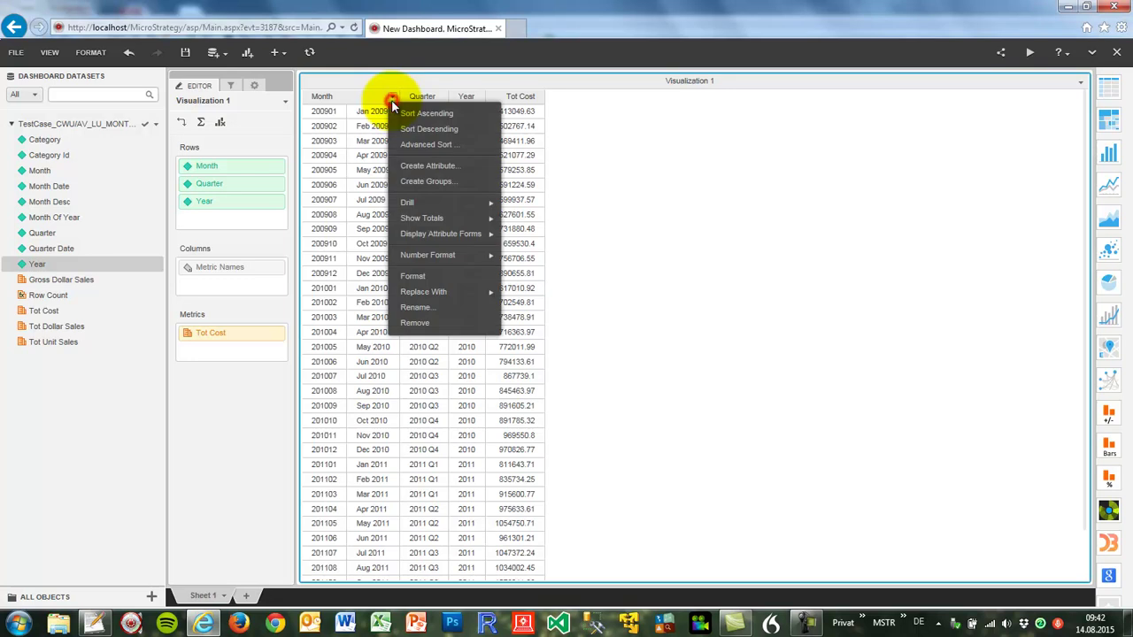
mouse_move(424, 232)
left_click(514, 247)
left_click(533, 321)
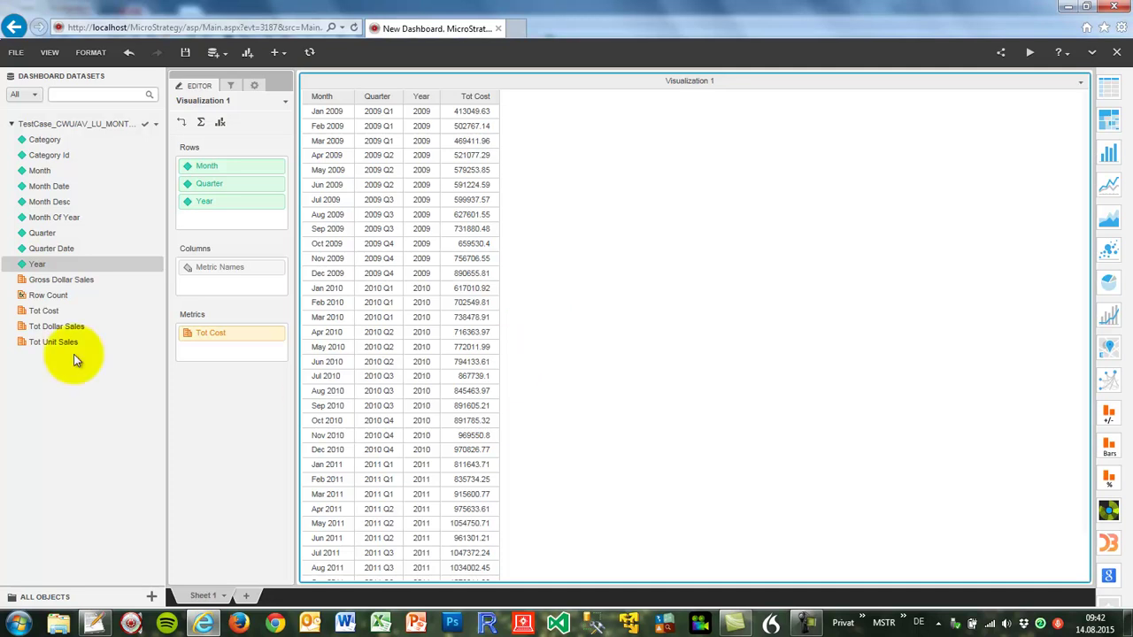
Add the Category attribute to the rows and format the Tot Cost metric as currency with the $ symbol.
left_click_drag(34, 144, 185, 217)
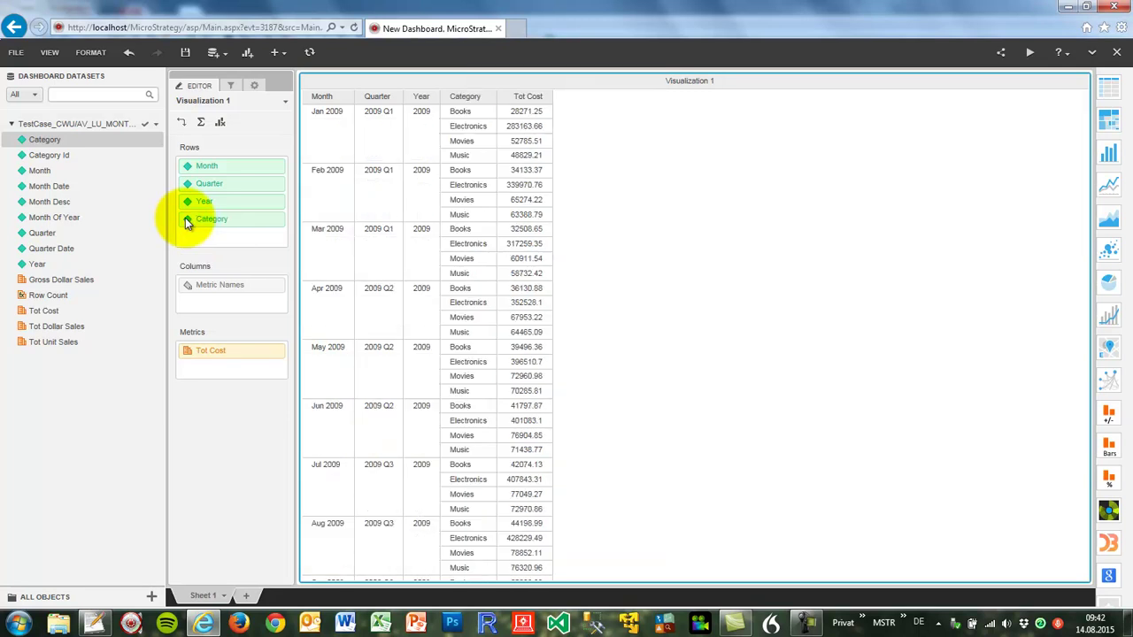
right_click(220, 352)
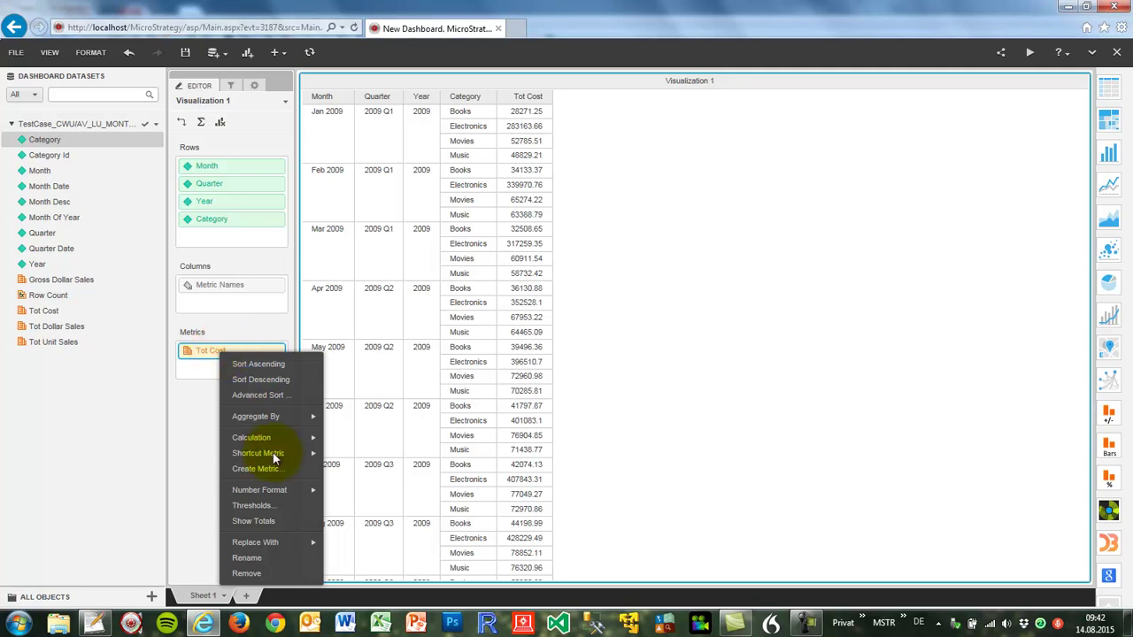
mouse_move(263, 490)
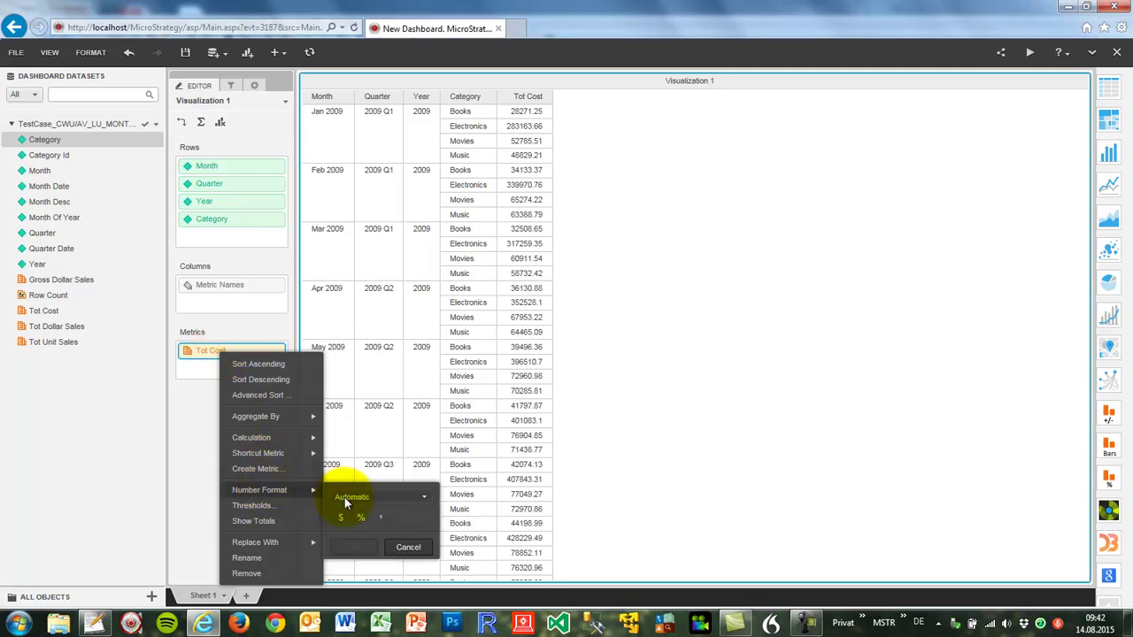
left_click(343, 518)
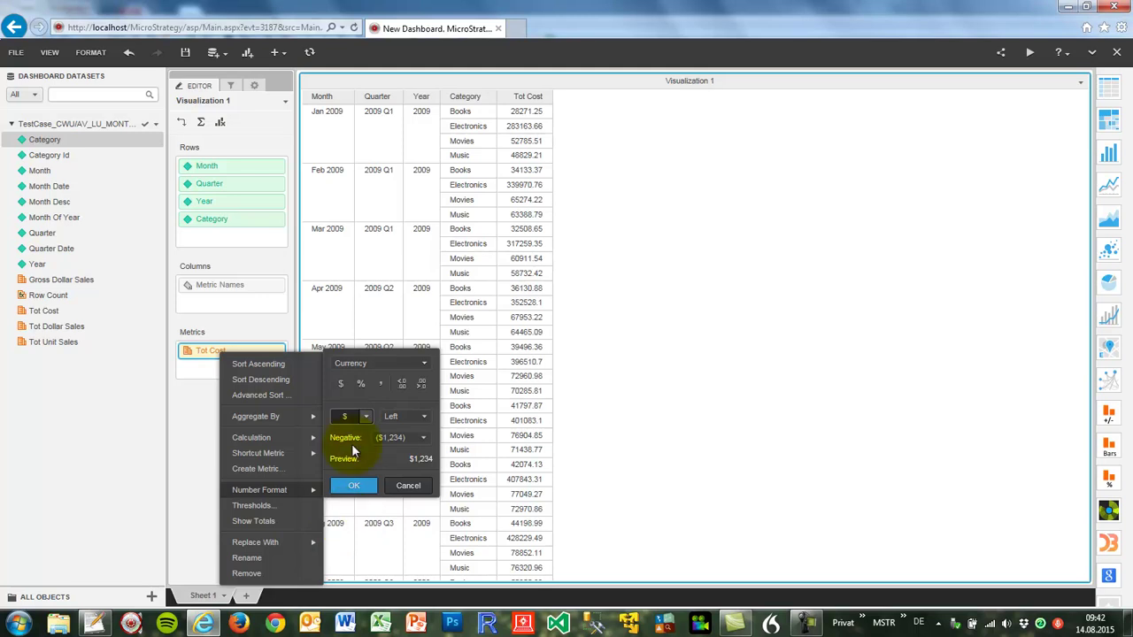
left_click(357, 486)
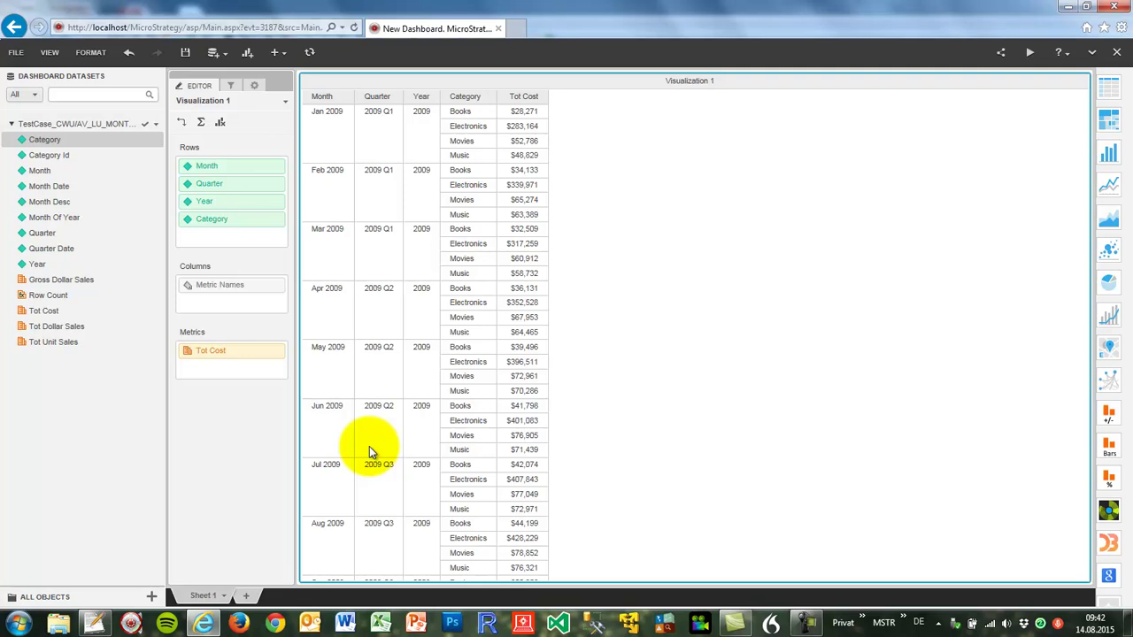
Save the HANA dataset as SAP Hana Direct Connect in the SAP iCube Live Connections folder.
left_click(156, 126)
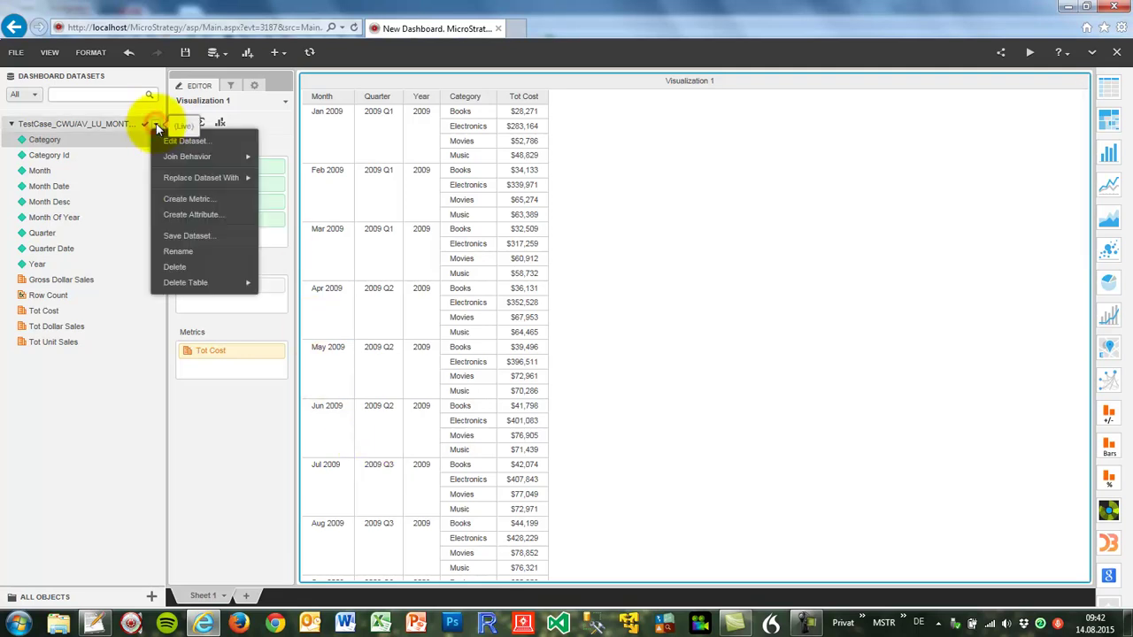
left_click(178, 236)
double_click(478, 248)
left_click(500, 421)
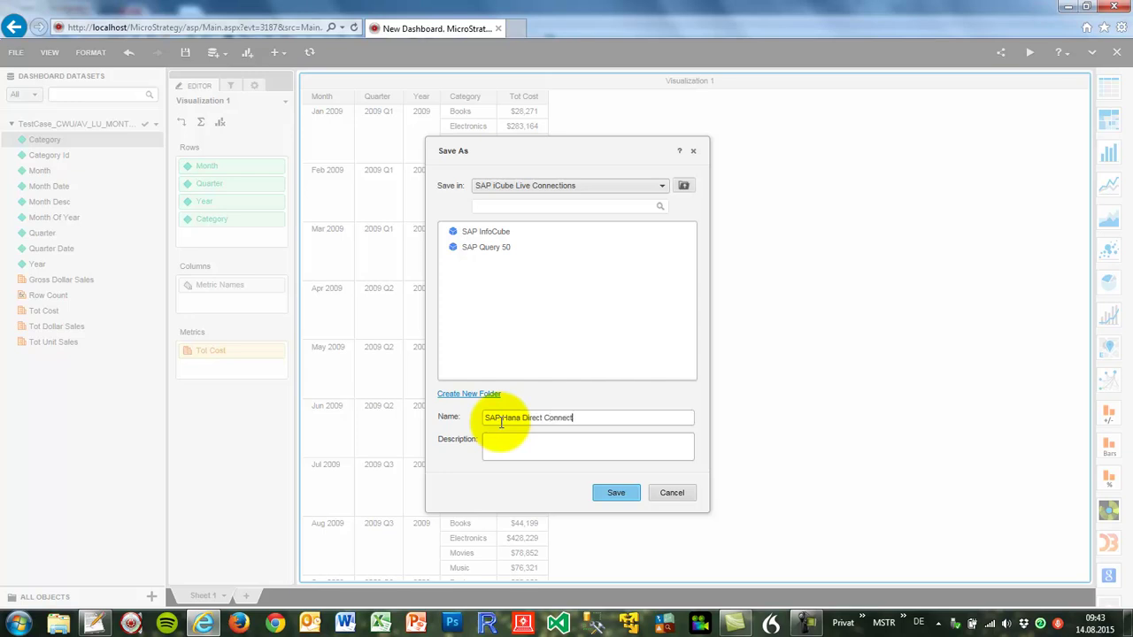
left_click(609, 492)
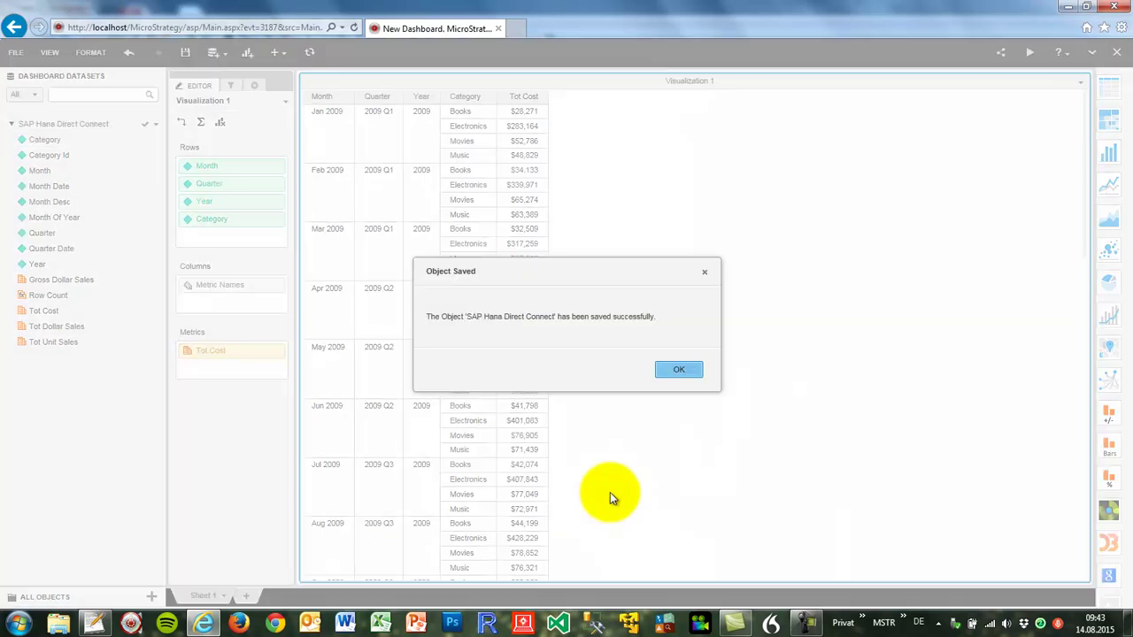
left_click(678, 370)
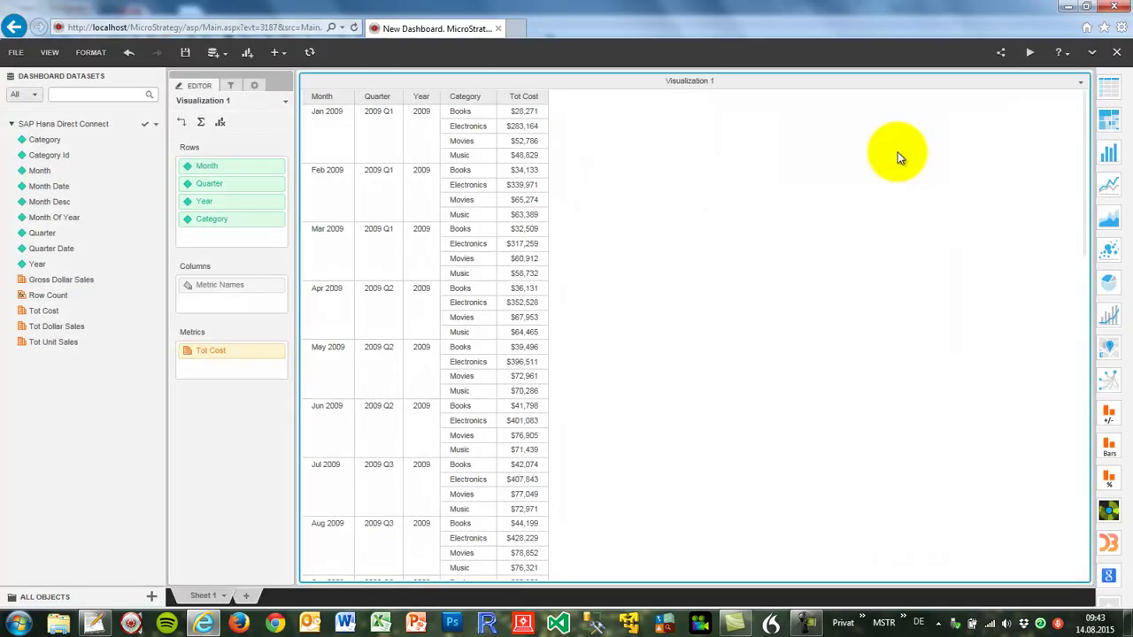
Close the current dashboard and open the SAP iCube Live Connections folder in Shared Reports.
left_click(1117, 52)
left_click(468, 376)
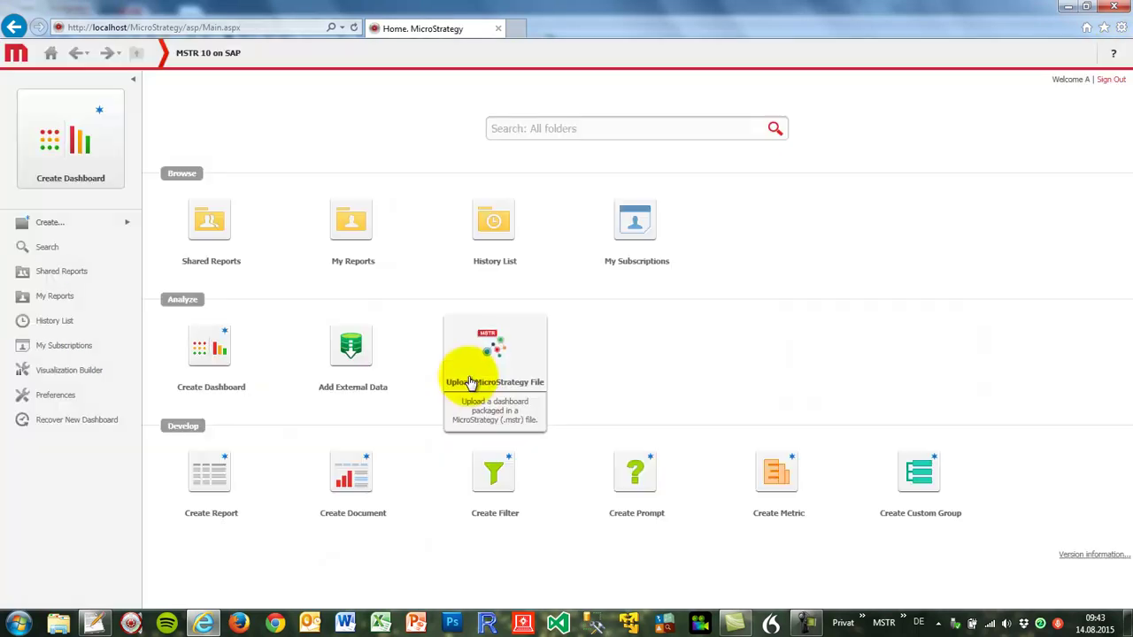
left_click(213, 219)
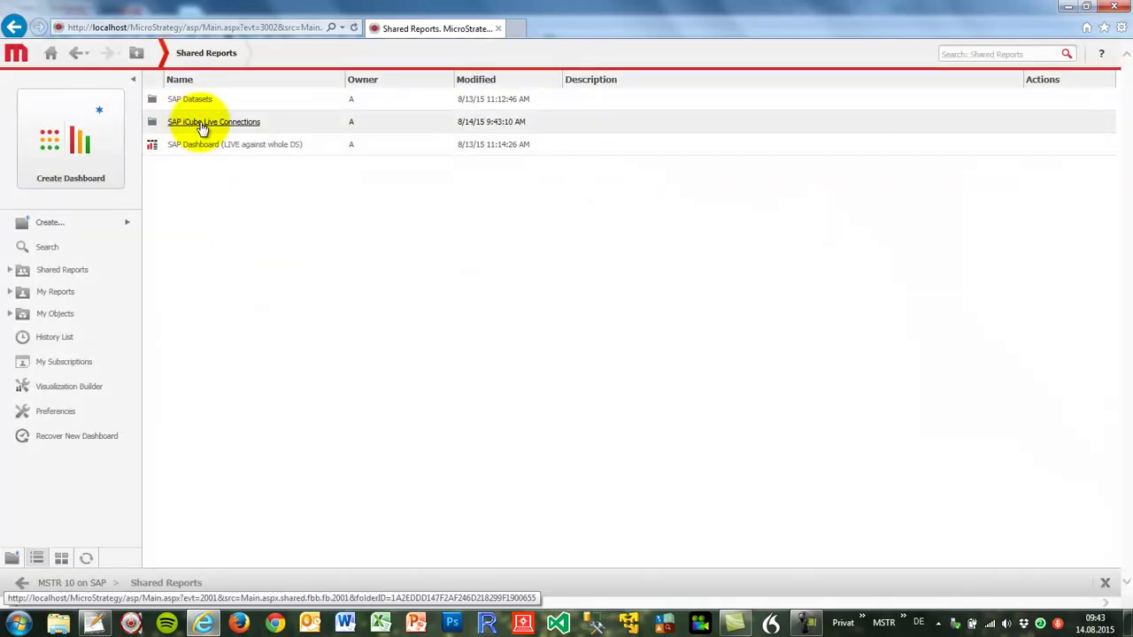
left_click(202, 127)
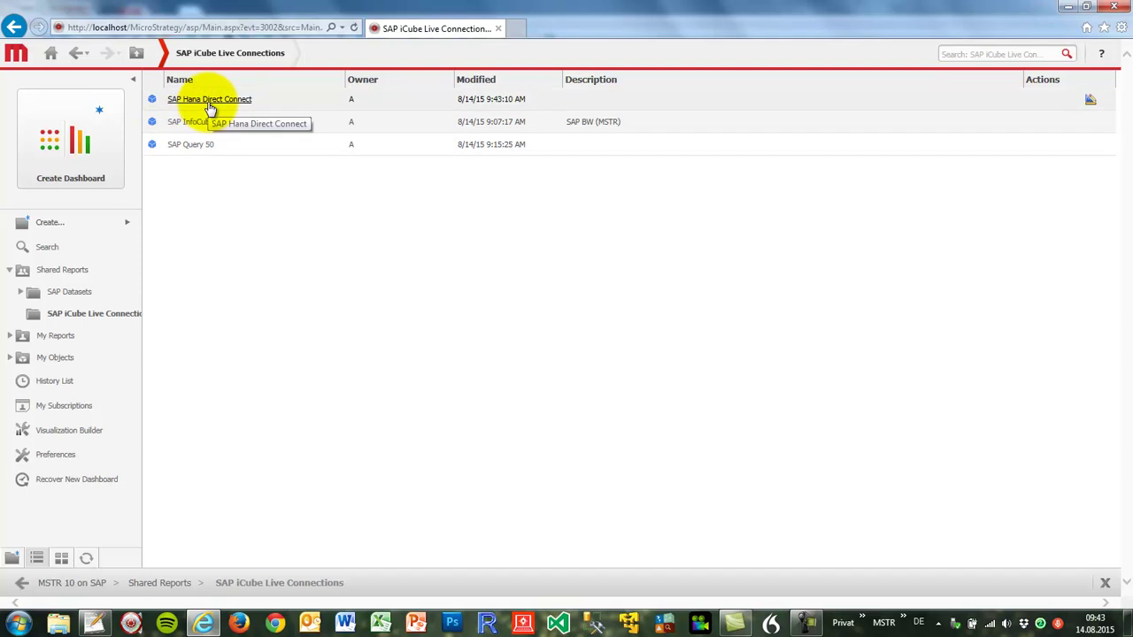
Create a dashboard from the SAP Hana Direct Connect dataset with Month in the rows and Tot Cost in the metrics.
right_click(209, 105)
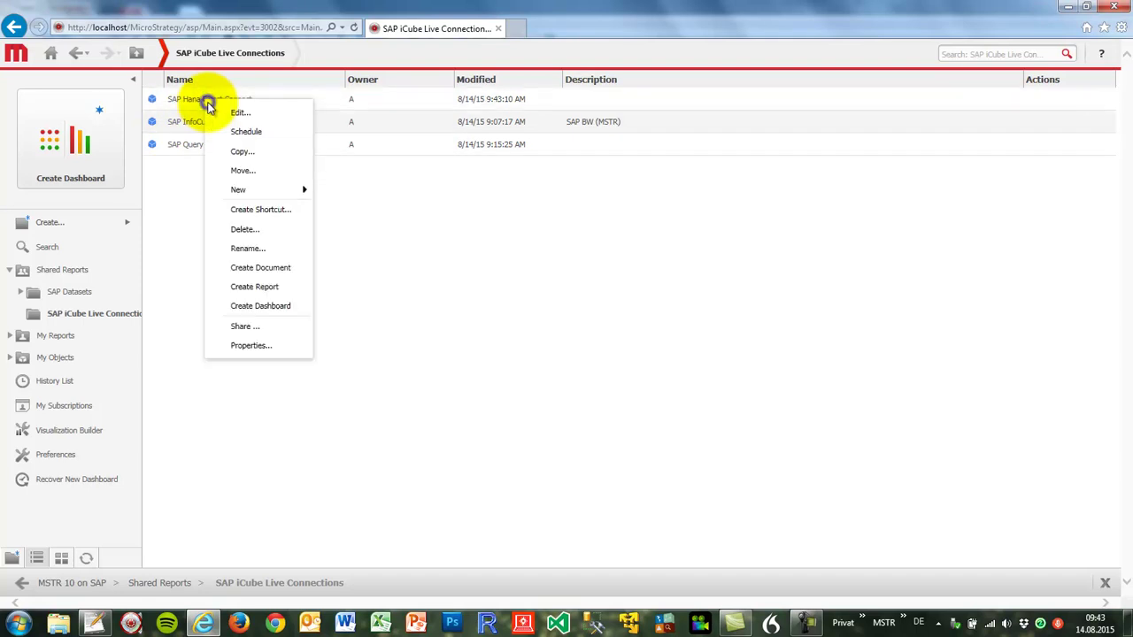
left_click(267, 306)
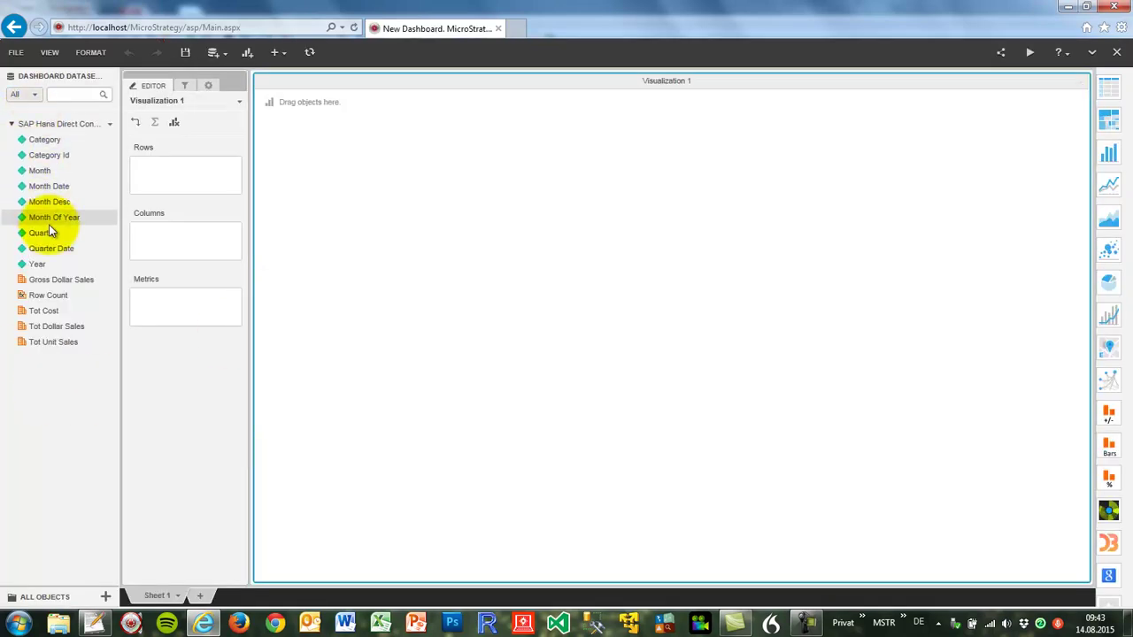
left_click_drag(47, 173, 159, 182)
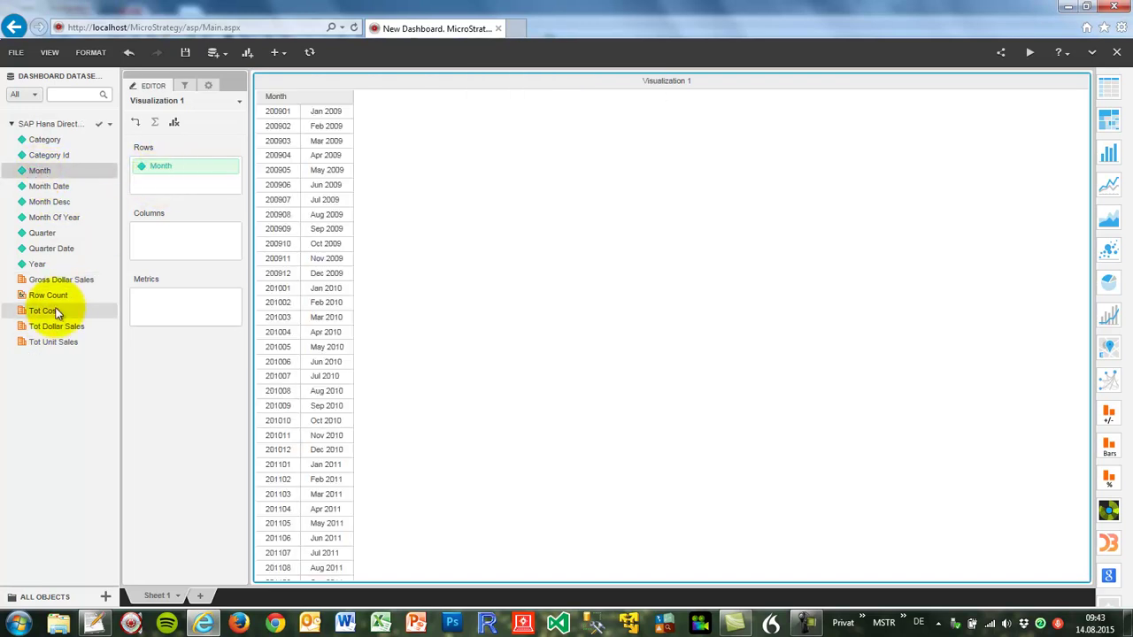
left_click_drag(51, 317, 160, 324)
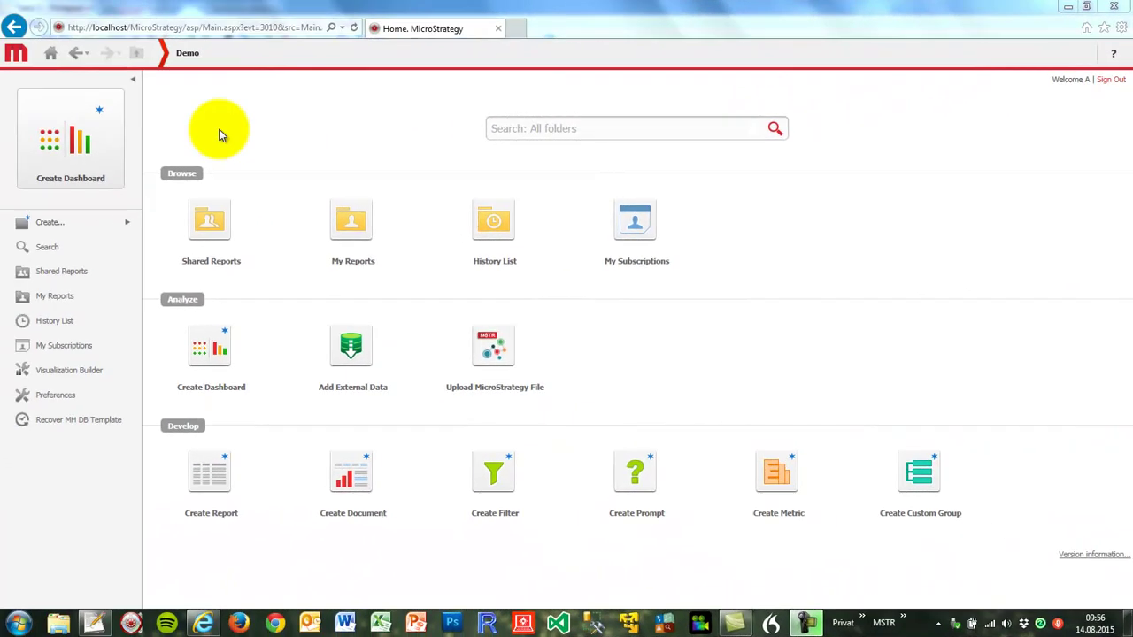
Open the shared report 1. Performance over Time - Bars,Line in MH Demo > Pixel Perfect Workshop > Components and page it by Year 2014.
left_click(201, 215)
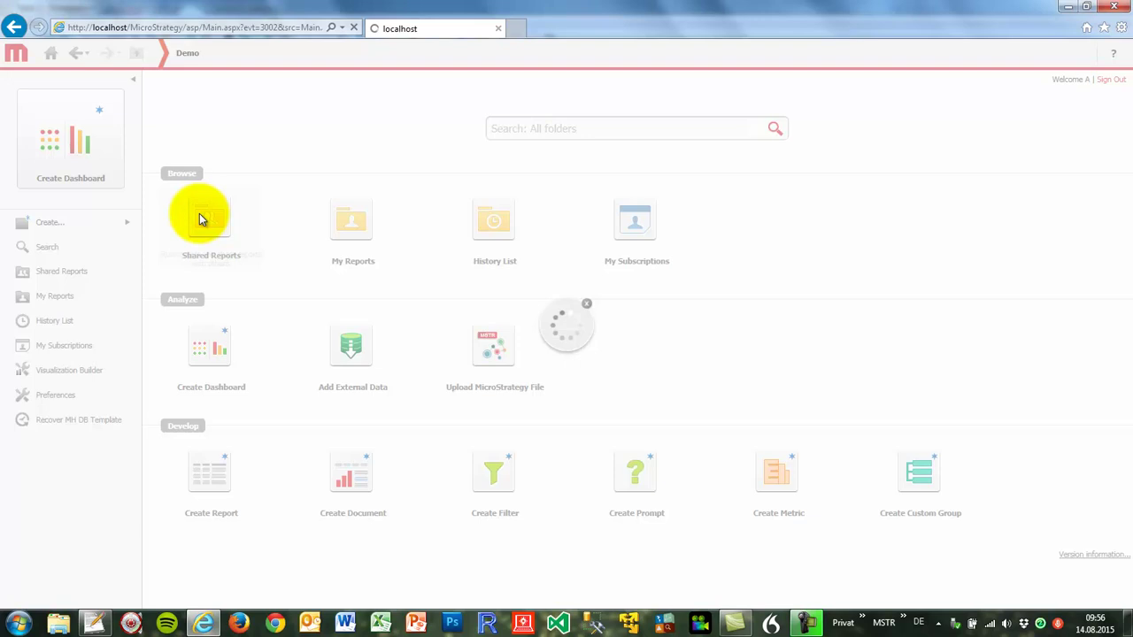
left_click(180, 128)
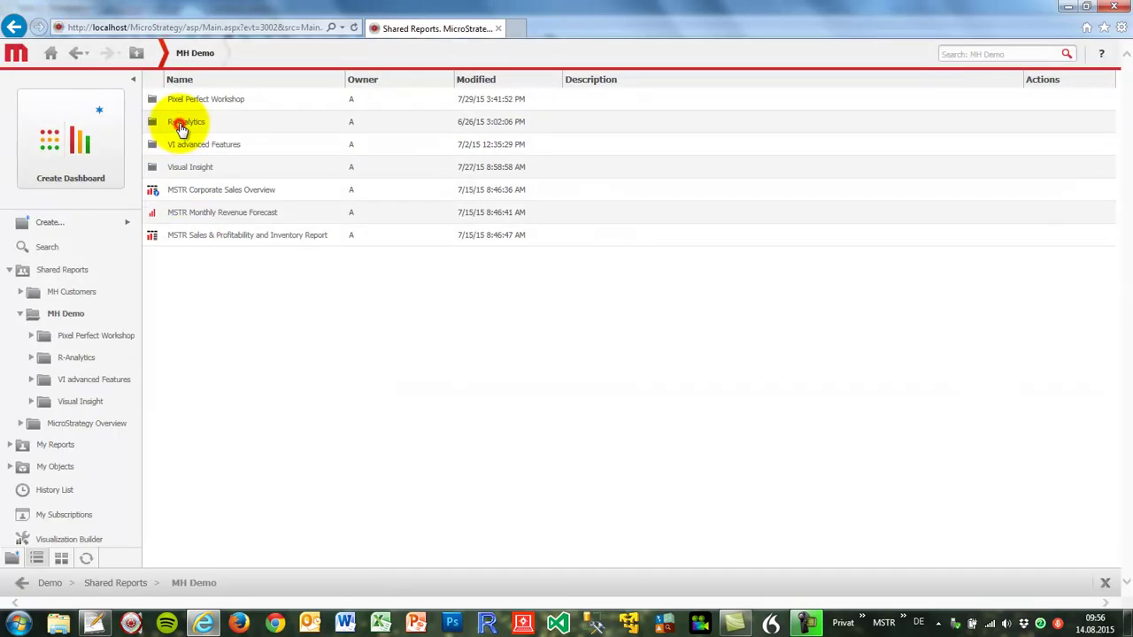
left_click(195, 102)
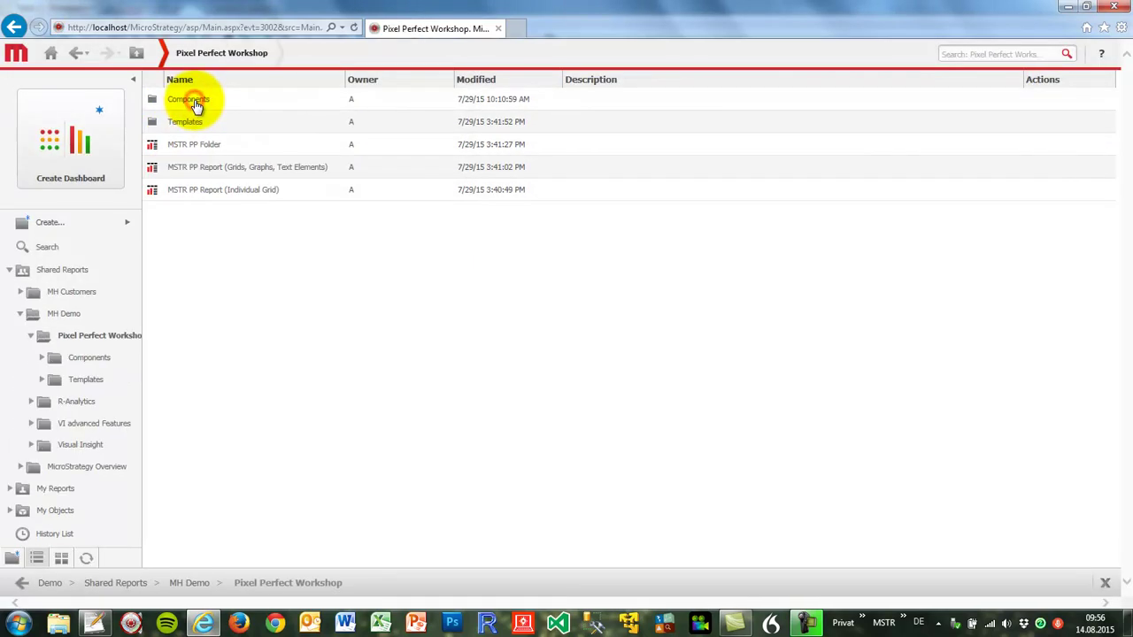
left_click(195, 101)
left_click(224, 98)
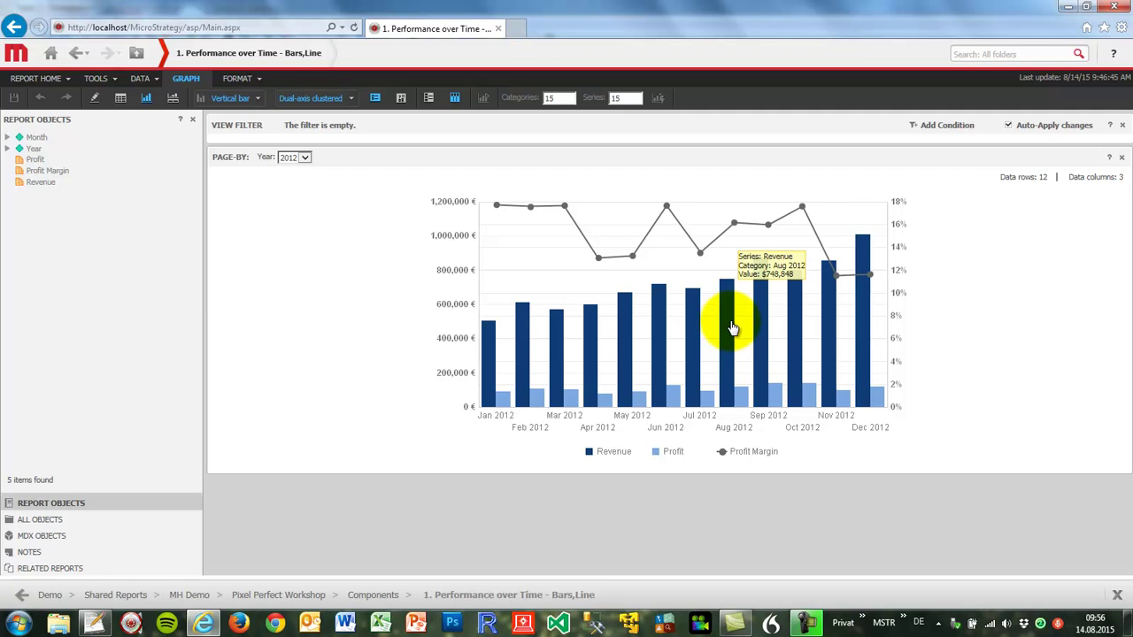
left_click(299, 157)
left_click(301, 178)
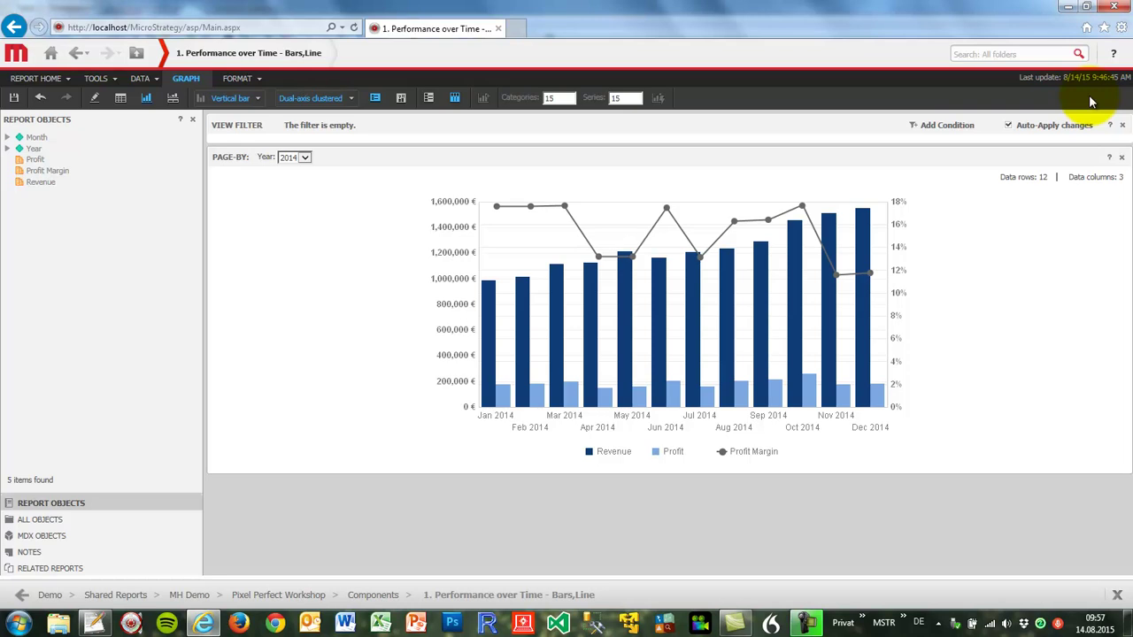
Create a document from the MH DB Template dashboard template, preview it, and return to its design view.
left_click(51, 53)
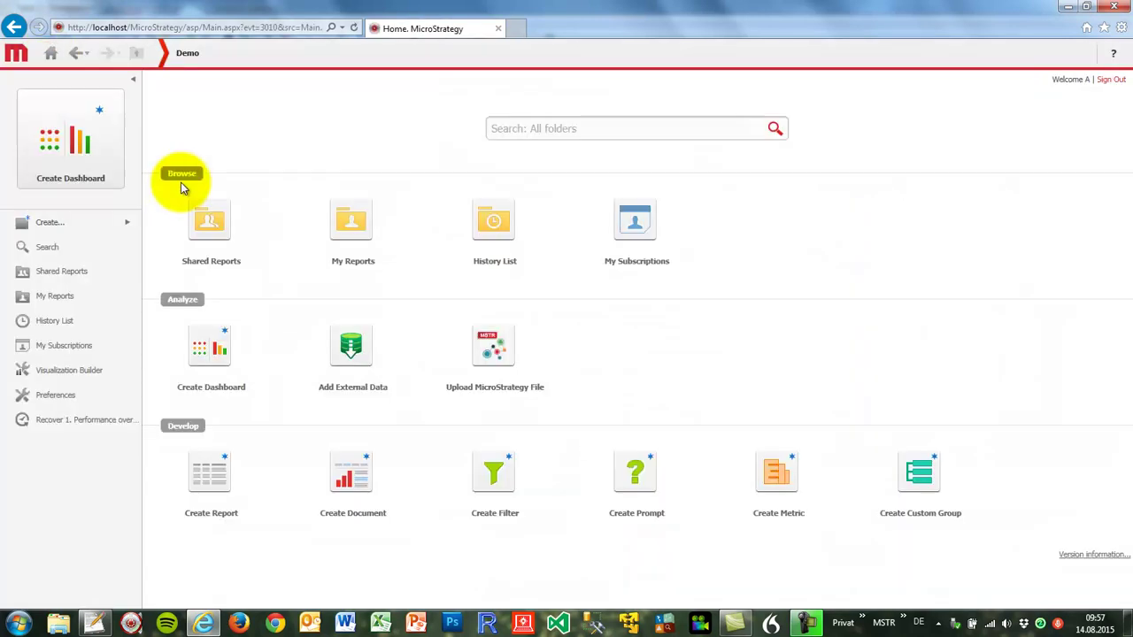
left_click(351, 472)
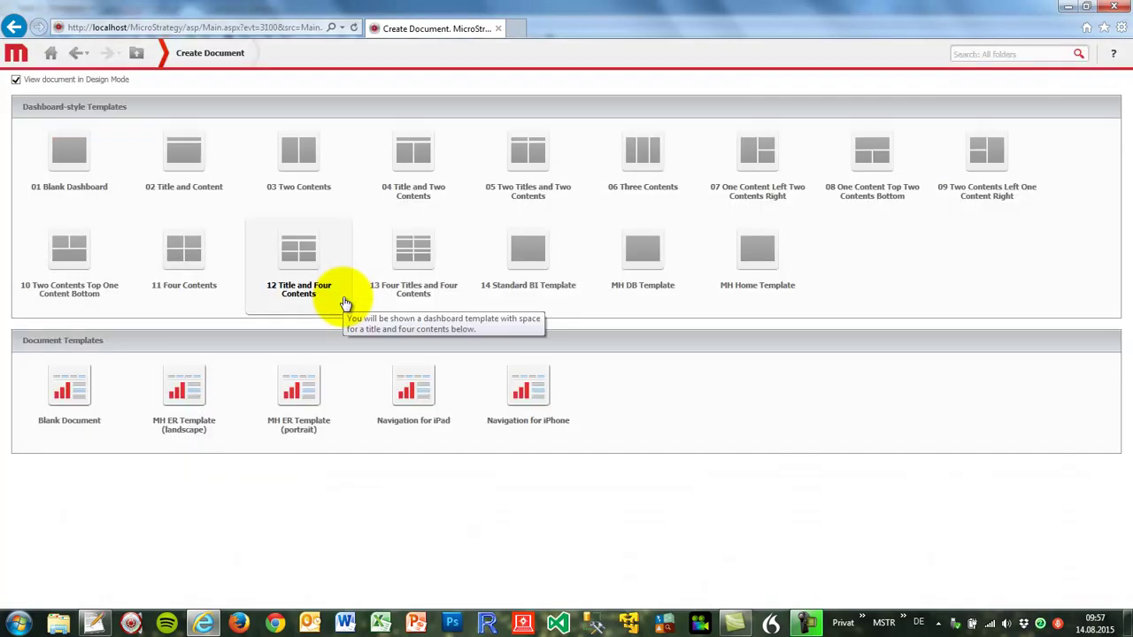
left_click(642, 264)
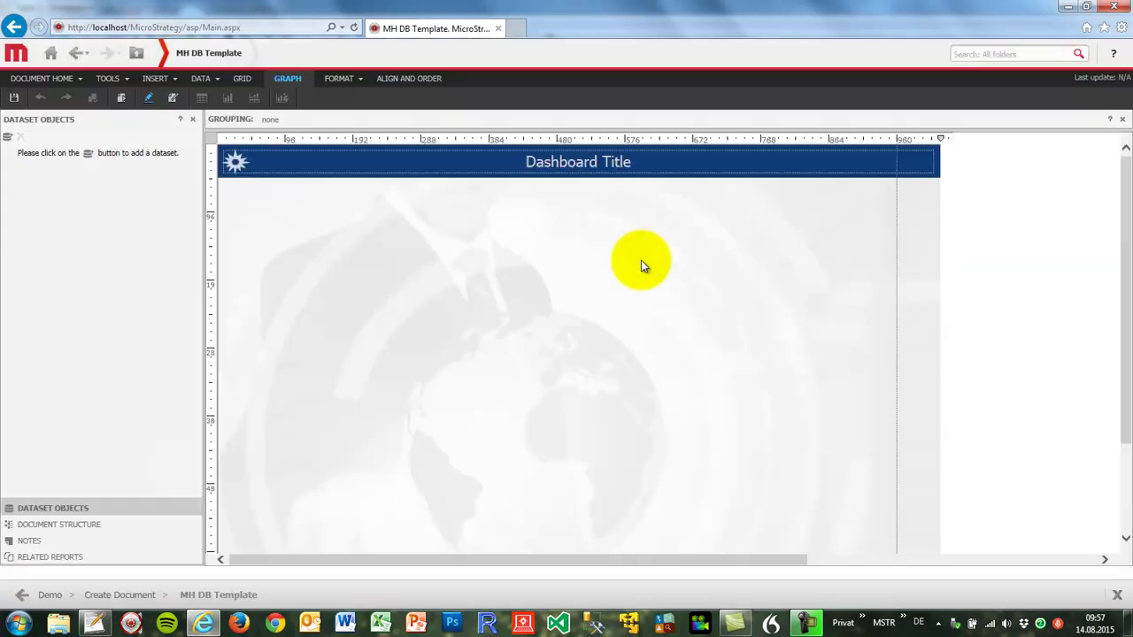
left_click(122, 99)
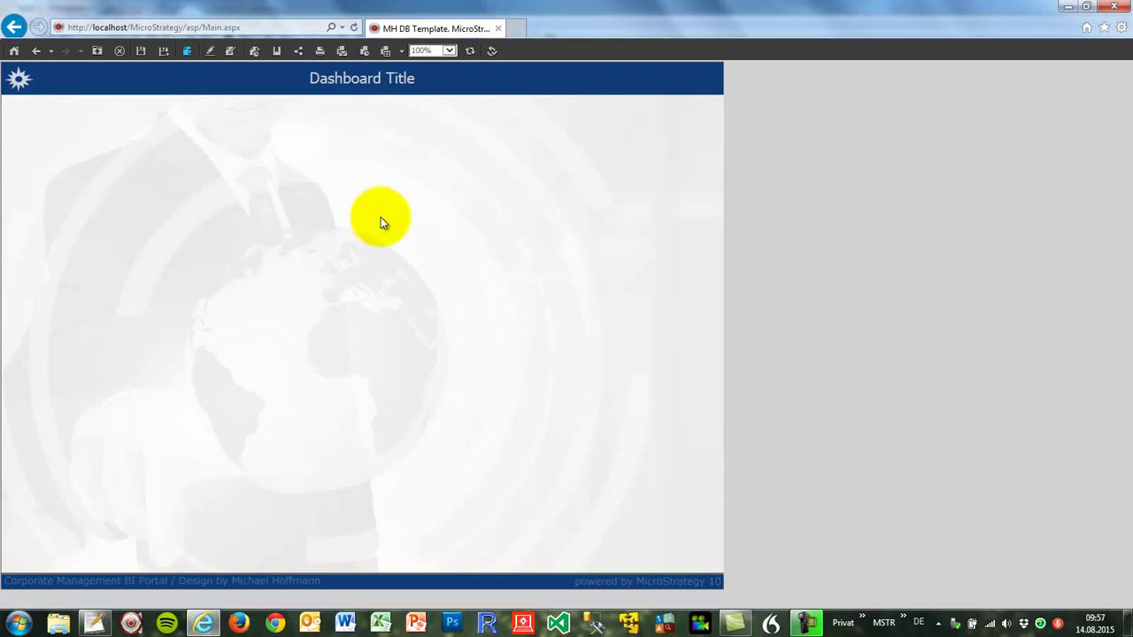
left_click(209, 51)
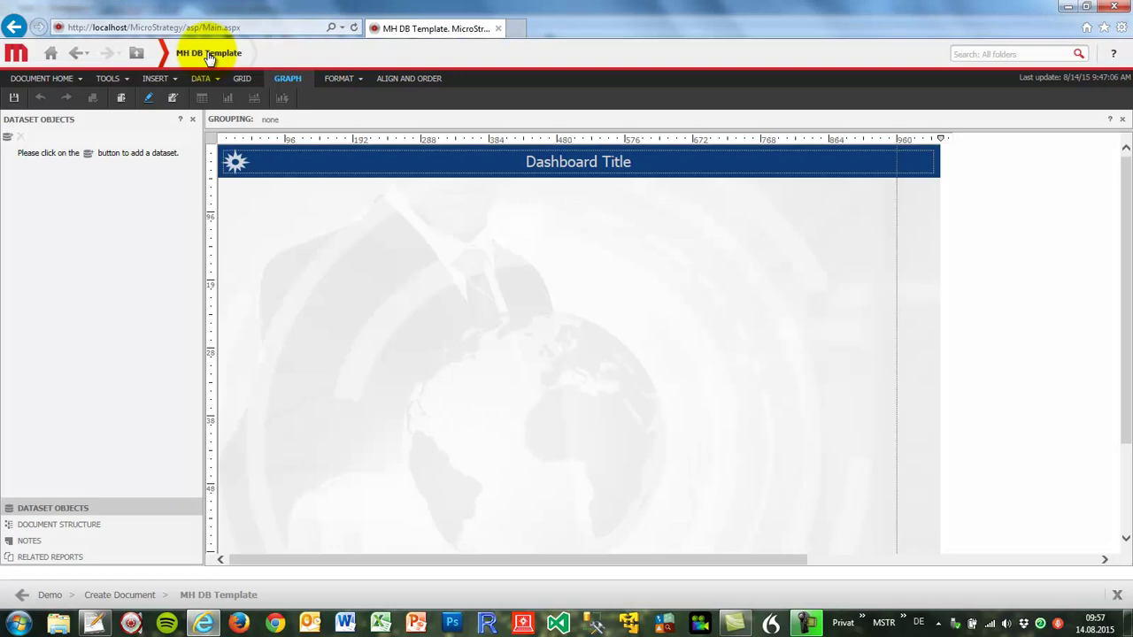
Insert a grid area across most of the page below the title, using the dataset 1. Performance over Time - Bars,Line with its formatting.
left_click(172, 79)
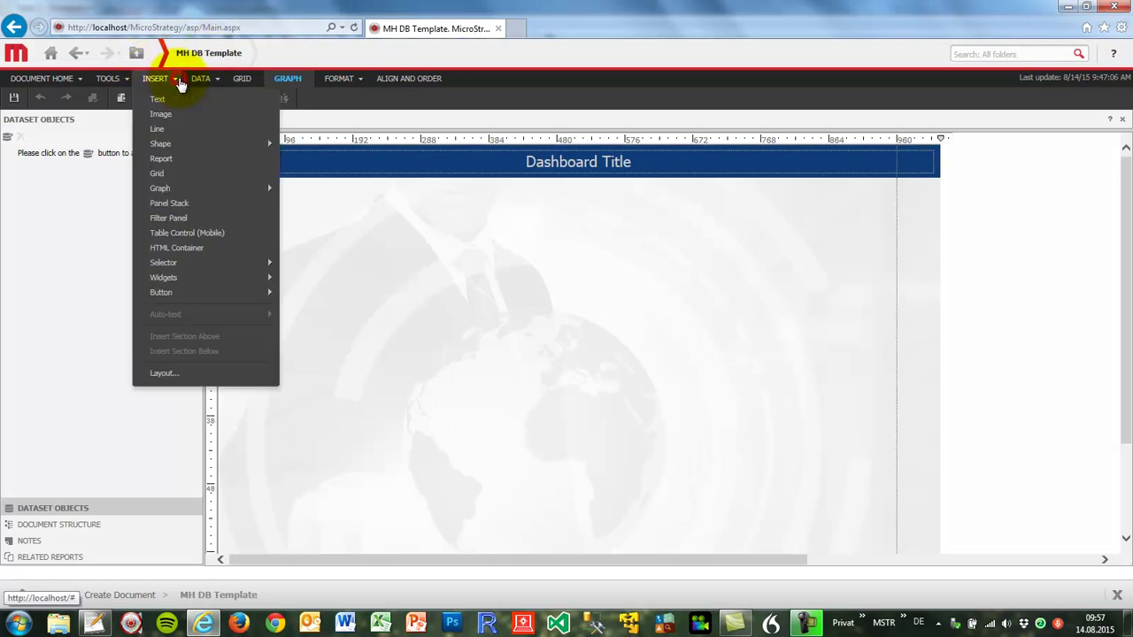
left_click(168, 173)
left_click_drag(235, 248, 923, 546)
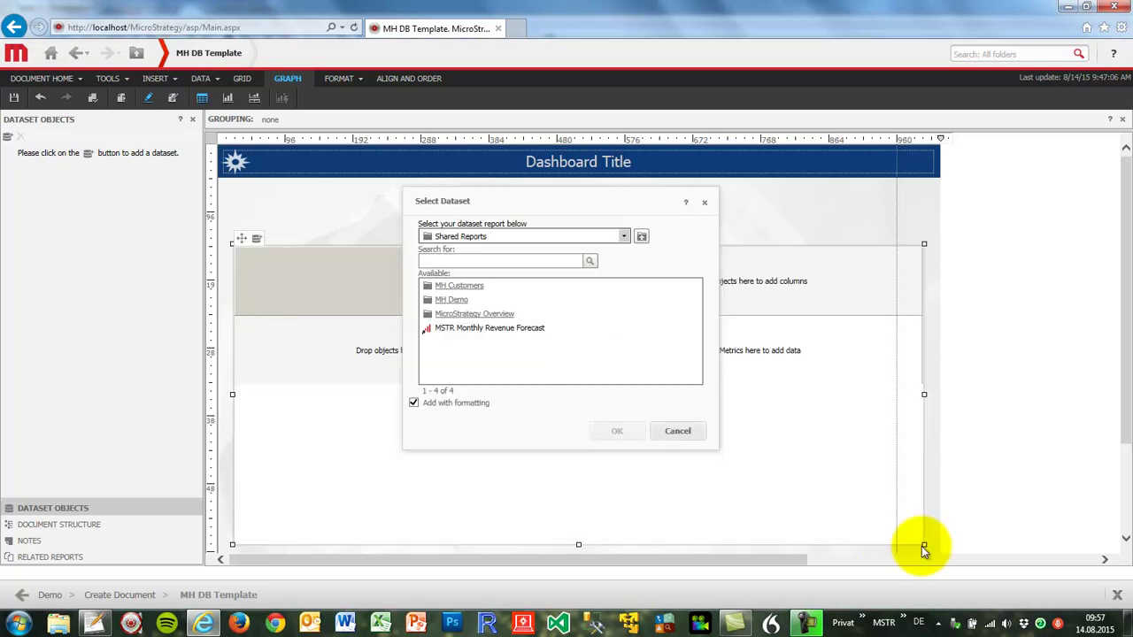
double_click(442, 299)
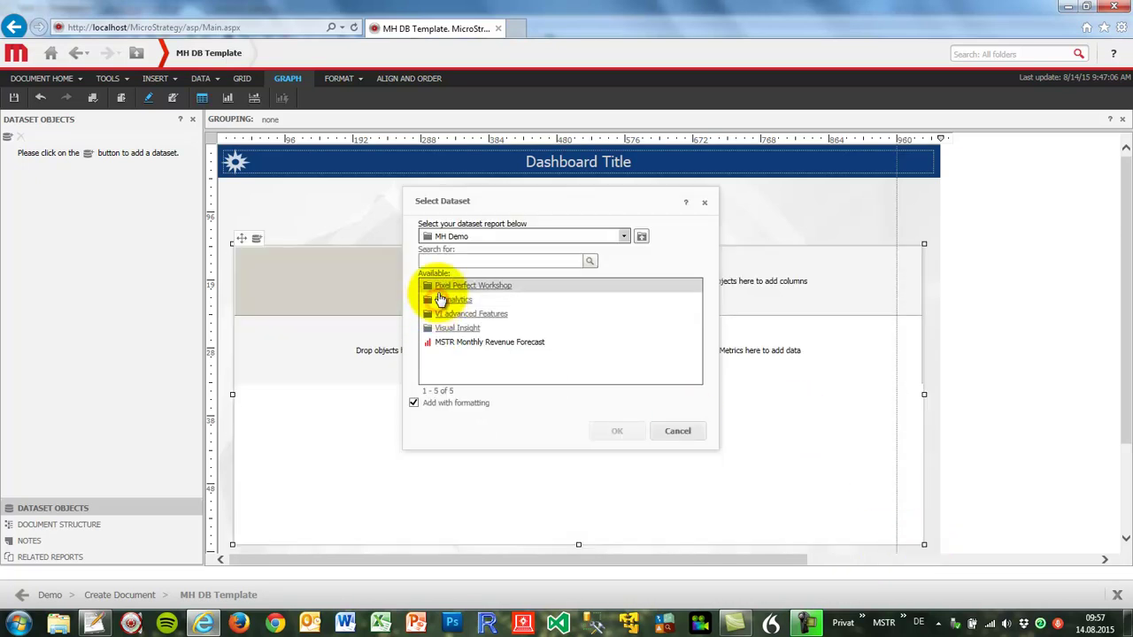
double_click(438, 285)
double_click(436, 285)
left_click(437, 284)
left_click(616, 431)
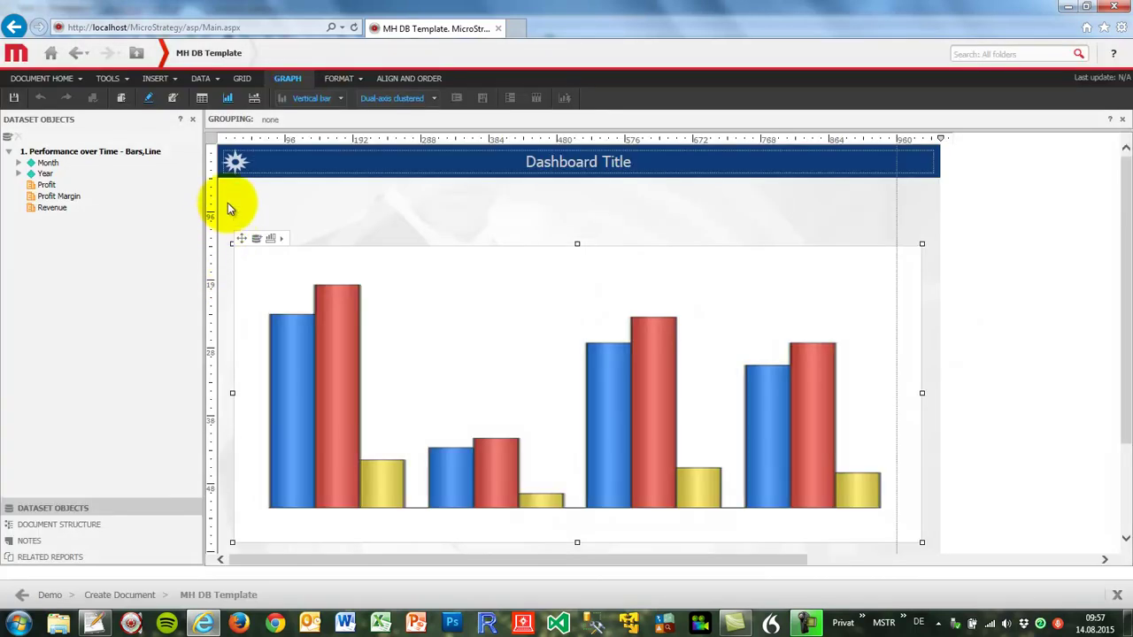
Show the document in editable mode with data, auto-arrange the graph's elements, and extend the graph's lower edge down the page.
left_click(175, 98)
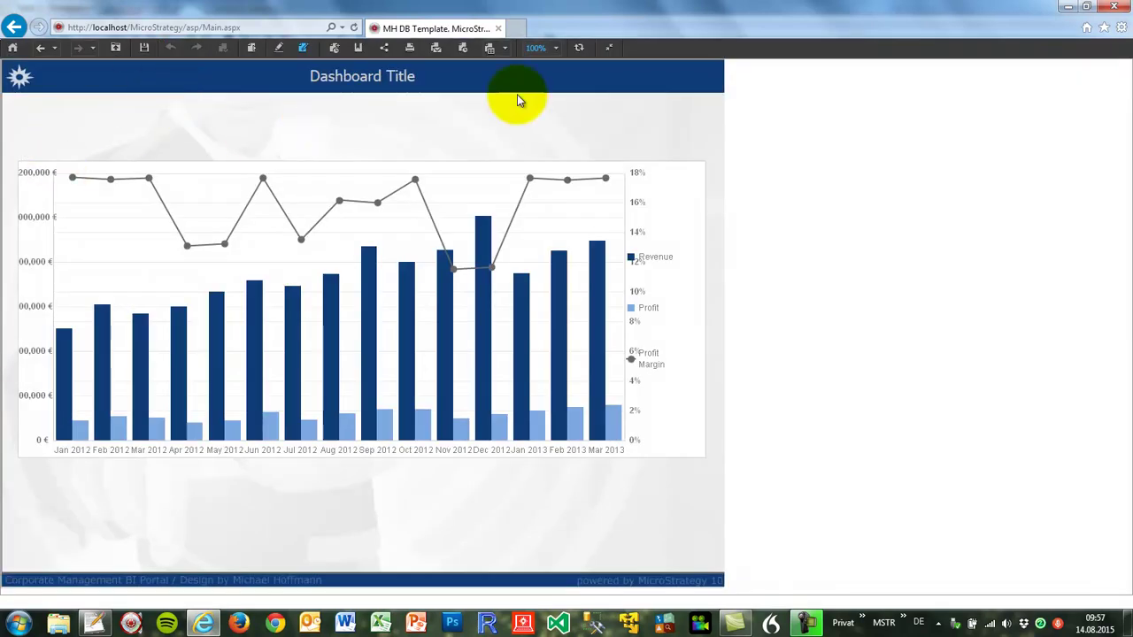
left_click(608, 50)
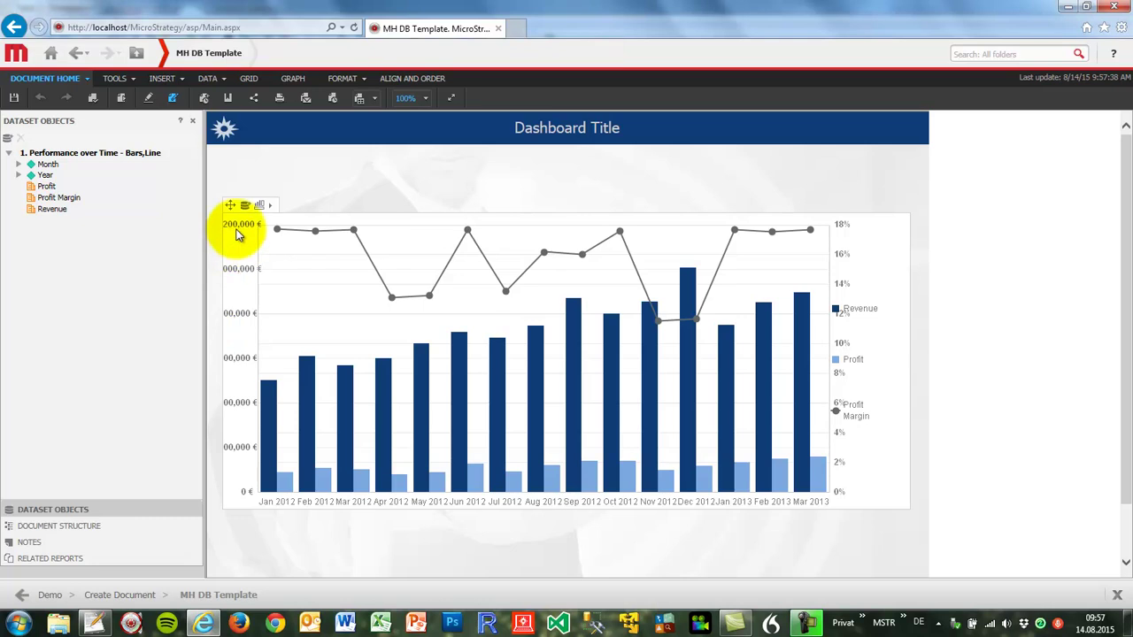
left_click(229, 205)
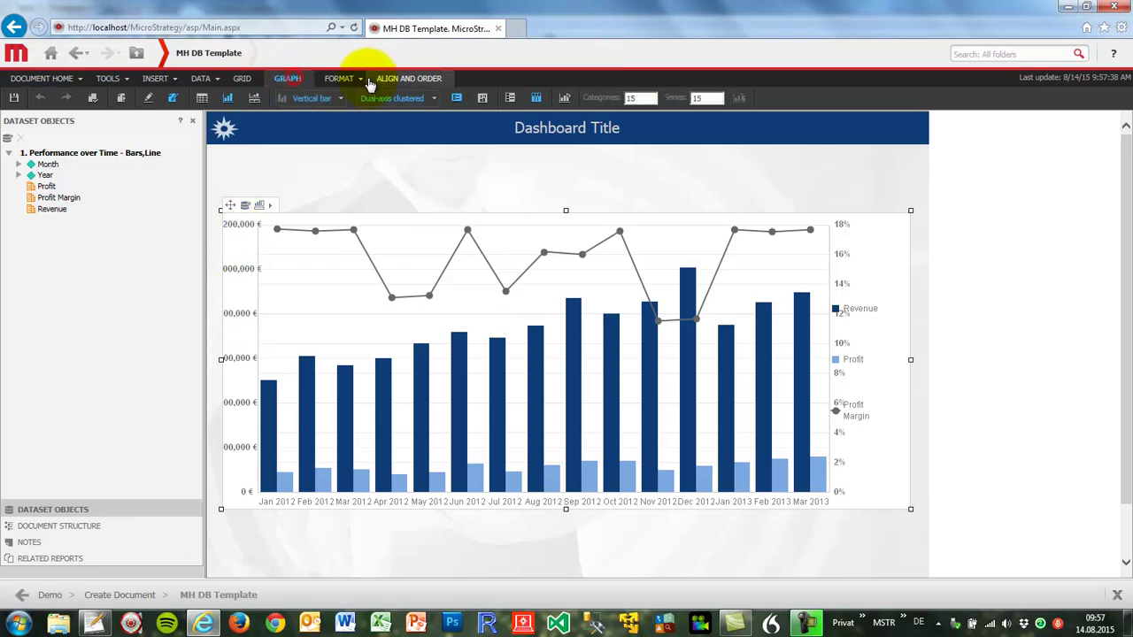
left_click(563, 97)
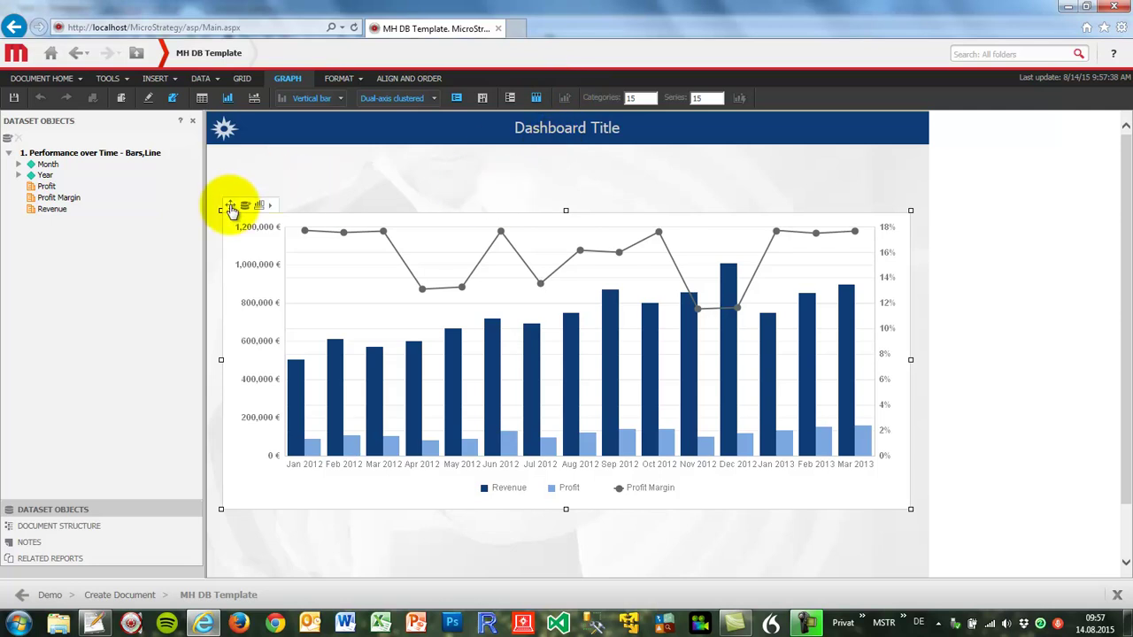
left_click_drag(566, 510, 567, 551)
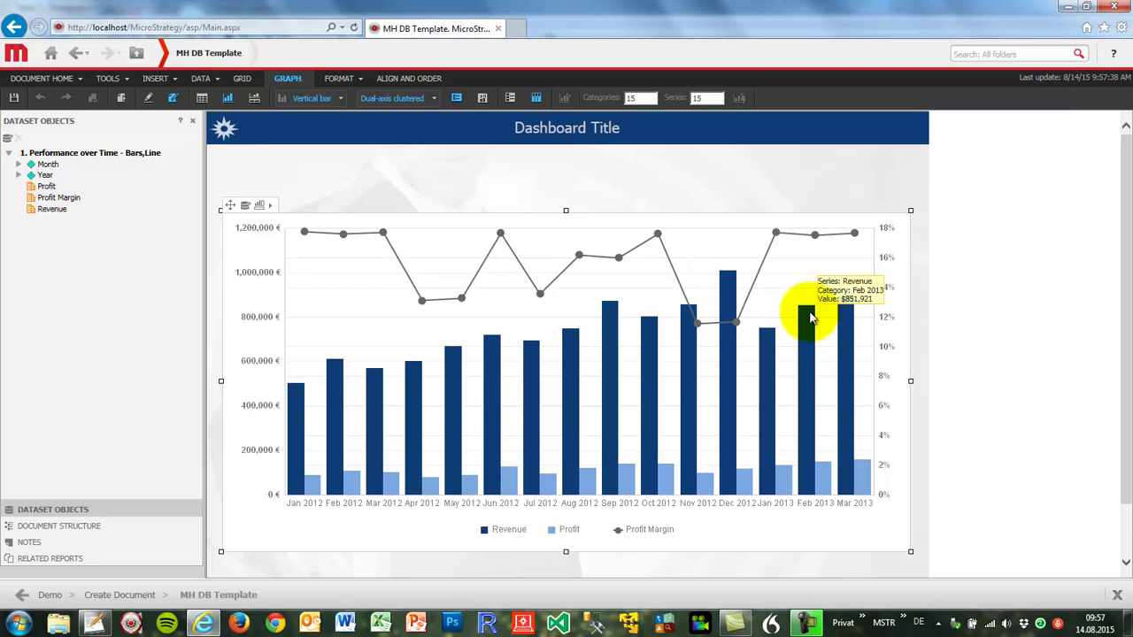
Format the graph with a transparent fill and its borders set to None.
right_click(232, 217)
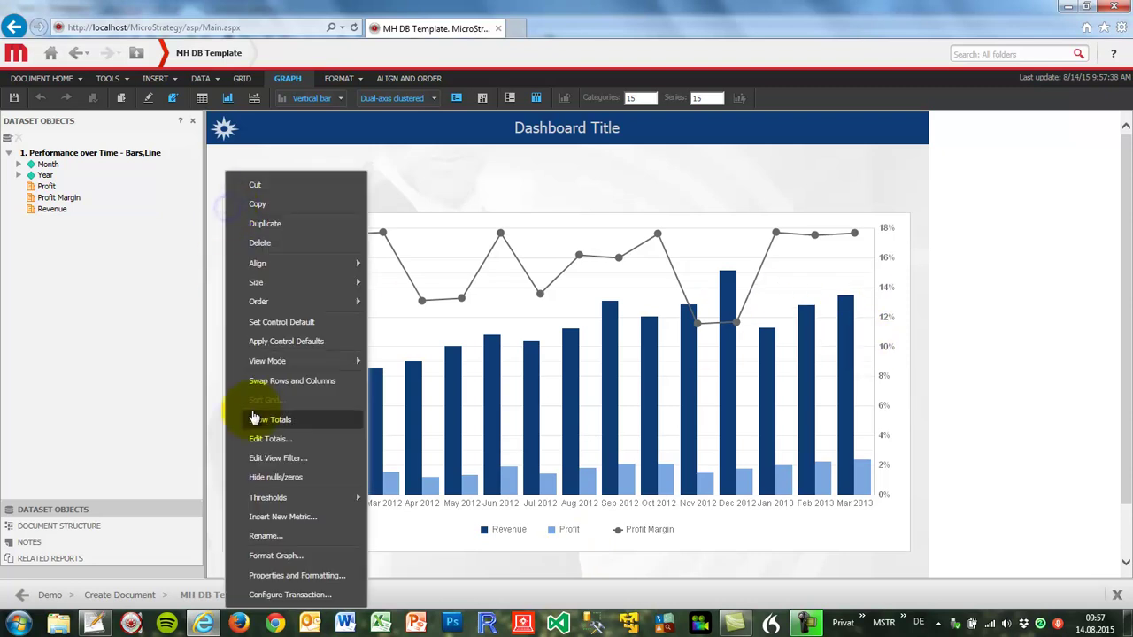
left_click(257, 571)
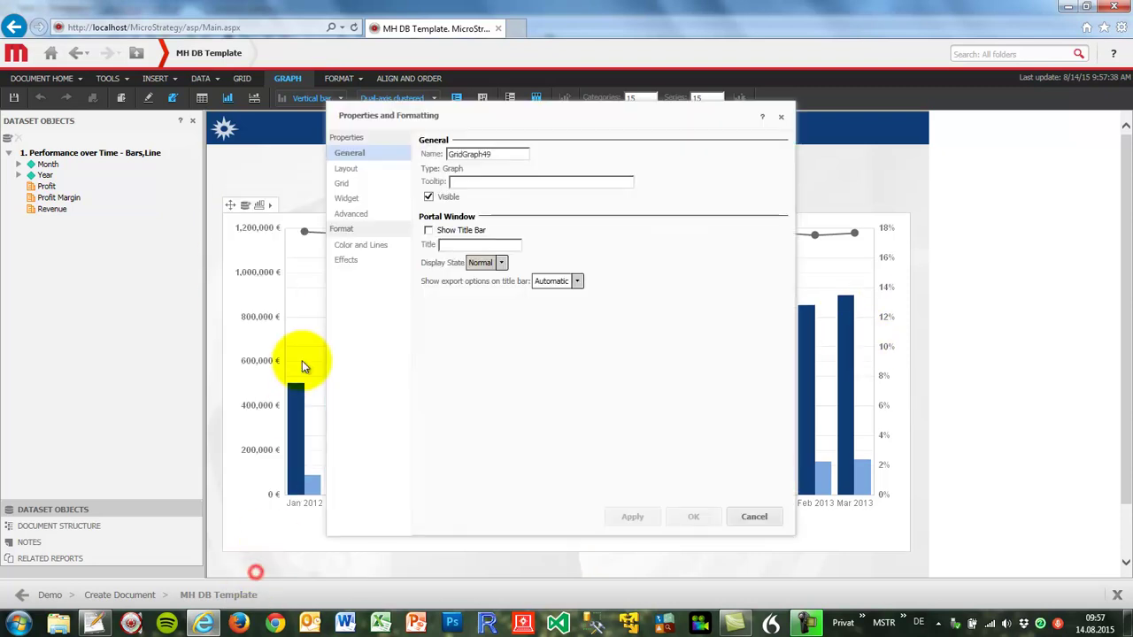
left_click(360, 245)
left_click(495, 163)
left_click(493, 177)
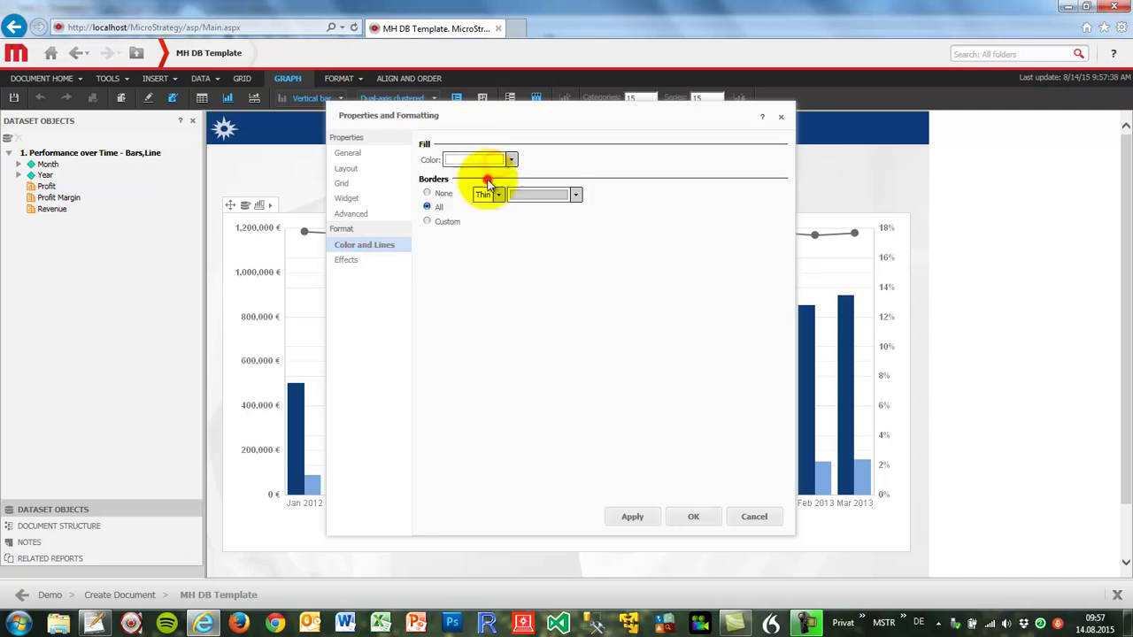
left_click(427, 193)
left_click(687, 515)
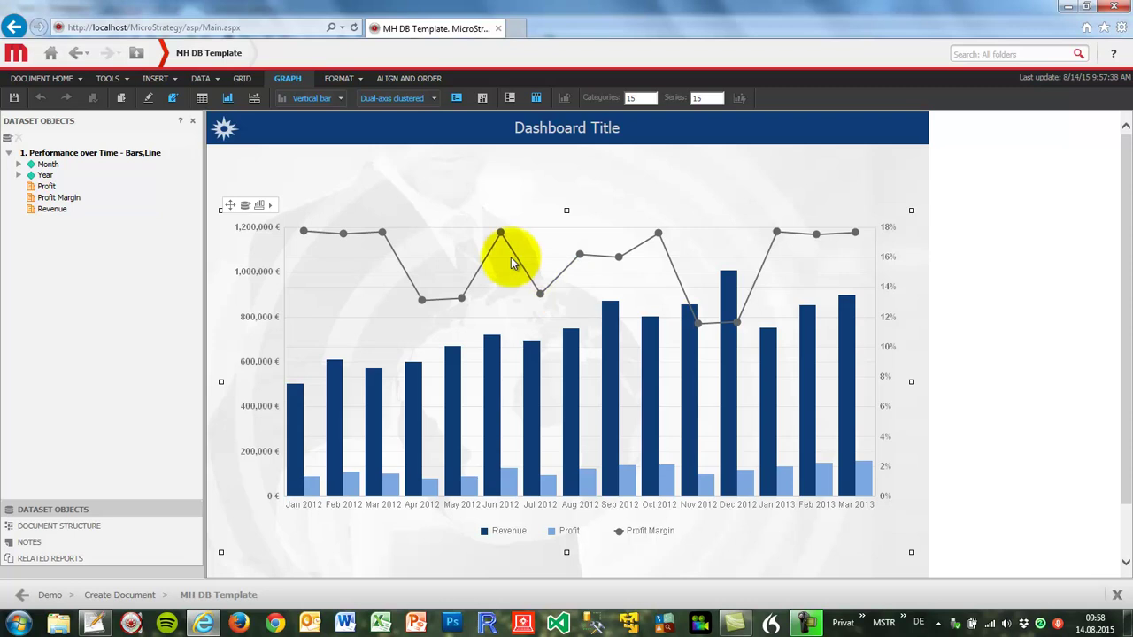
left_click(460, 182)
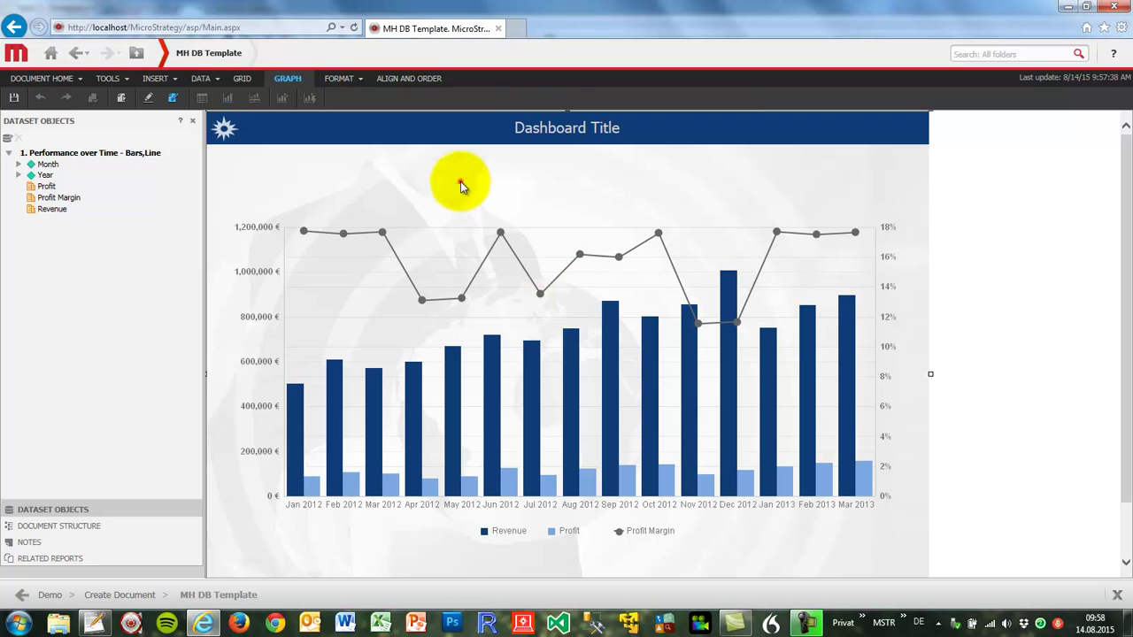
Return the document to design mode and show the graph as a grid.
left_click(148, 98)
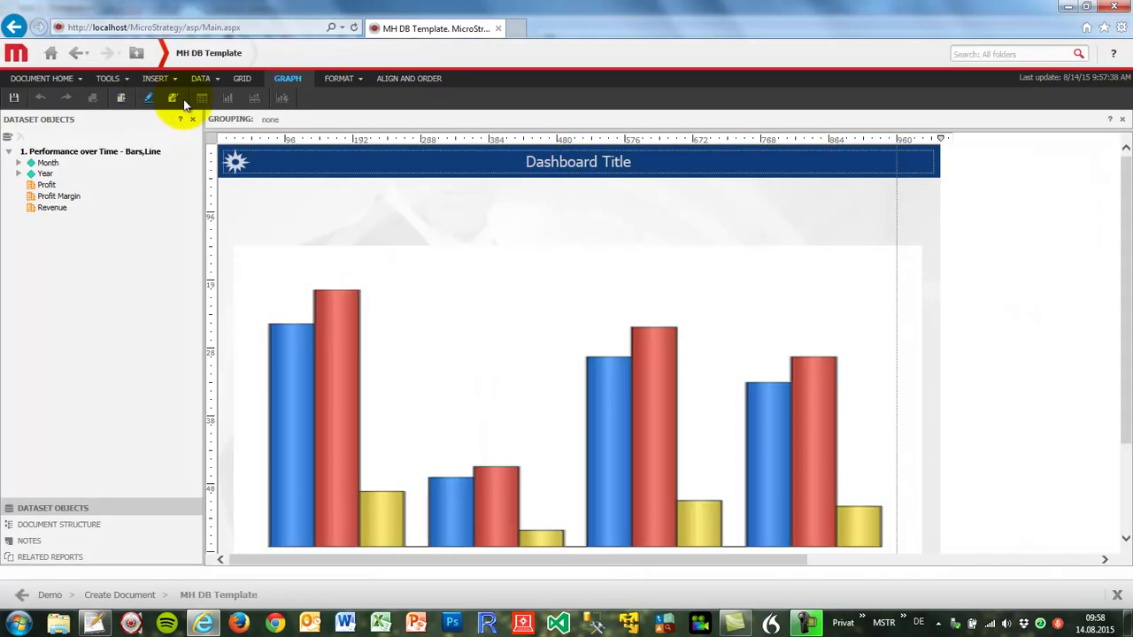
mouse_move(247, 271)
right_click(245, 247)
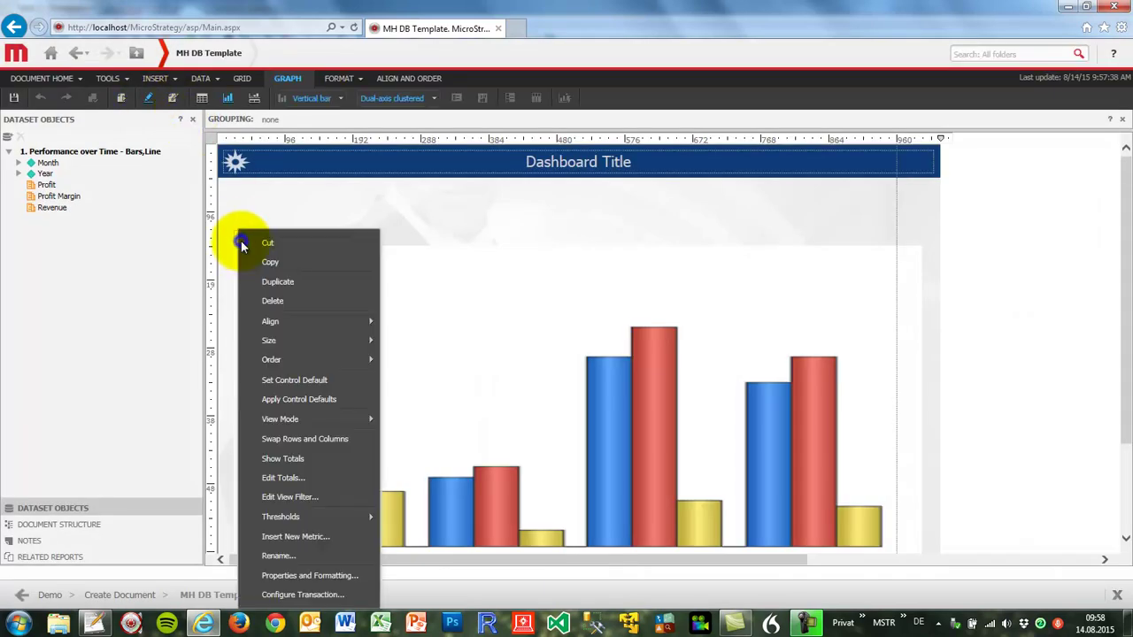
mouse_move(315, 425)
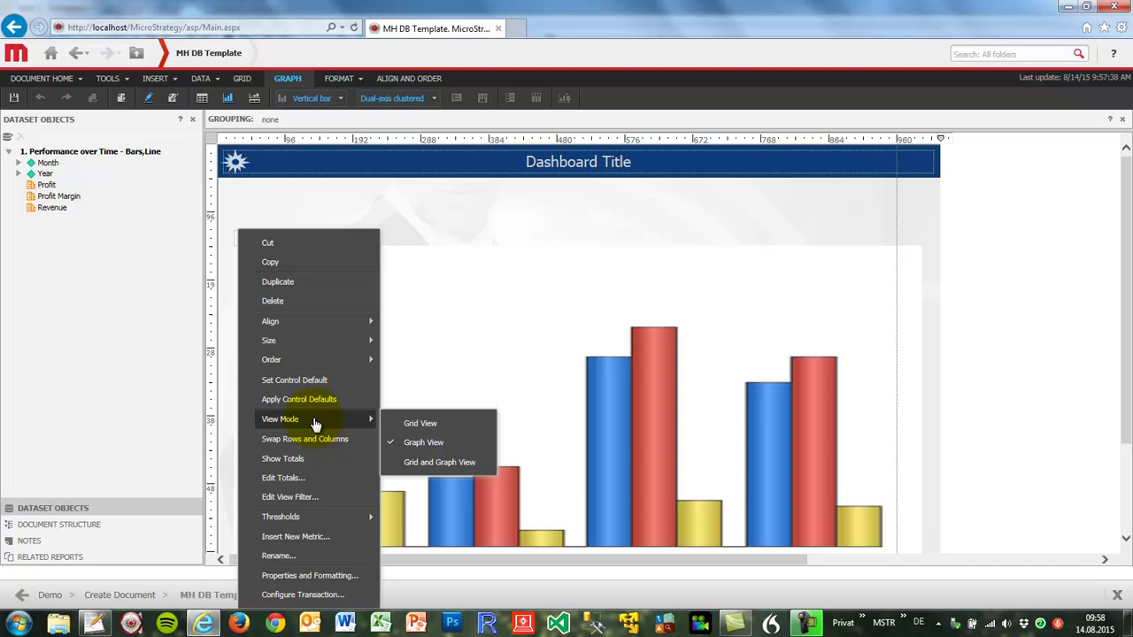
left_click(396, 422)
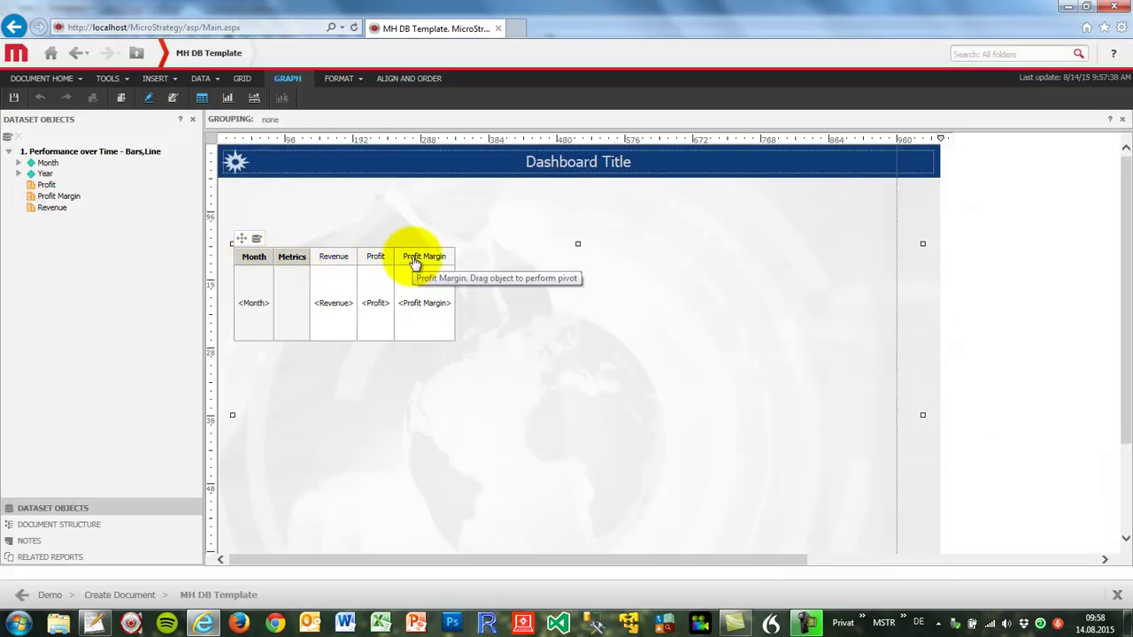
Add a new OLAP dataset from the SAP BW (MSTR) connection, choosing the AV Tutorial Cube inside its catalog folder.
left_click(8, 140)
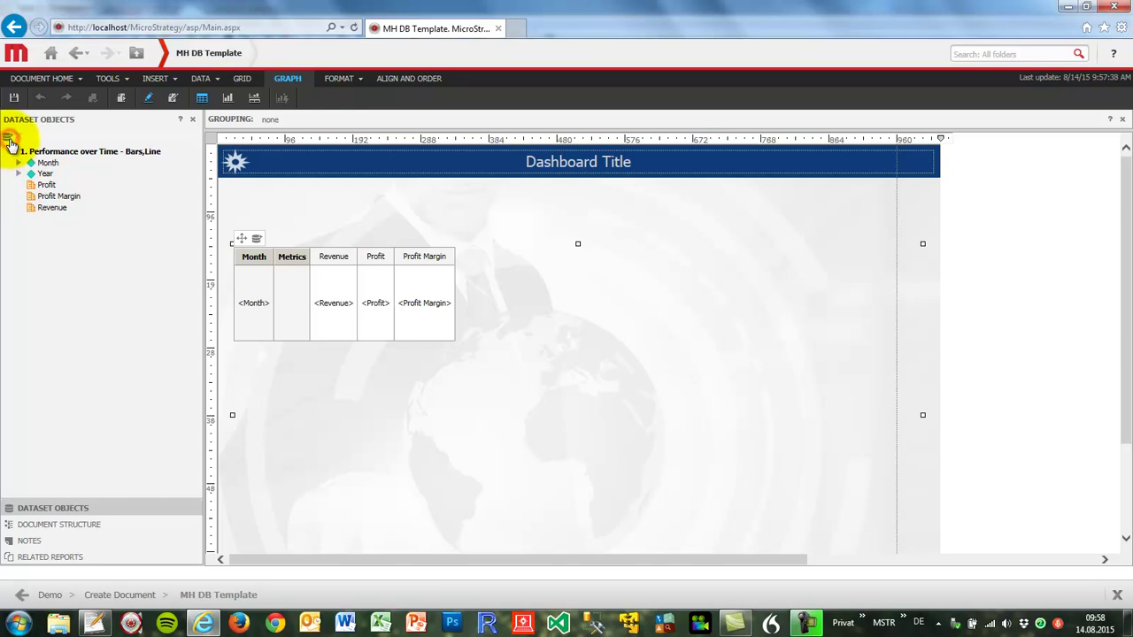
left_click(439, 427)
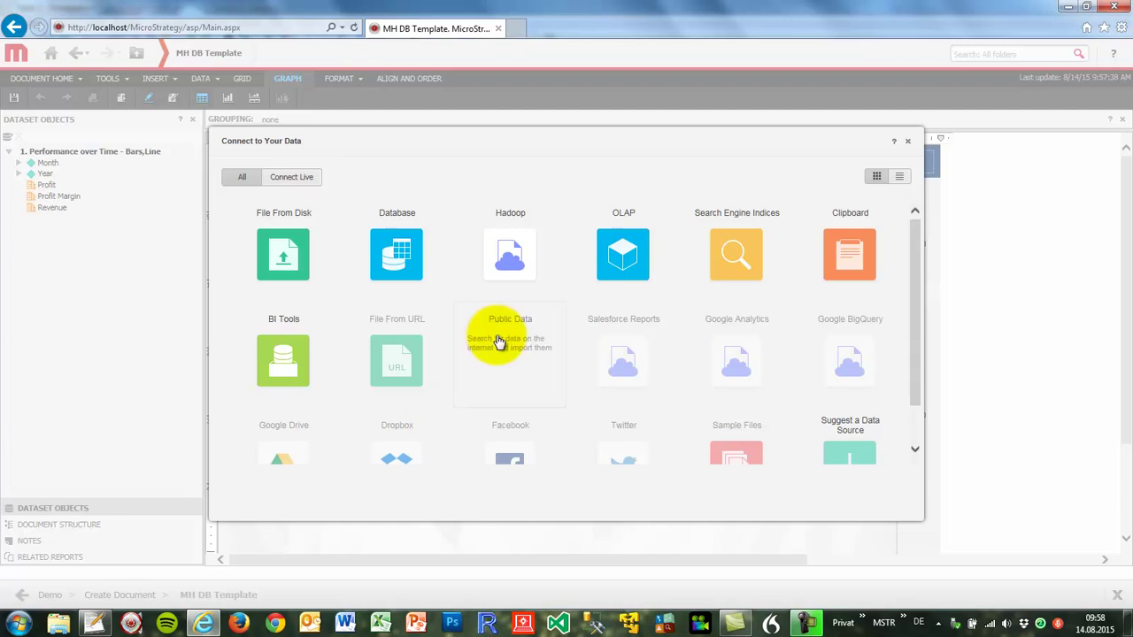
left_click(614, 254)
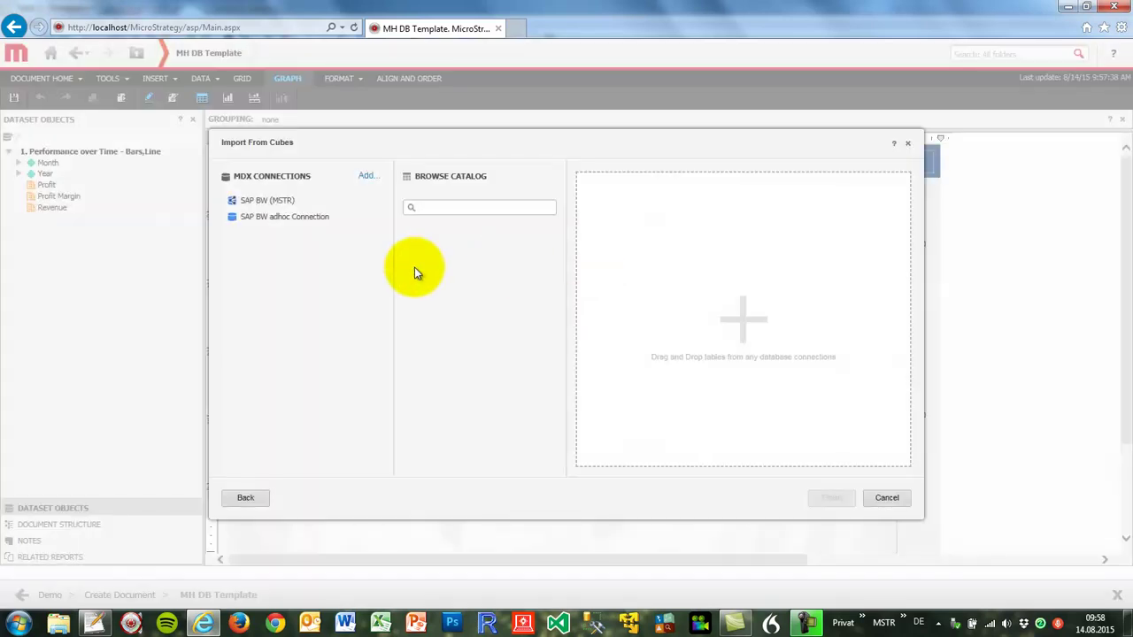
left_click(263, 202)
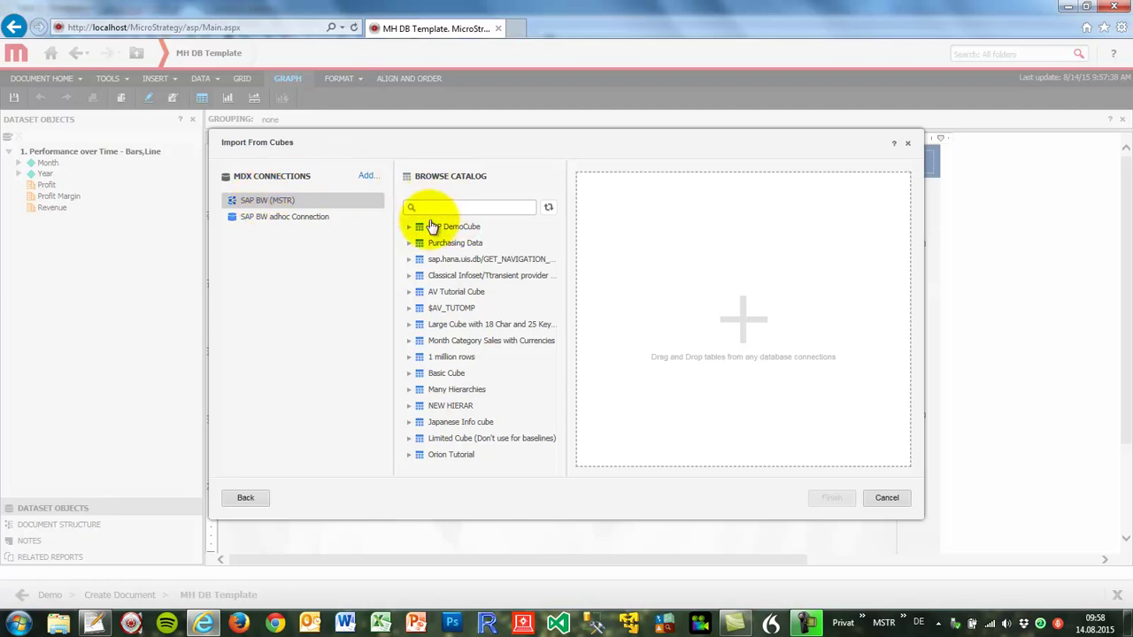
left_click(410, 295)
left_click_drag(549, 260, 558, 384)
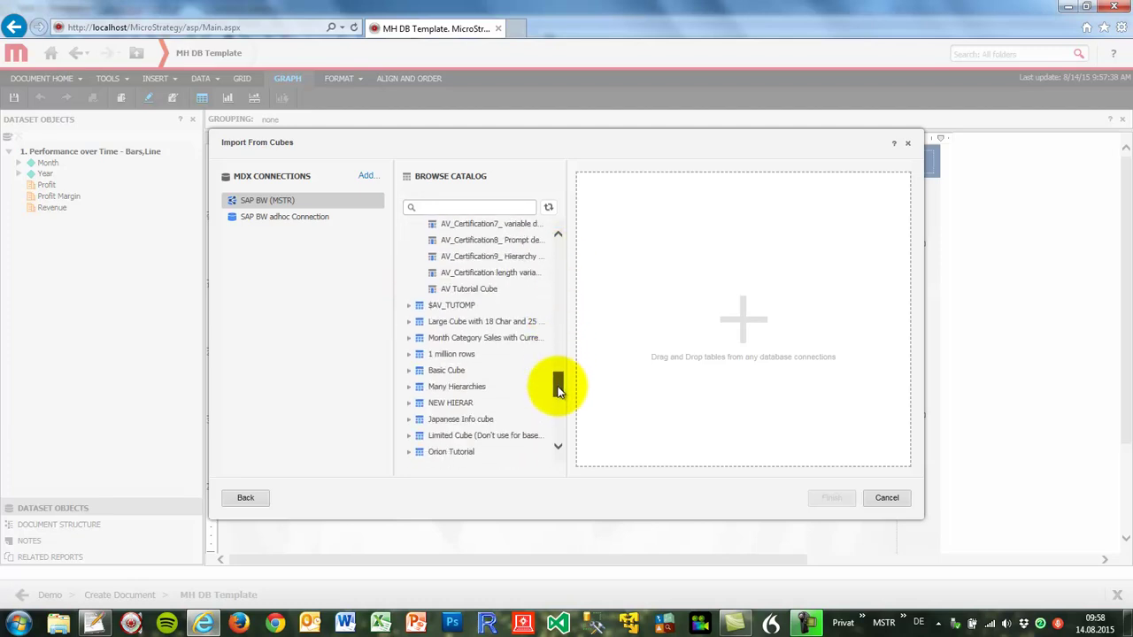
left_click_drag(453, 294, 688, 290)
Finish the cube import and save the dataset in My Reports as SAP BW Live Connect to InfoCube.
left_click(826, 500)
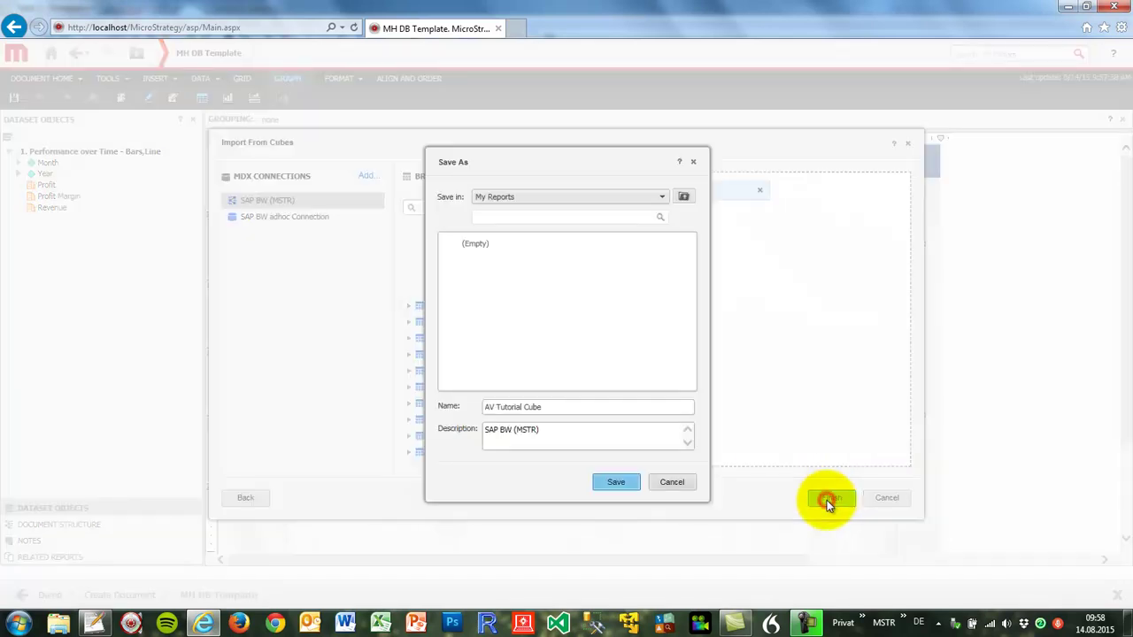
left_click_drag(558, 406, 487, 403)
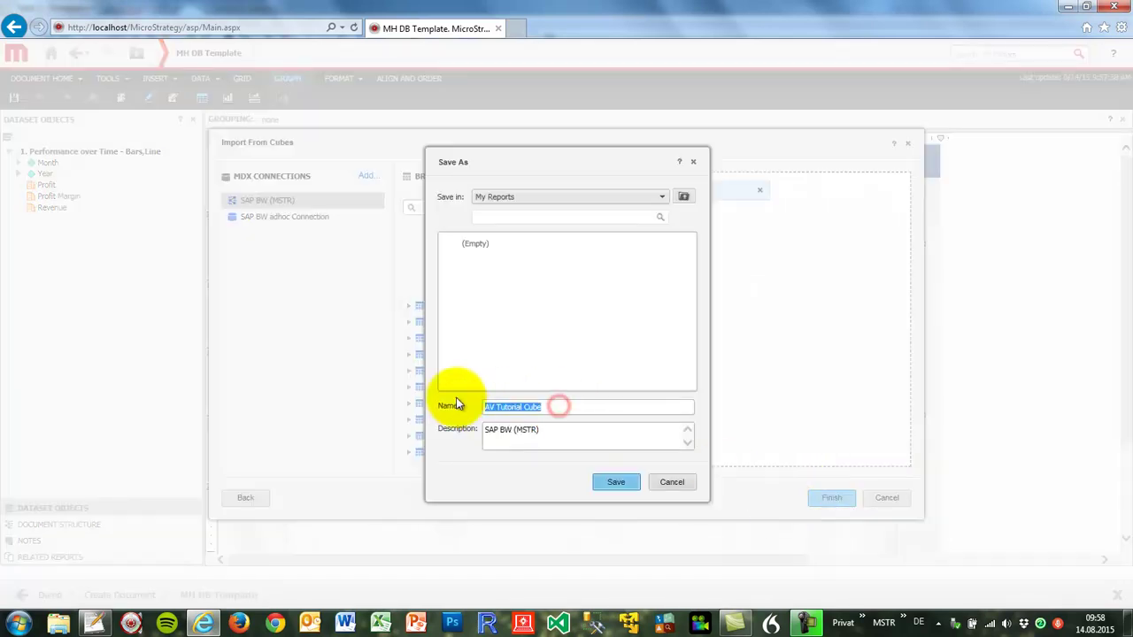
type("SAP")
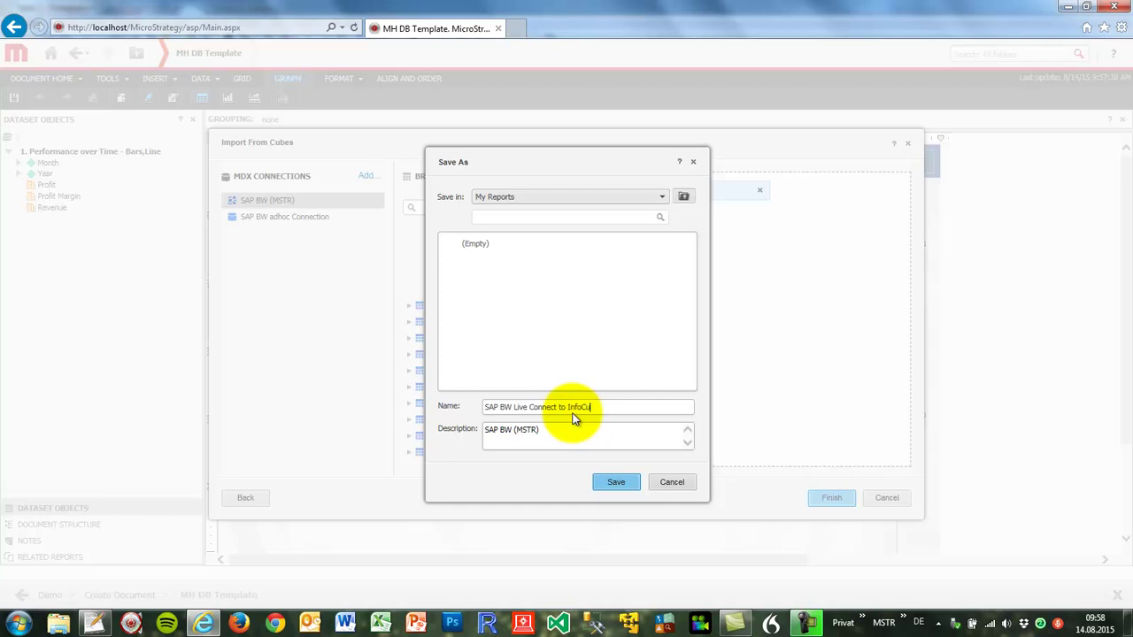
left_click(620, 481)
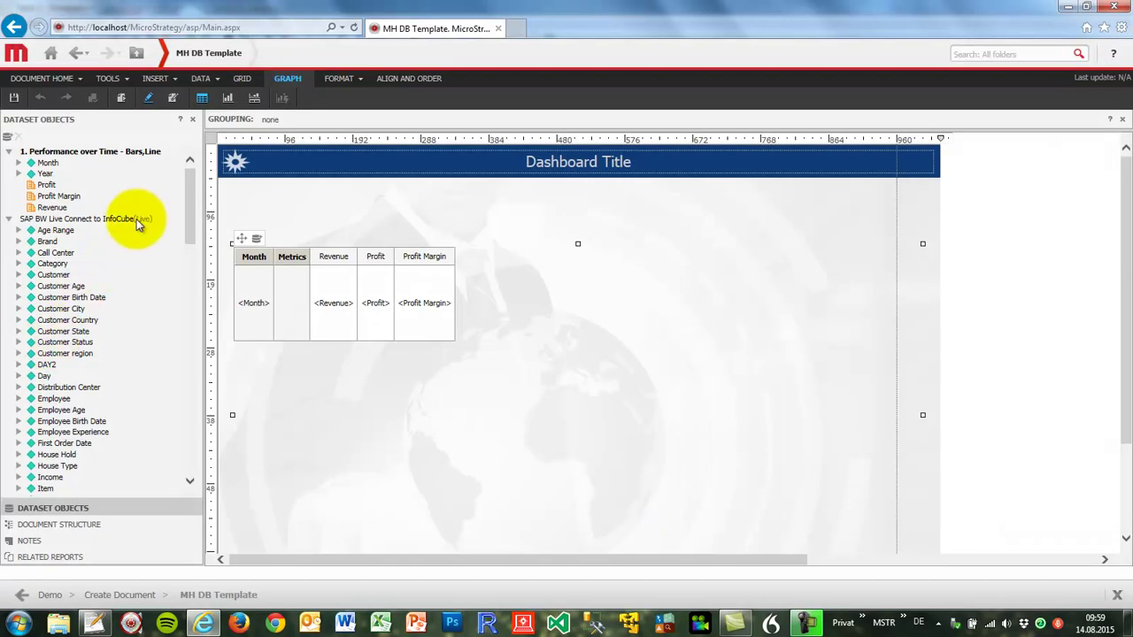
Create a metric named Profit in the SAP BW dataset with the formula Revenue-Cost.
left_click_drag(186, 191, 192, 454)
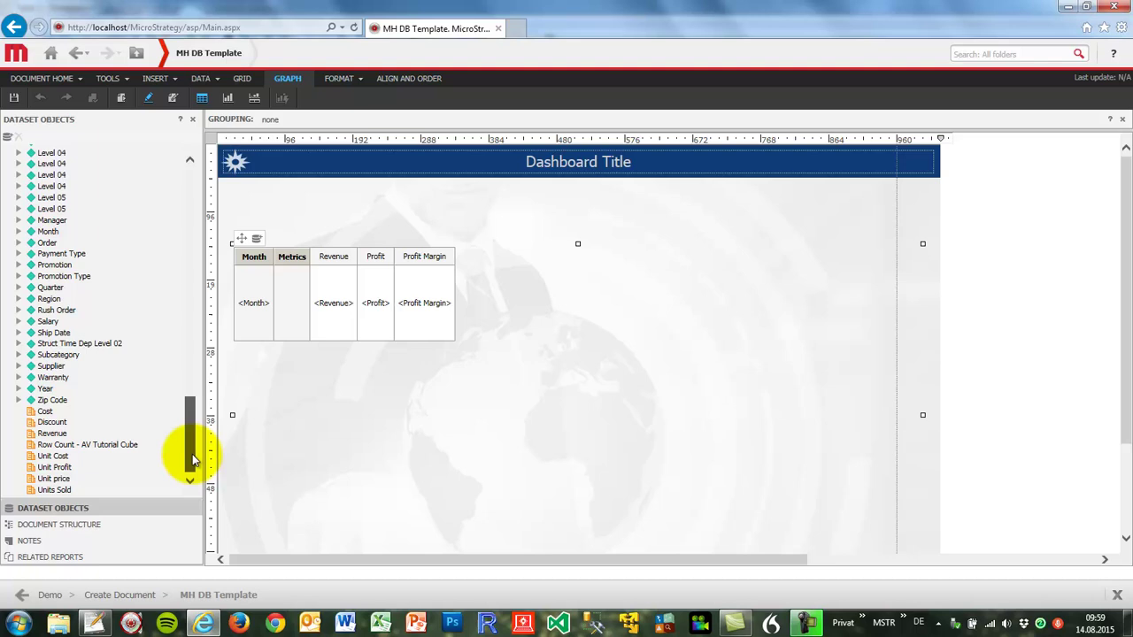
right_click(42, 412)
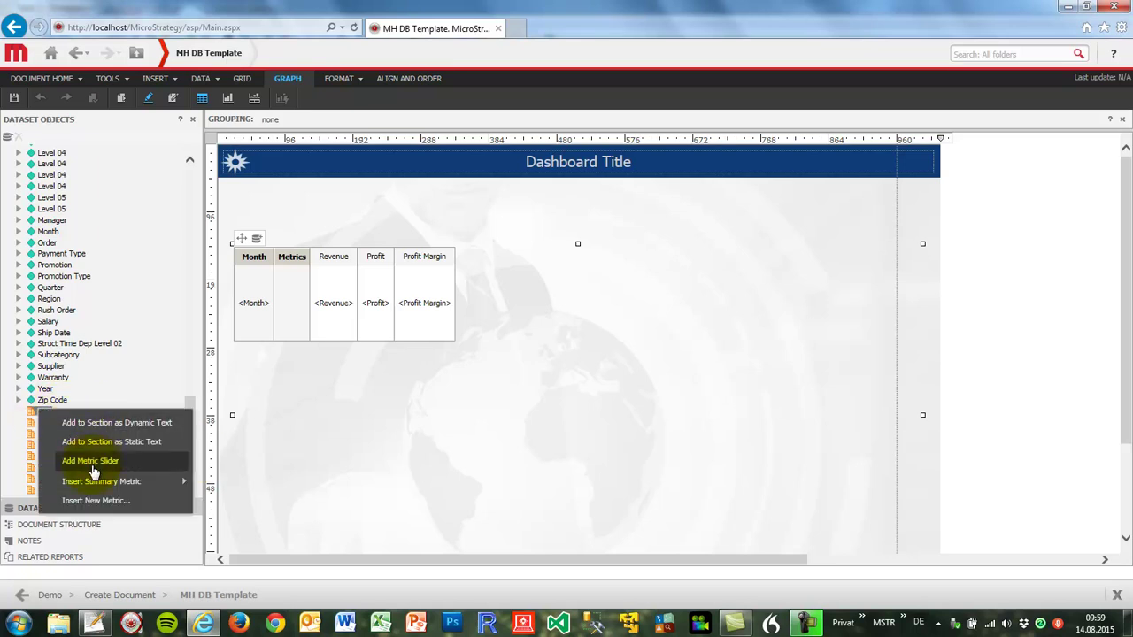
left_click(96, 500)
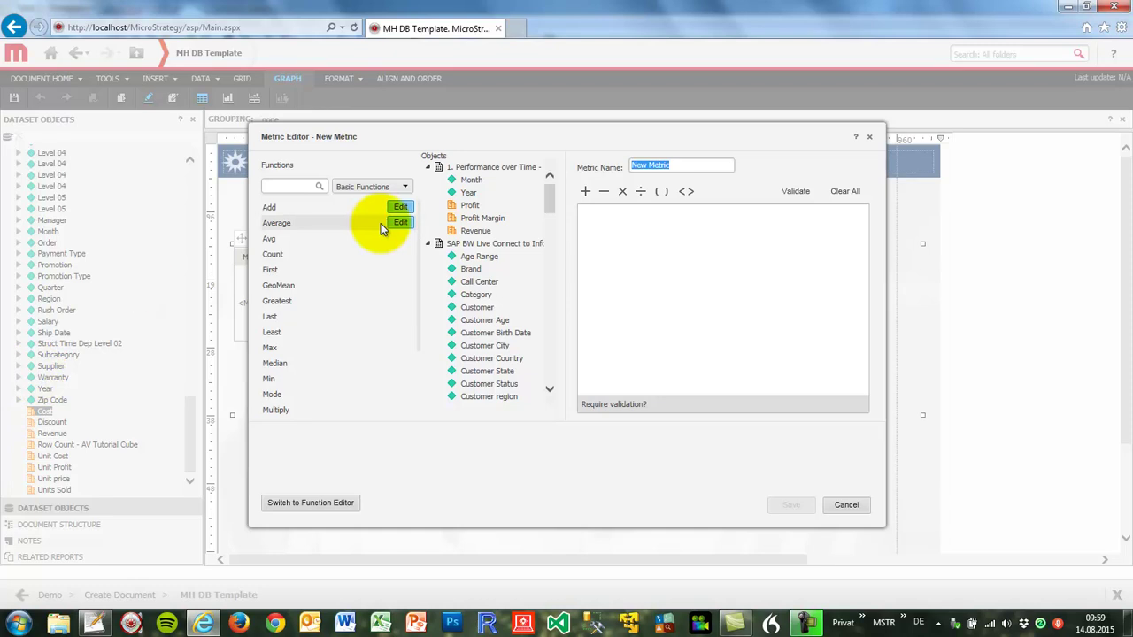
left_click_drag(548, 198, 555, 398)
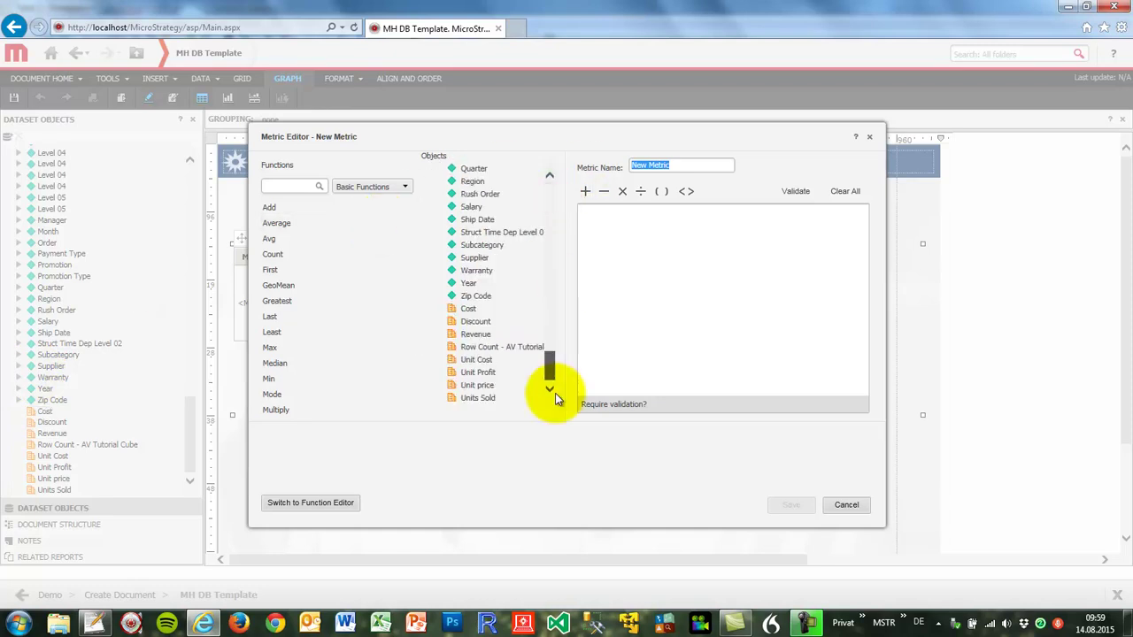
left_click(623, 323)
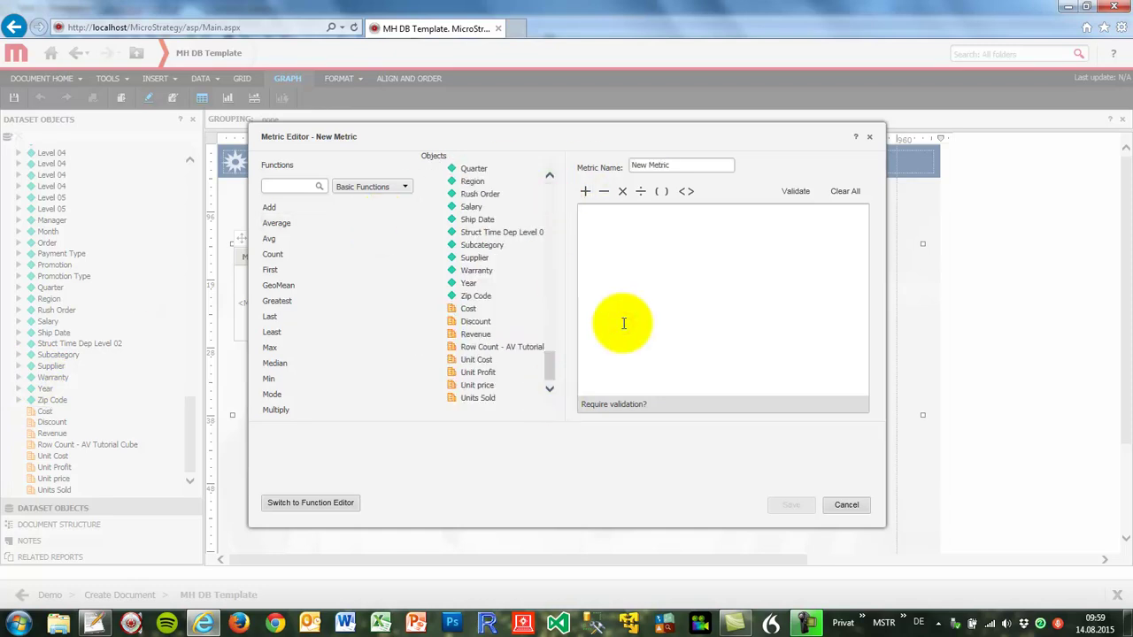
double_click(469, 334)
double_click(466, 309)
left_click(682, 165)
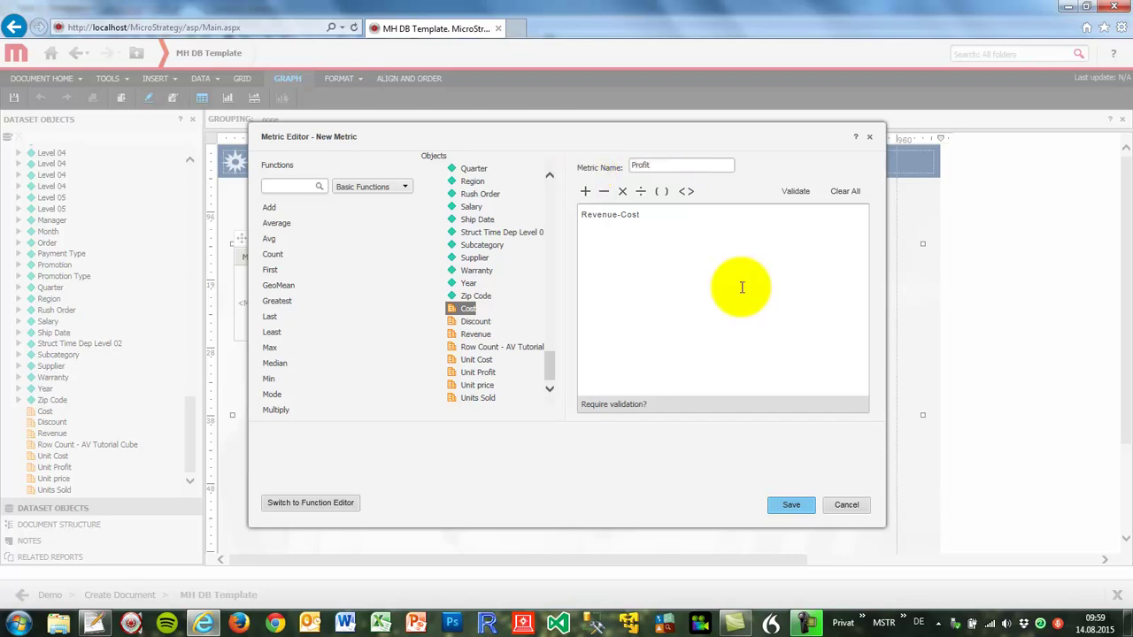
left_click(784, 501)
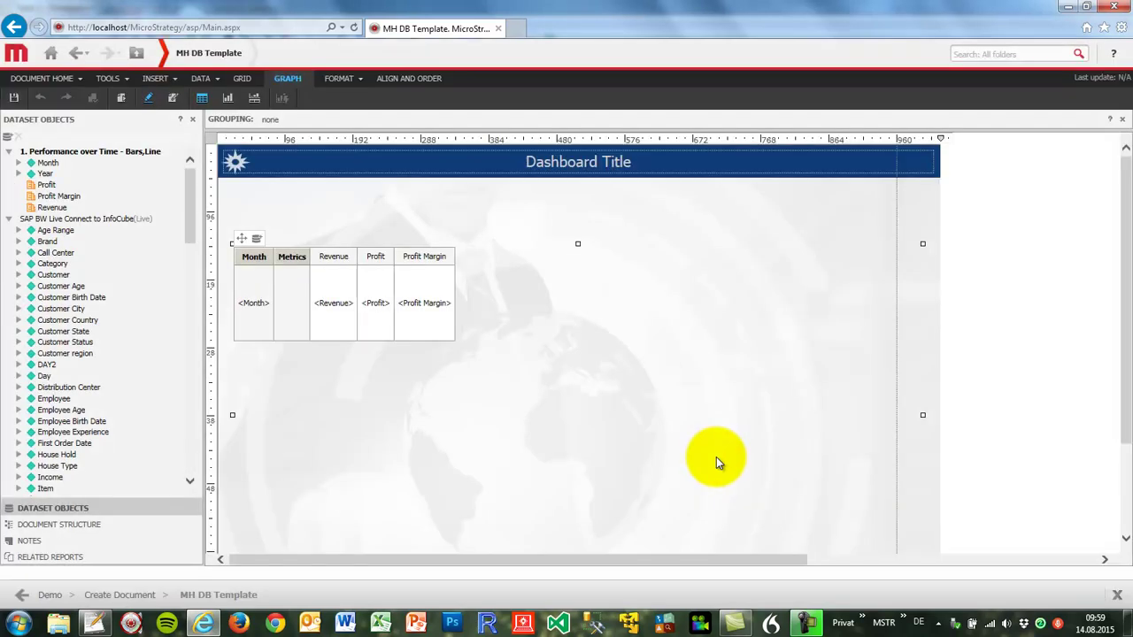
Create a metric named P/R in the SAP BW dataset with the formula (Revenue-Cost)/Revenue.
left_click_drag(189, 205, 182, 469)
left_click(44, 480)
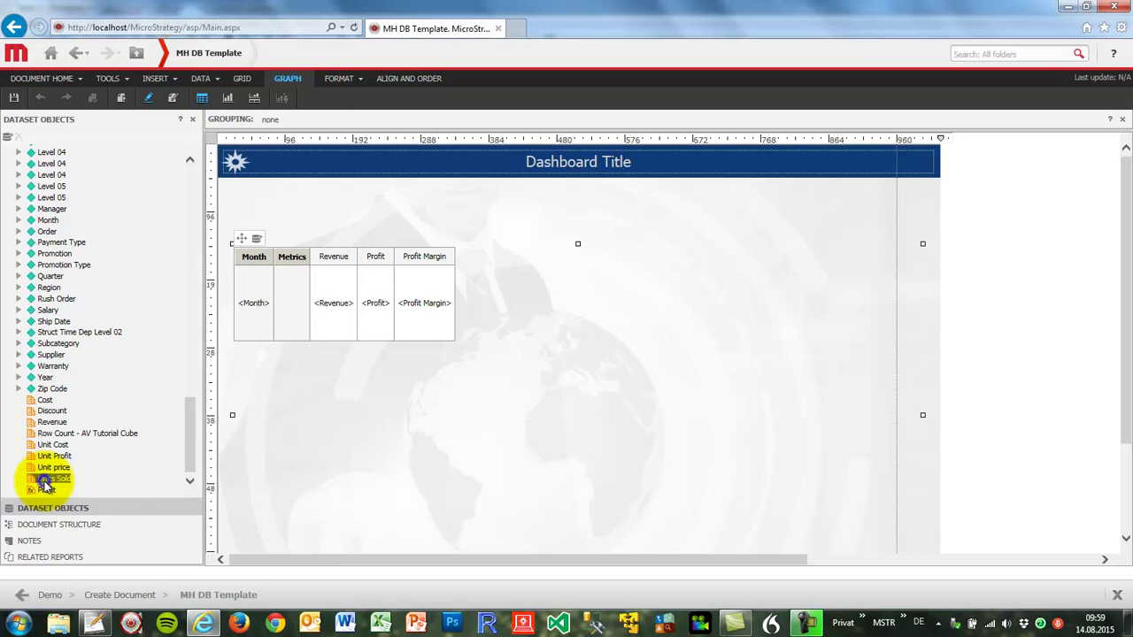
right_click(46, 482)
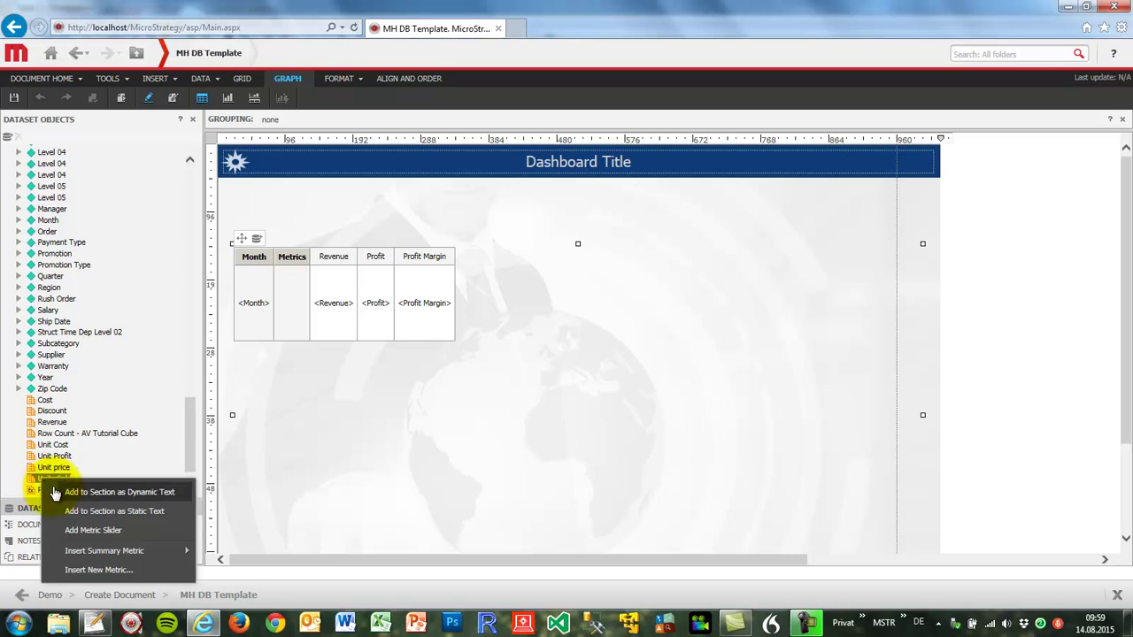
left_click(89, 570)
left_click(637, 286)
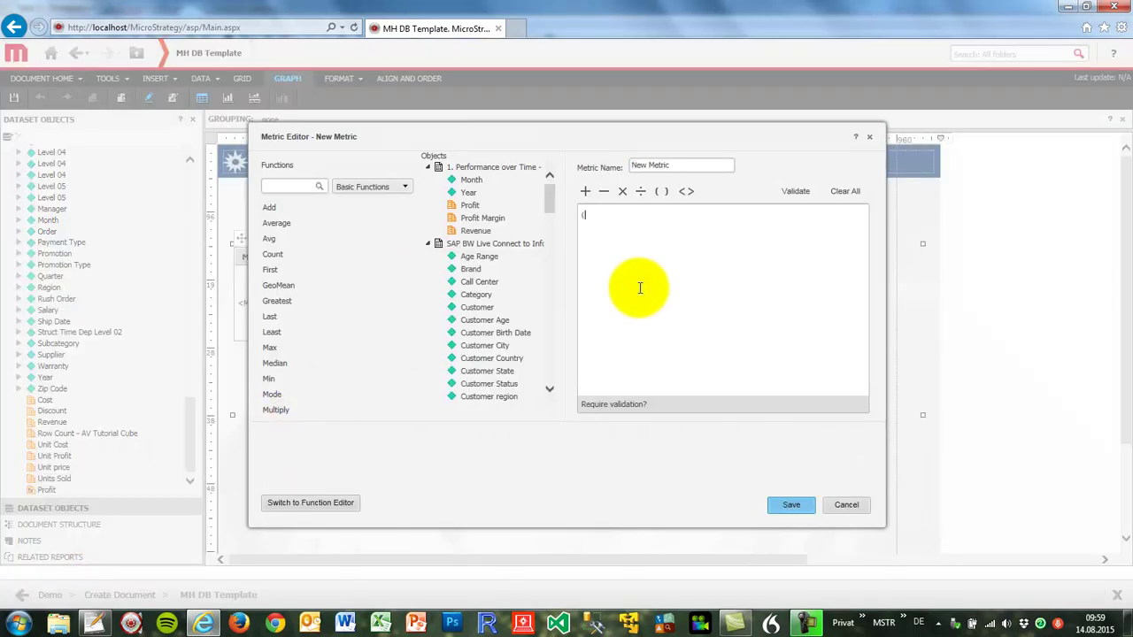
left_click_drag(549, 190, 549, 391)
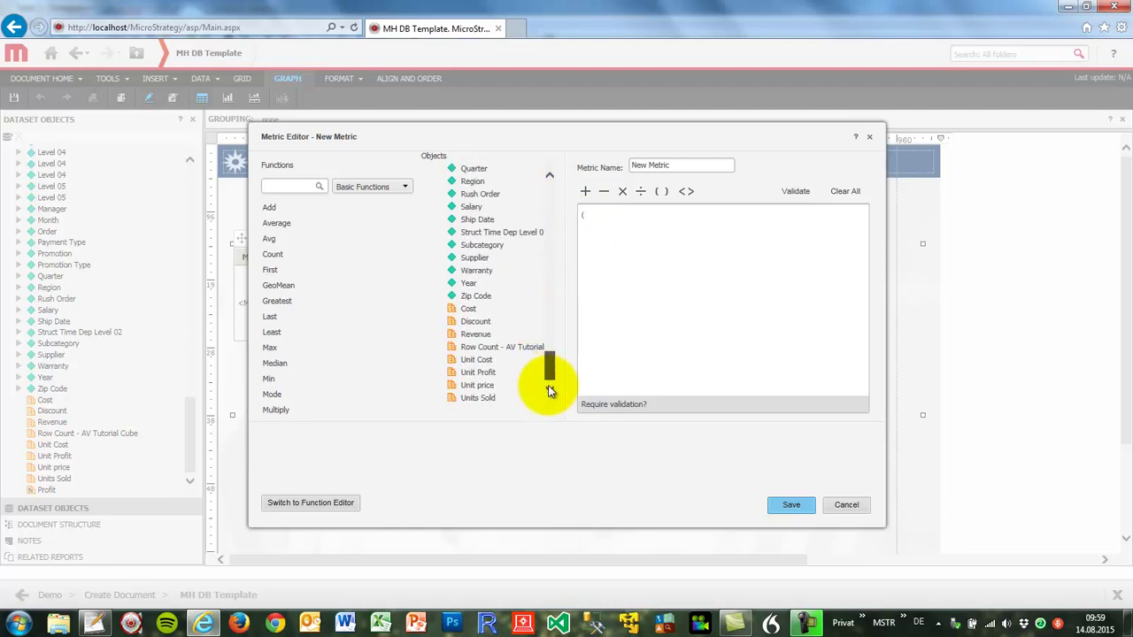
double_click(469, 335)
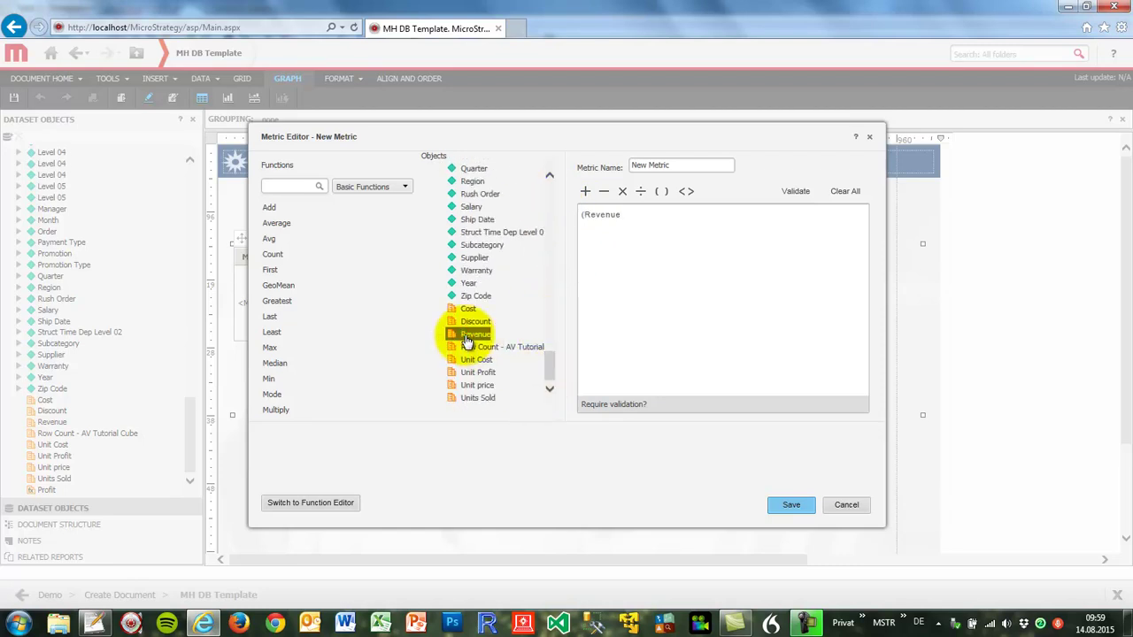
double_click(467, 309)
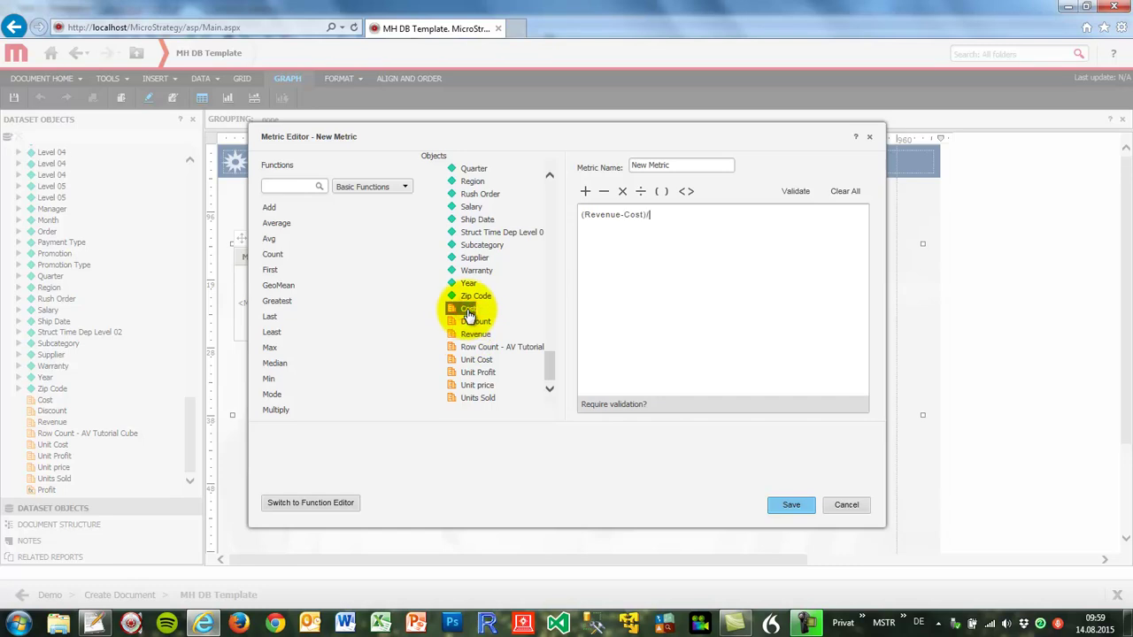
left_click(462, 337)
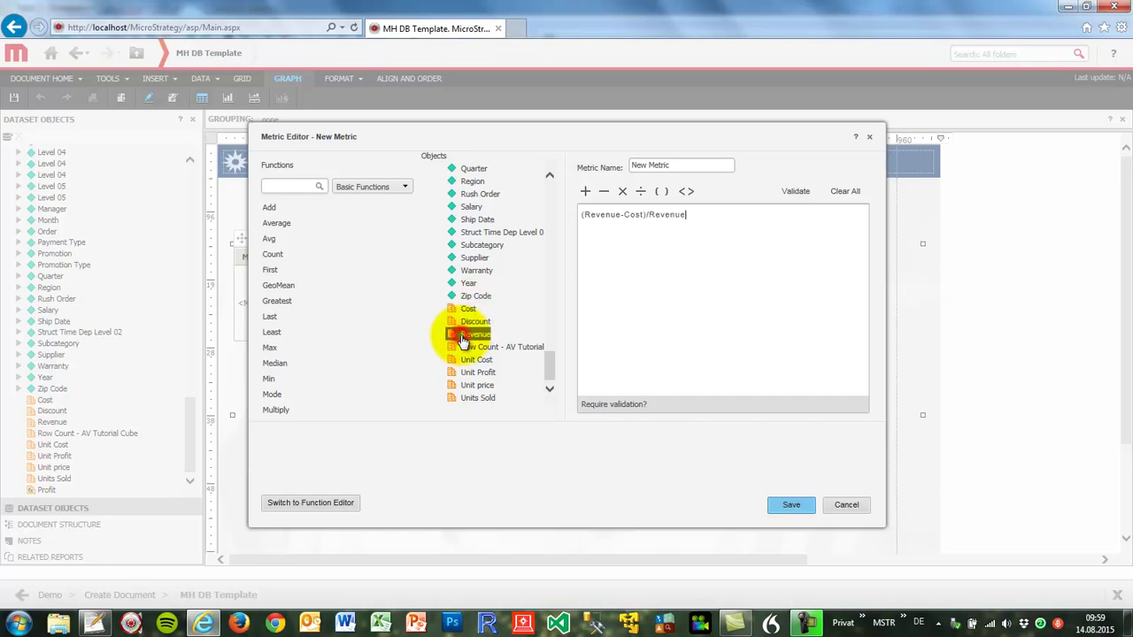
triple_click(687, 165)
type("F/R")
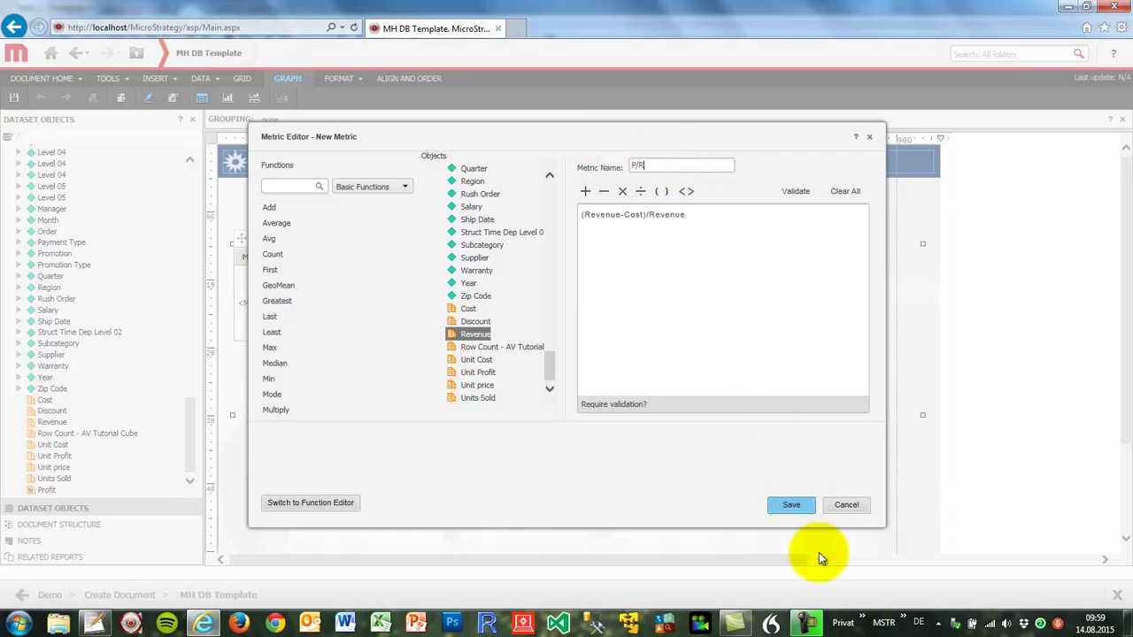
left_click(785, 508)
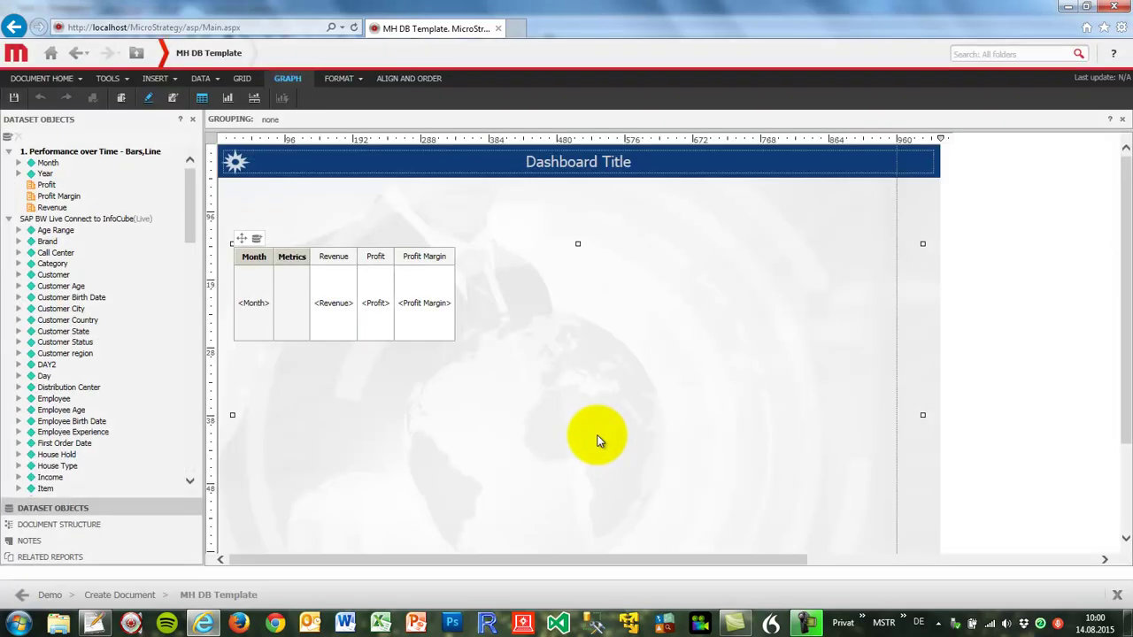
Set the grid's data source to SAP BW Live Connect to InfoCube in its layout properties.
left_click_drag(190, 190, 190, 451)
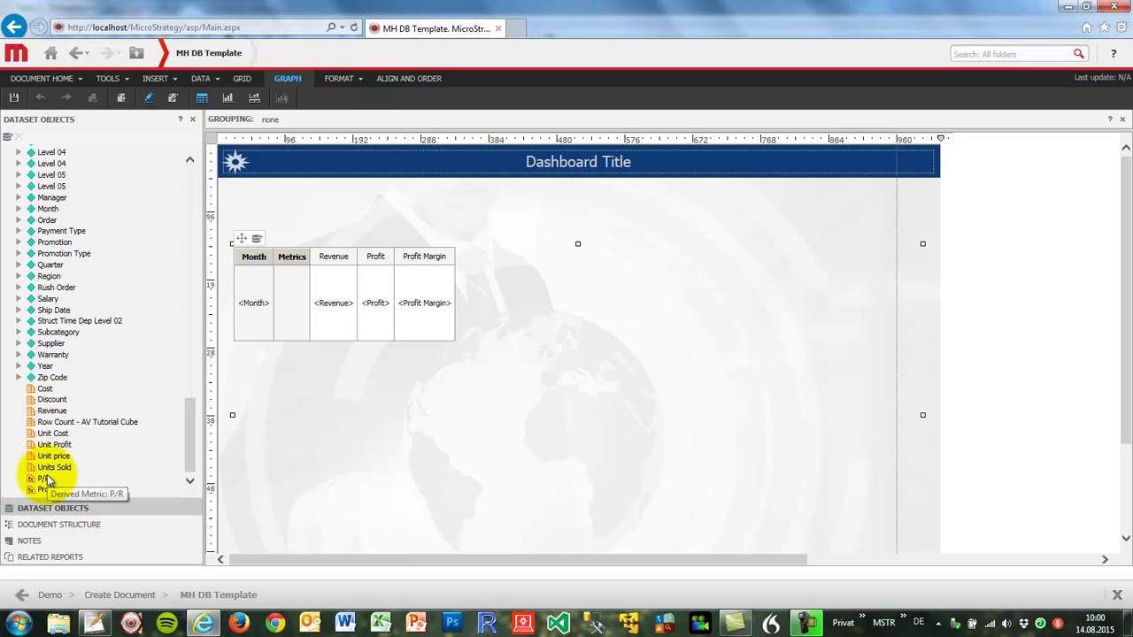
right_click(241, 244)
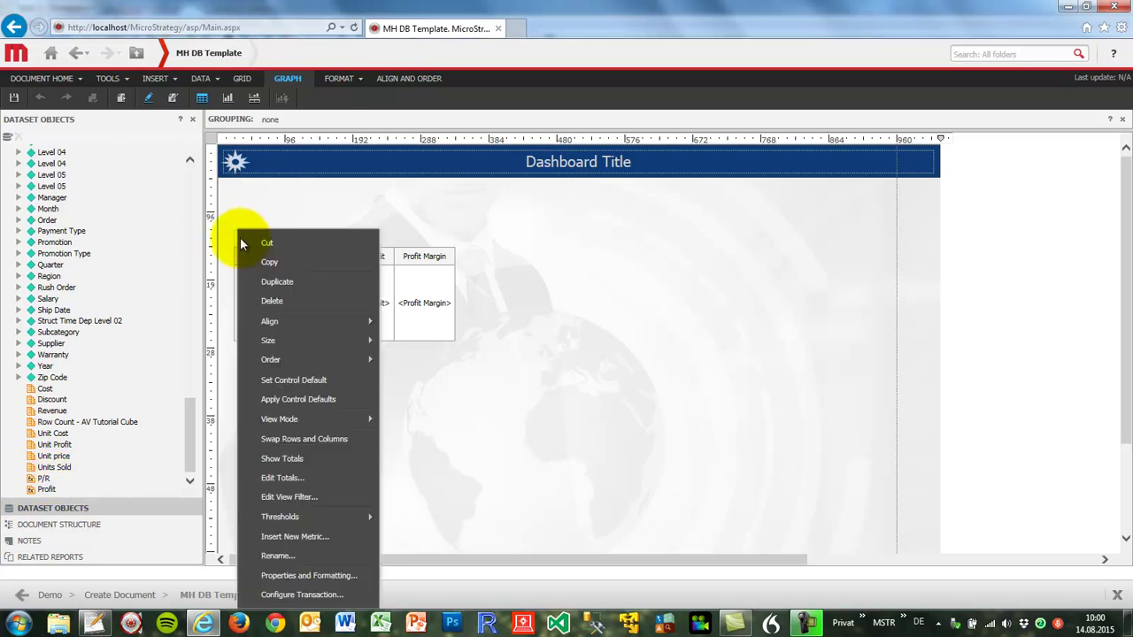
left_click(270, 575)
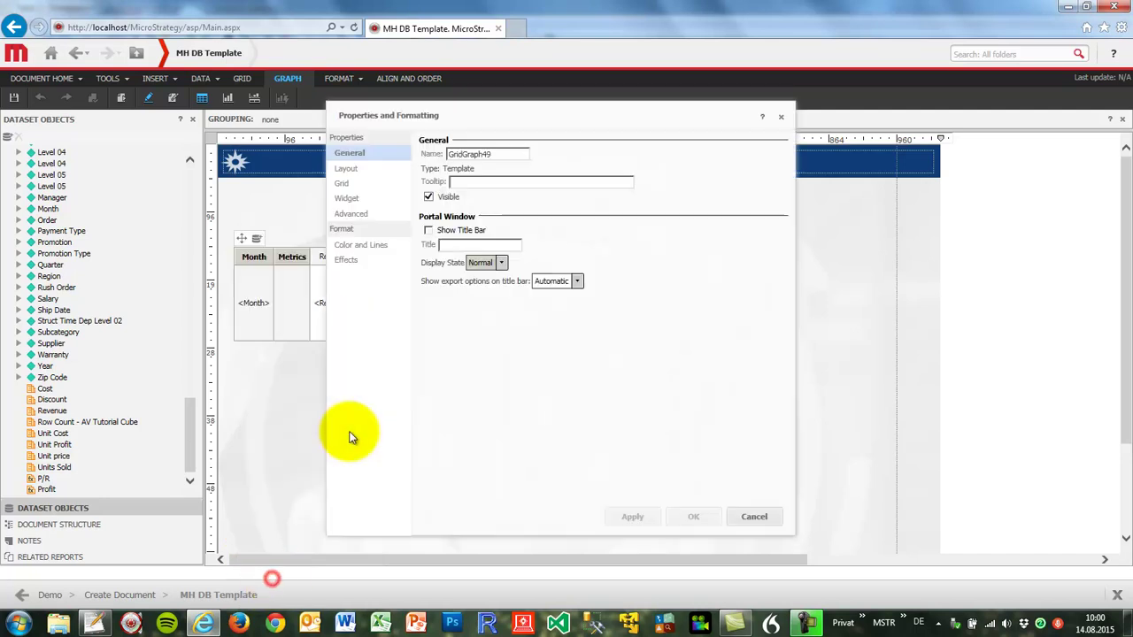
left_click(345, 168)
left_click(584, 296)
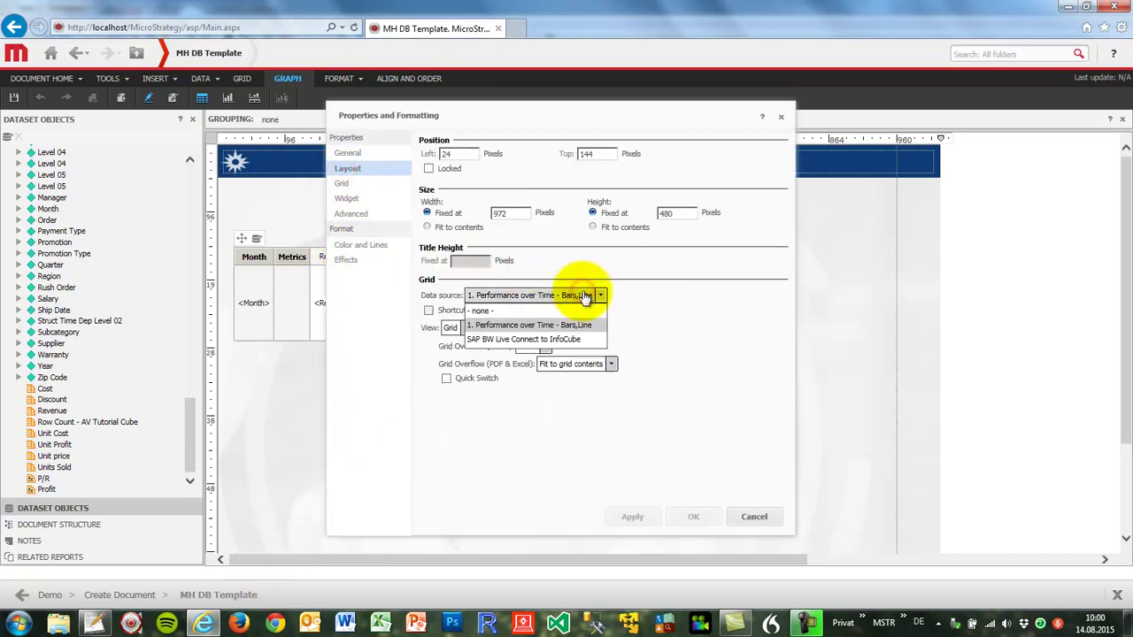
left_click(528, 340)
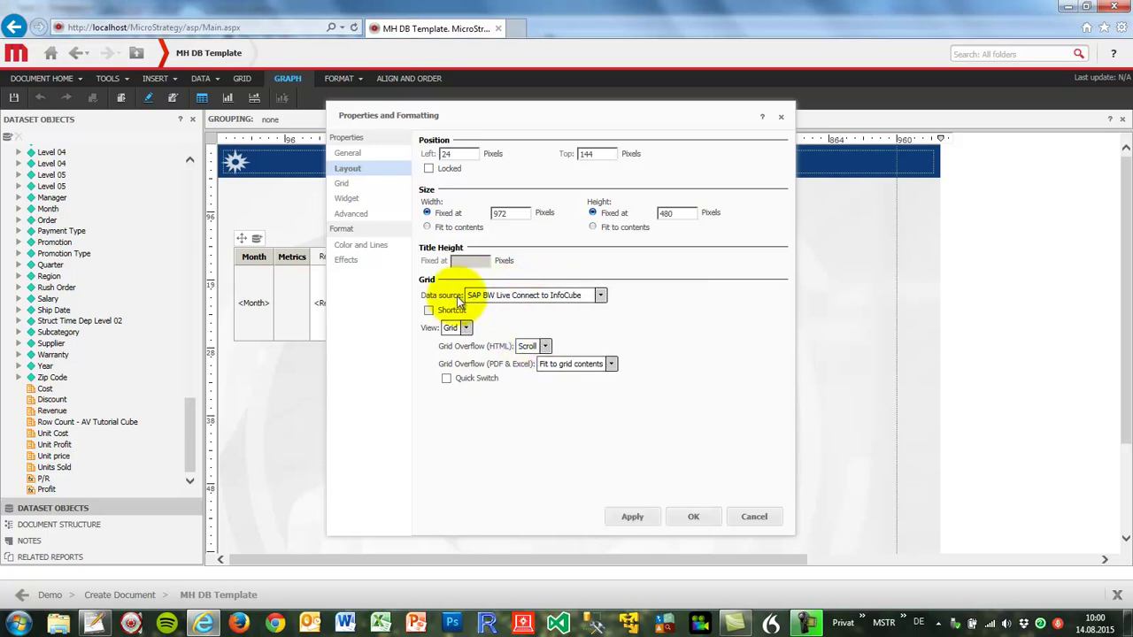
left_click(692, 518)
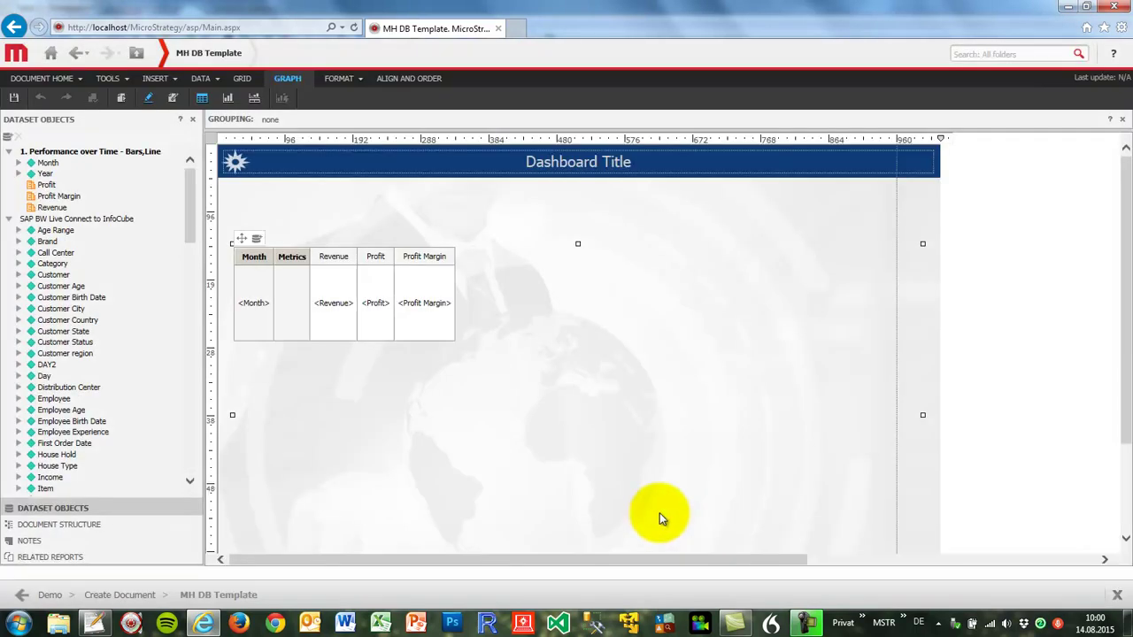
left_click(75, 153)
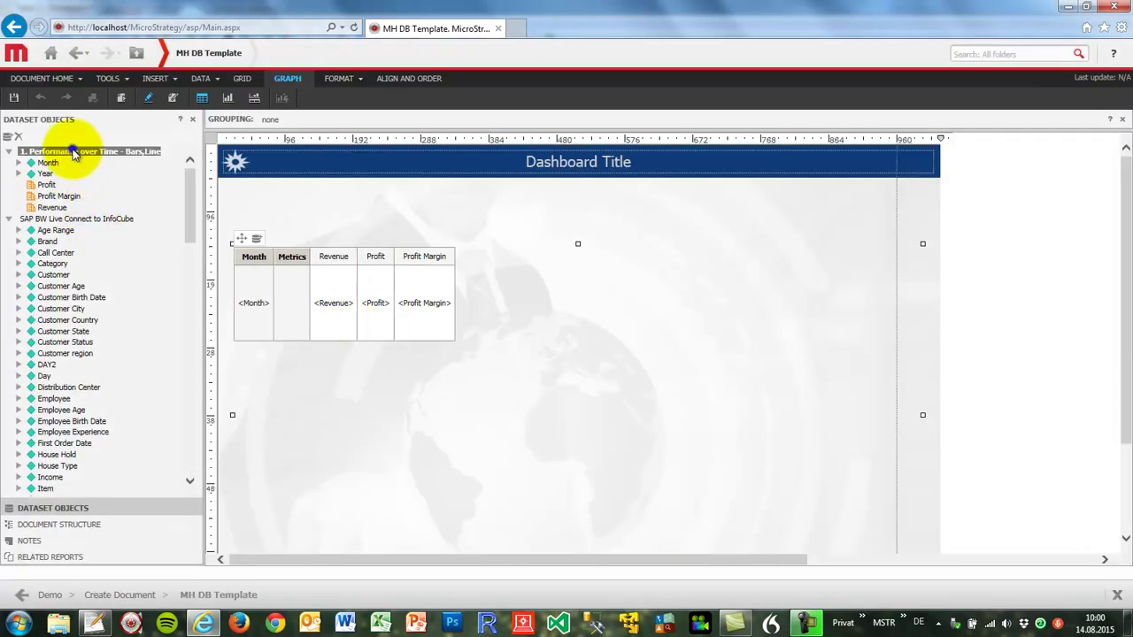
right_click(75, 154)
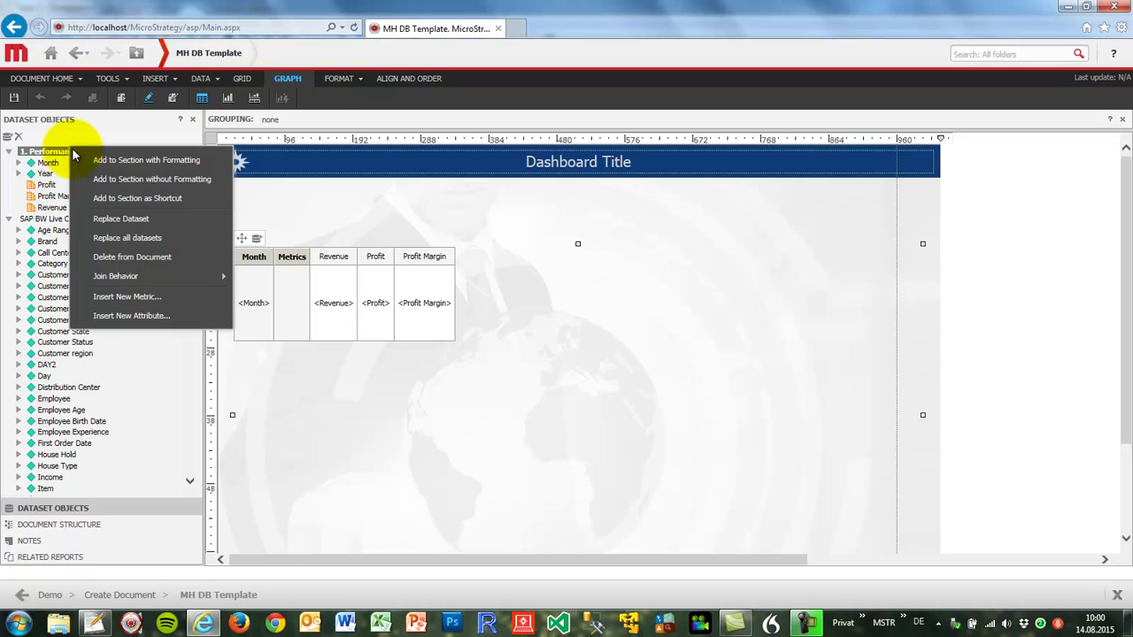
left_click(54, 151)
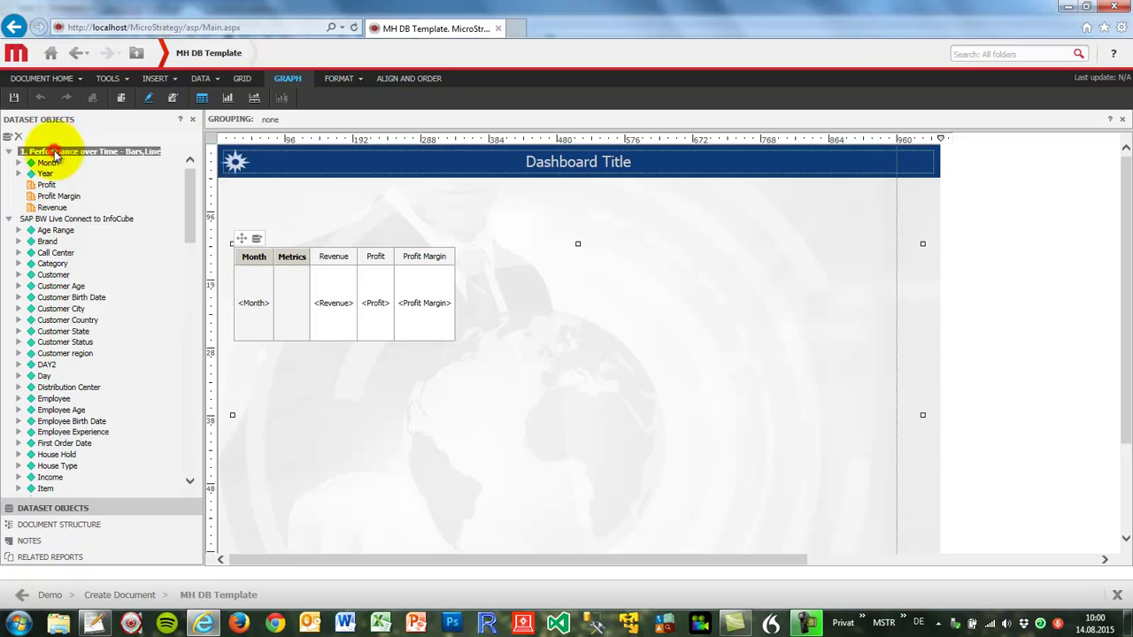
Replace the grid's Month attribute with Month from the SAP BW Live Connect to InfoCube dataset.
right_click(248, 260)
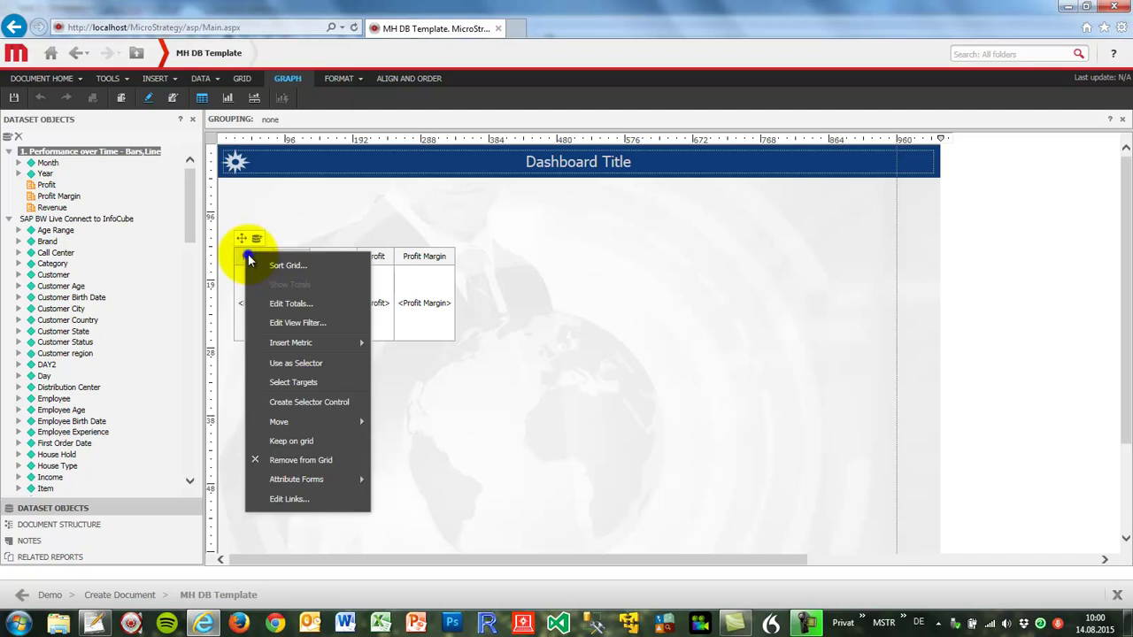
left_click(290, 460)
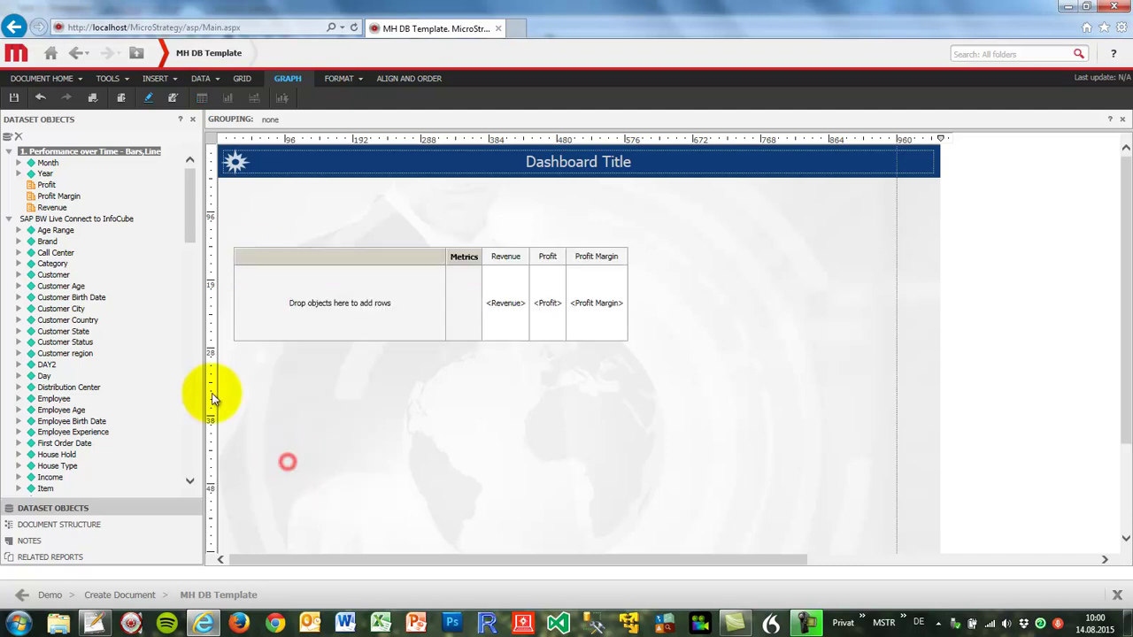
left_click_drag(190, 207, 189, 435)
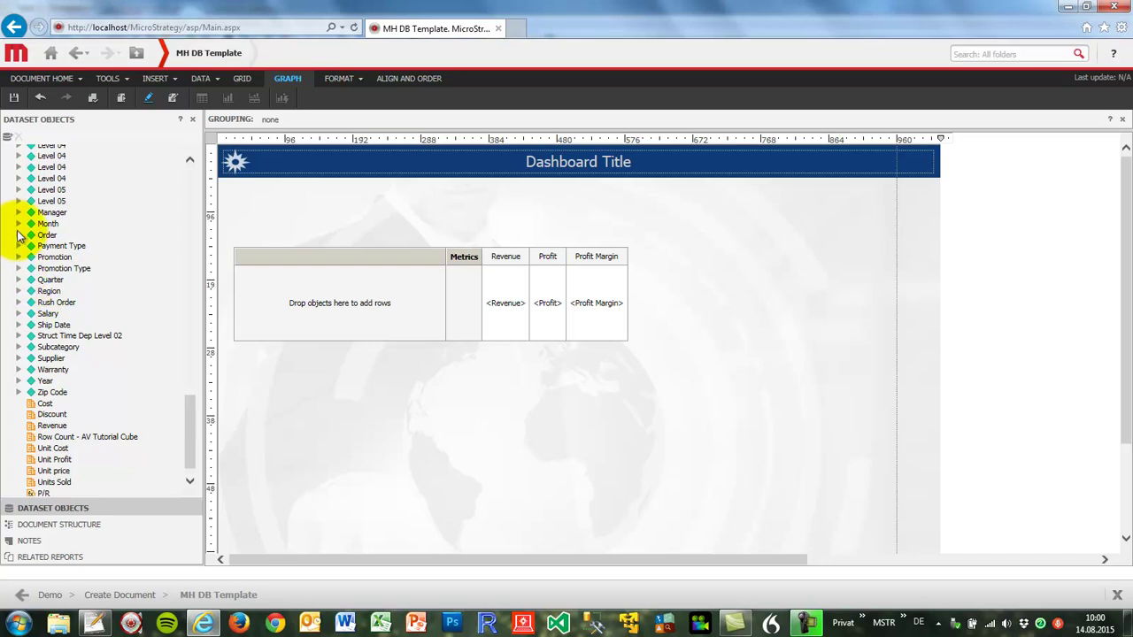
left_click_drag(43, 225, 261, 284)
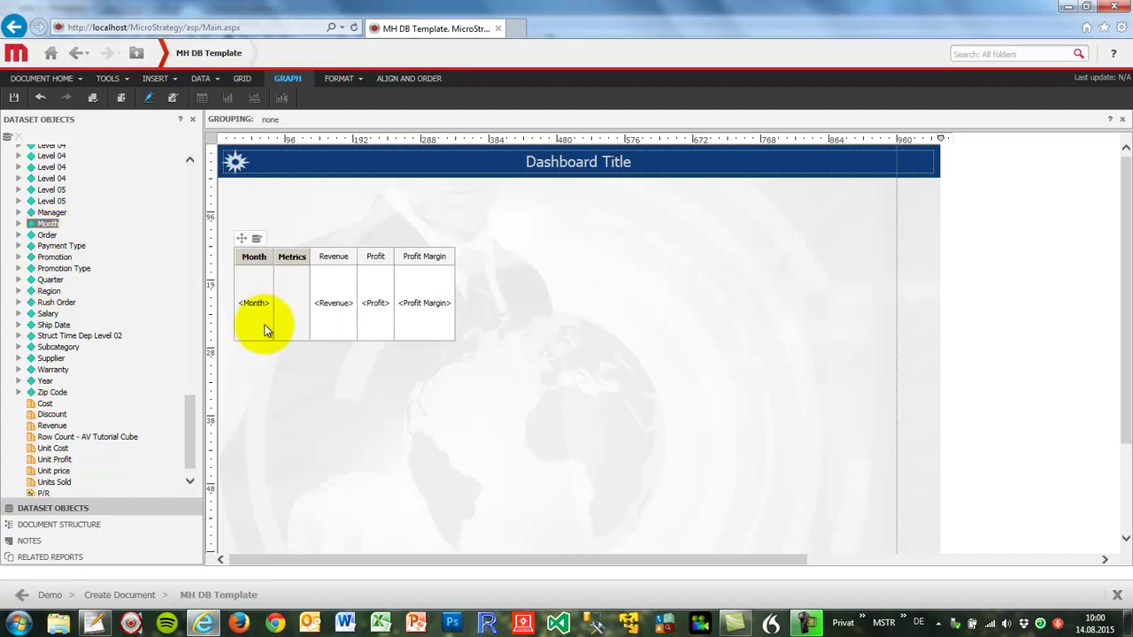
Remove the Revenue, Profit and Profit Margin metrics from the grid.
right_click(332, 256)
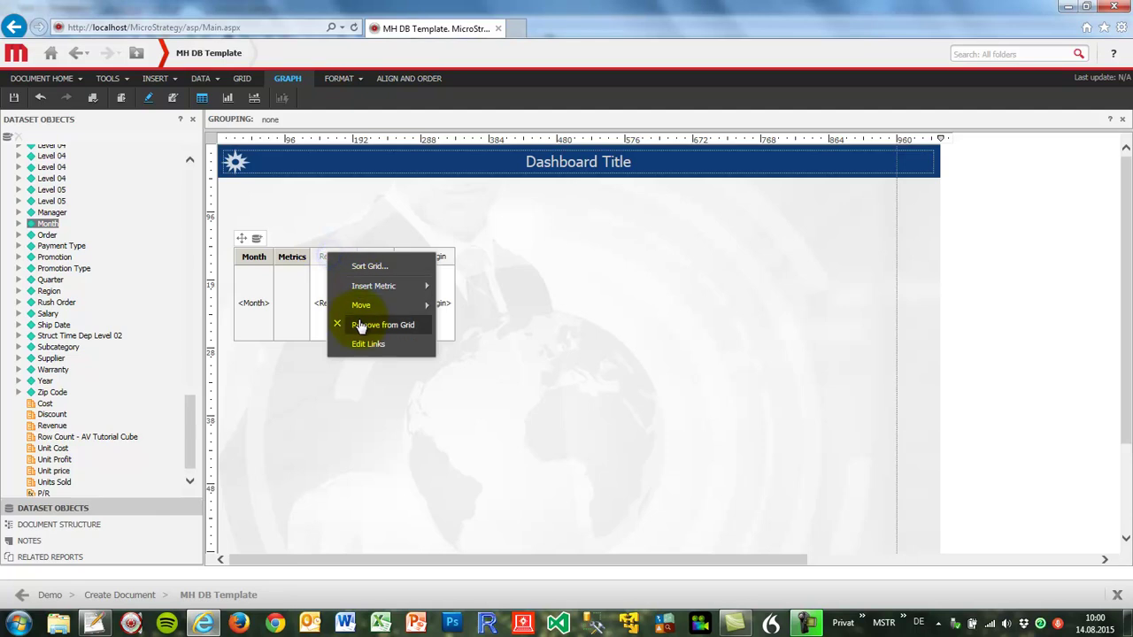
left_click(358, 320)
right_click(324, 256)
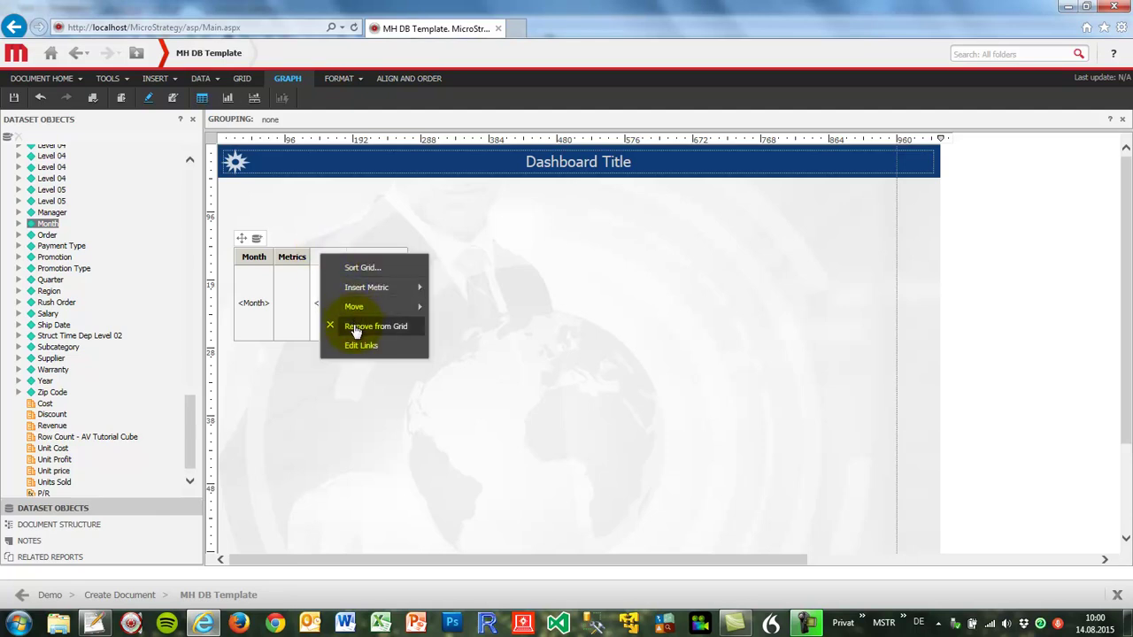
left_click(355, 328)
right_click(329, 257)
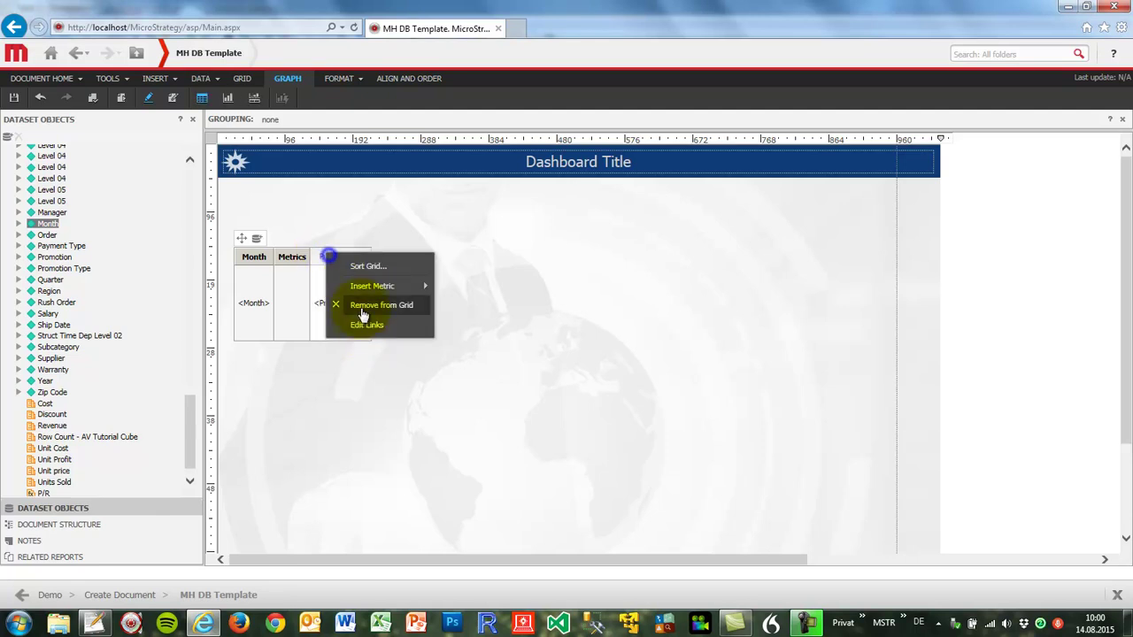
left_click(358, 307)
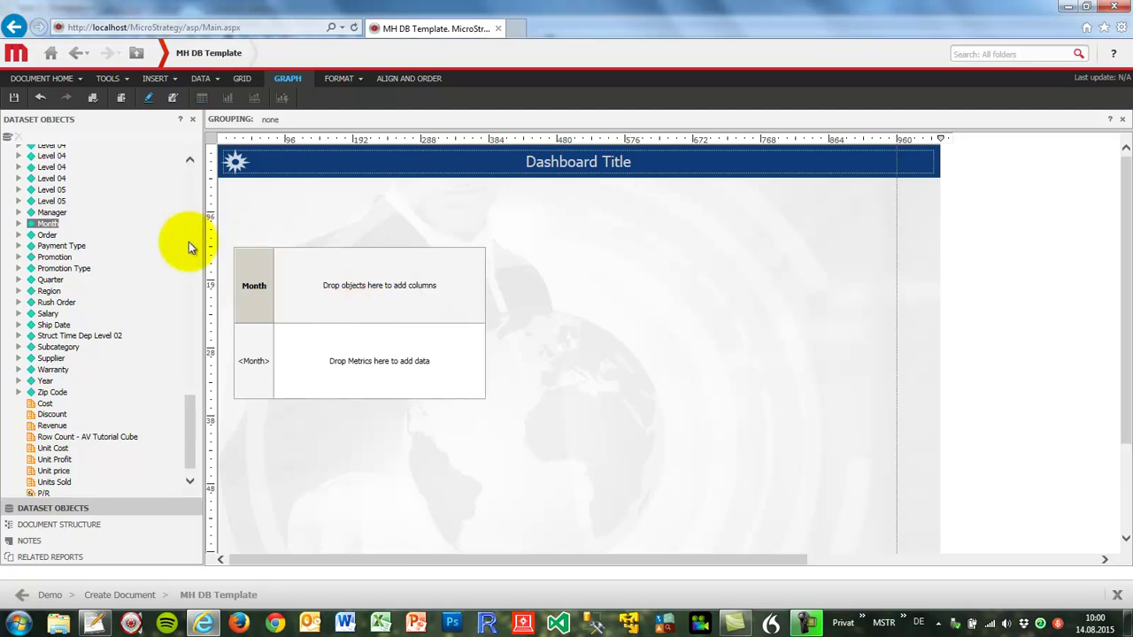
Add Revenue, Profit and P/R from the SAP BW dataset to the grid's metrics, in that order.
scroll(185, 437, "down", 1)
left_click_drag(51, 411, 354, 325)
left_click_drag(44, 489, 345, 327)
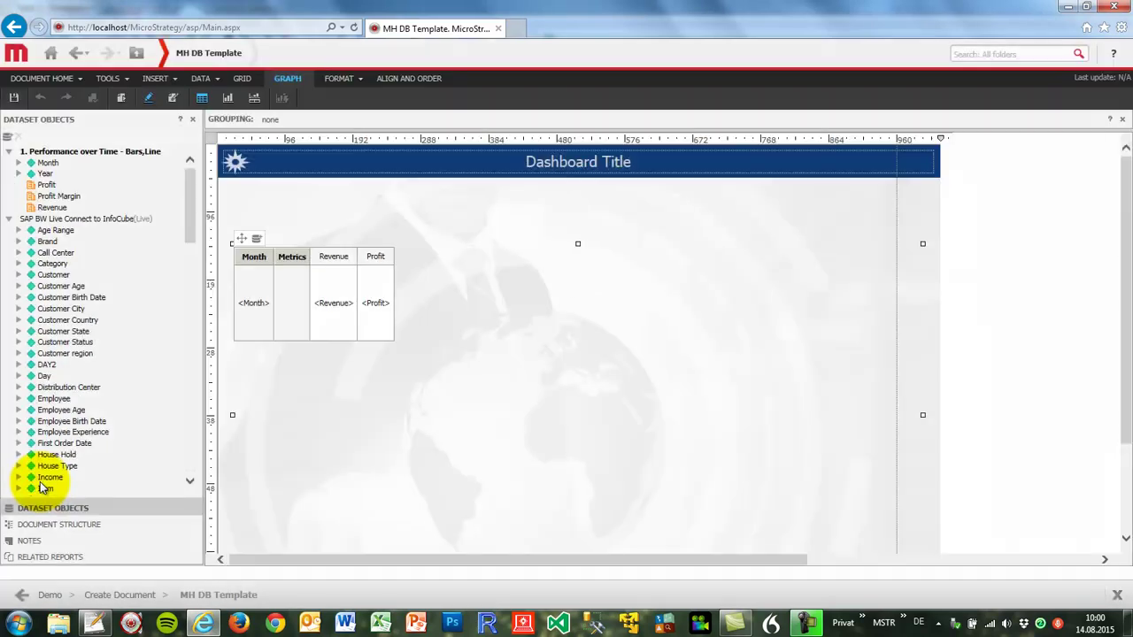
left_click_drag(190, 205, 190, 455)
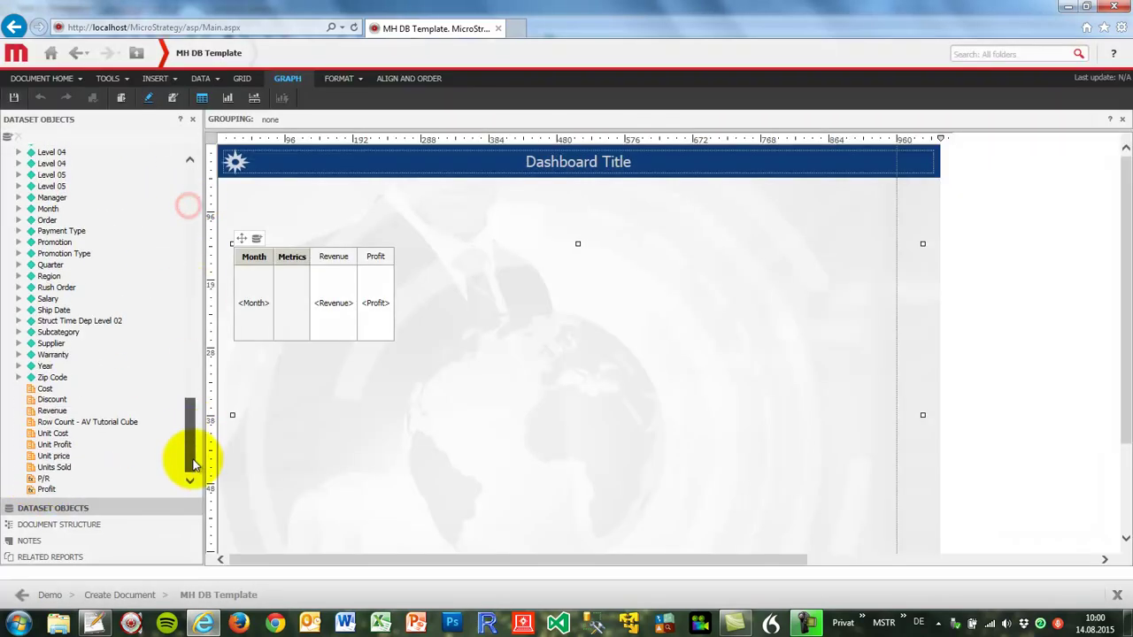
left_click_drag(42, 482, 361, 309)
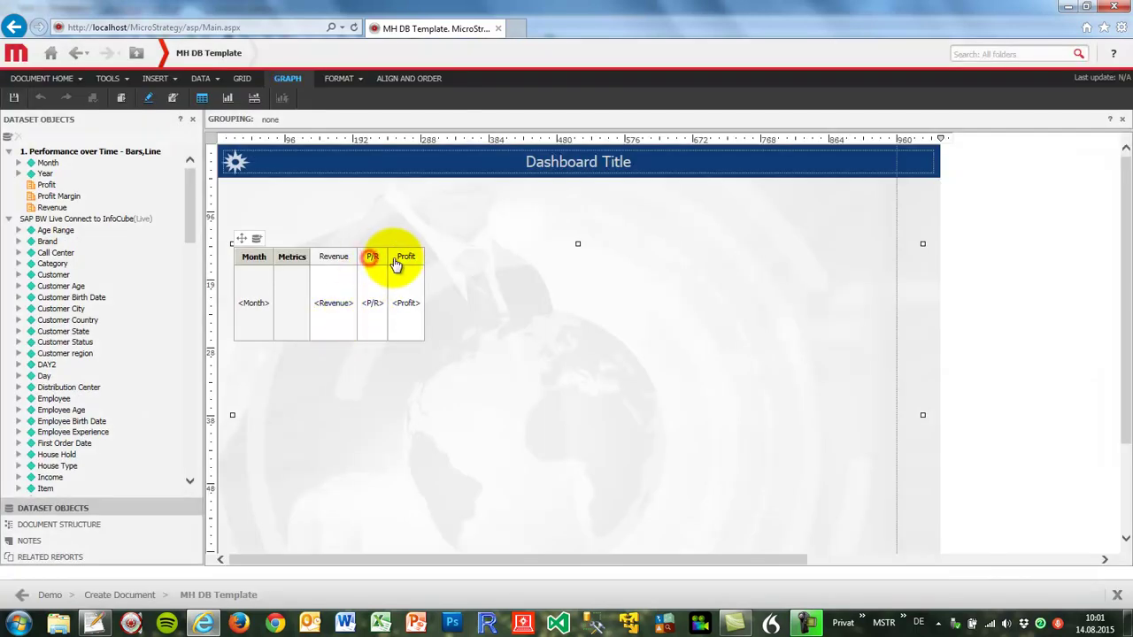
left_click_drag(422, 270, 414, 302)
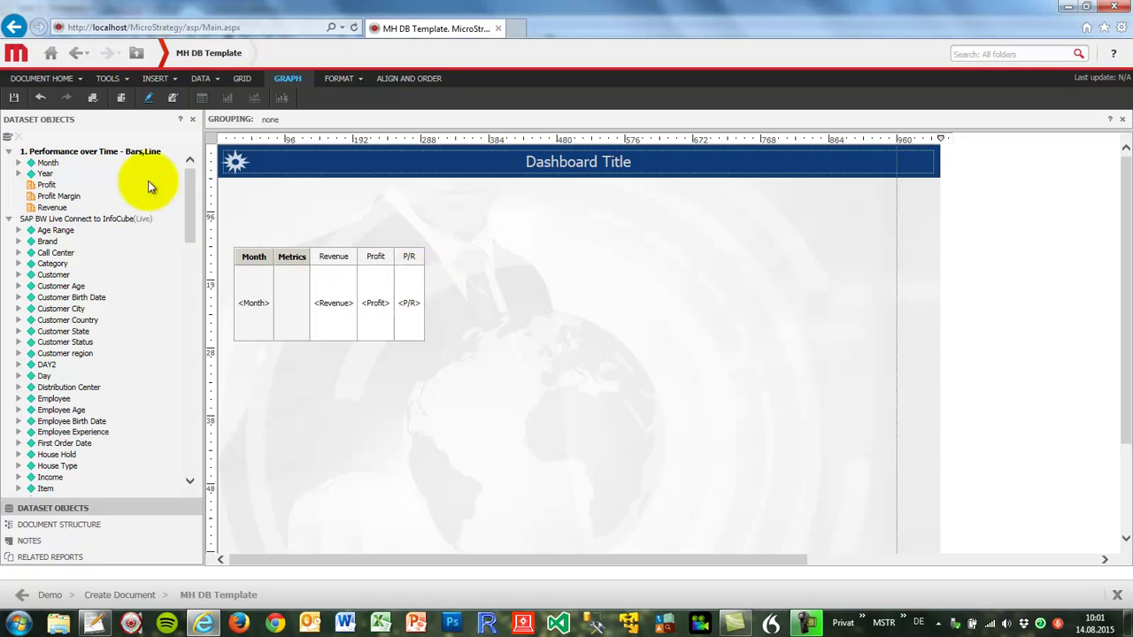
Delete the dataset 1. Performance over Time - Bars,Line from the document.
right_click(76, 152)
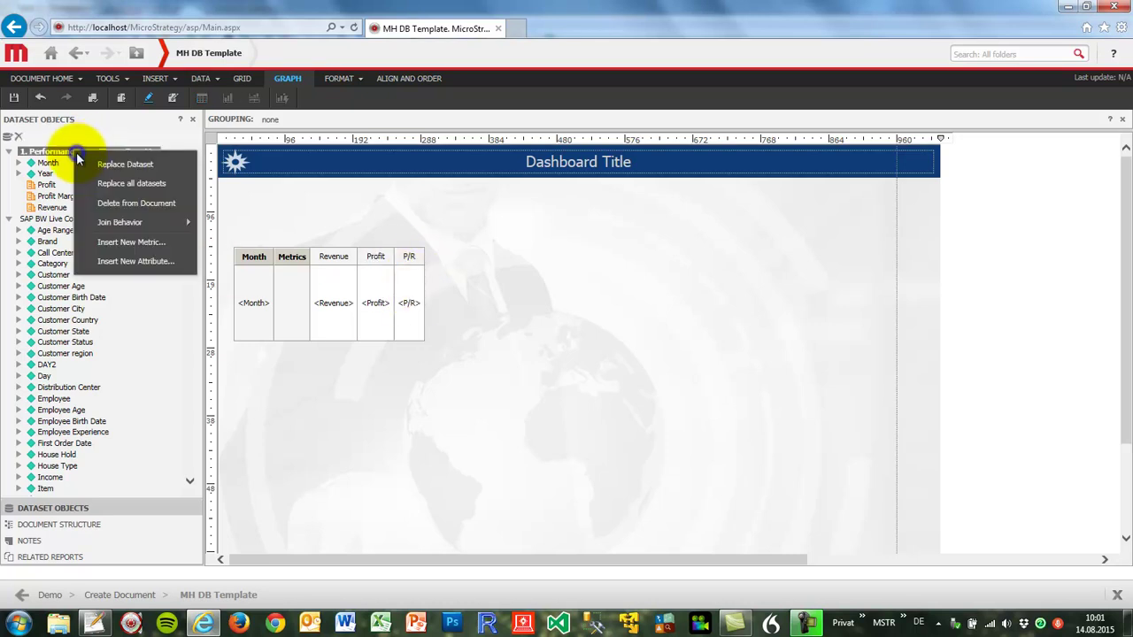
left_click(114, 205)
left_click(605, 362)
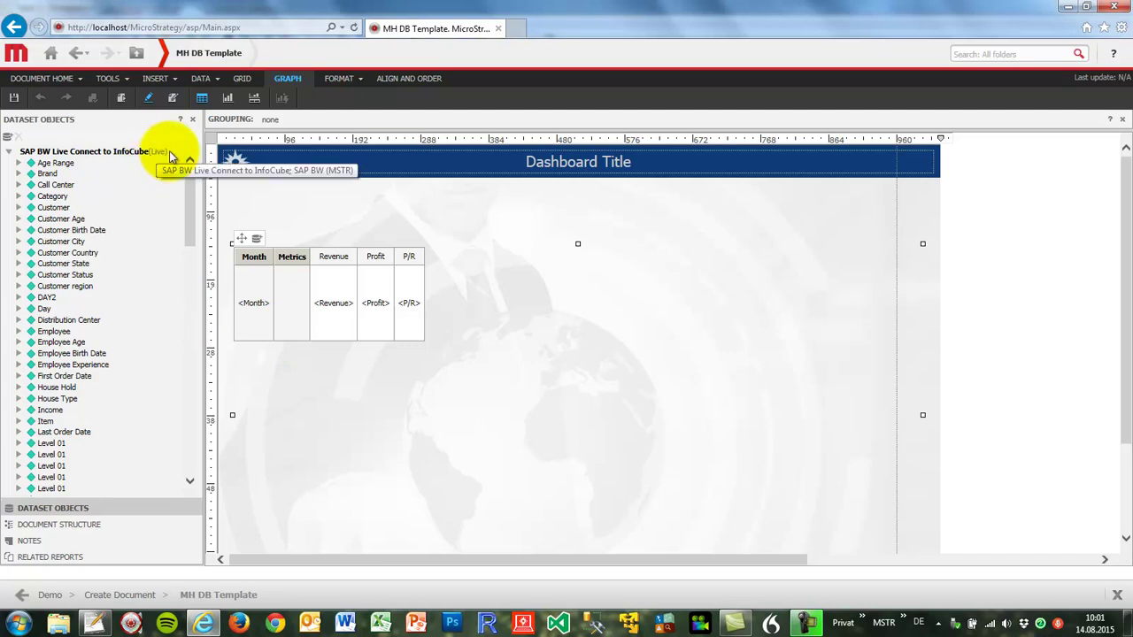
Switch the grid to Graph View and run the dashboard to check the graph.
right_click(239, 244)
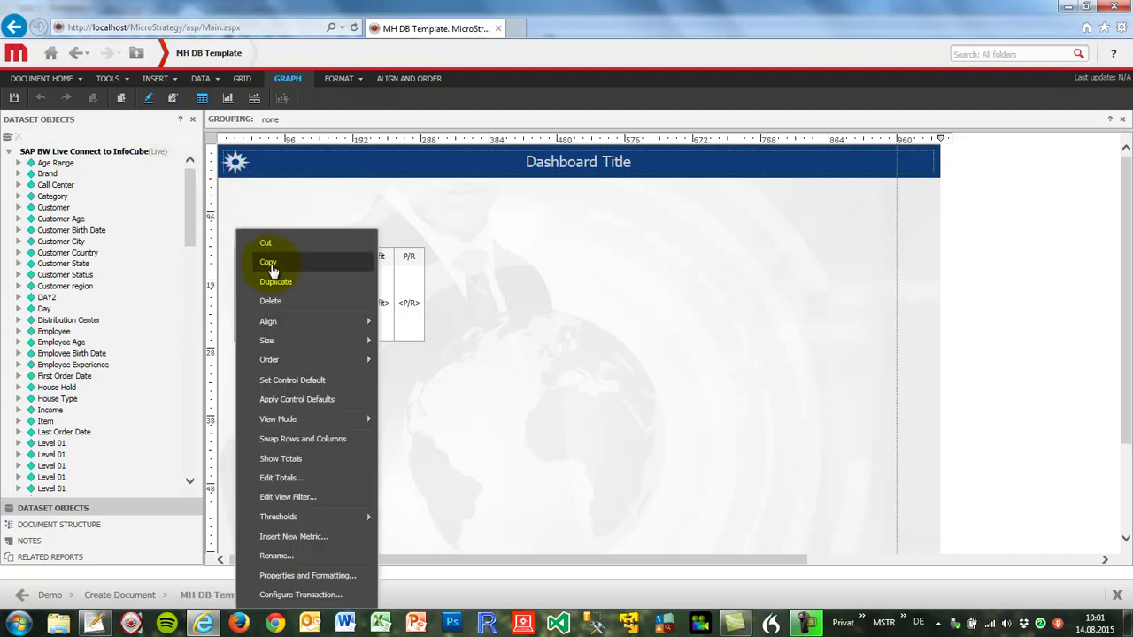
mouse_move(292, 419)
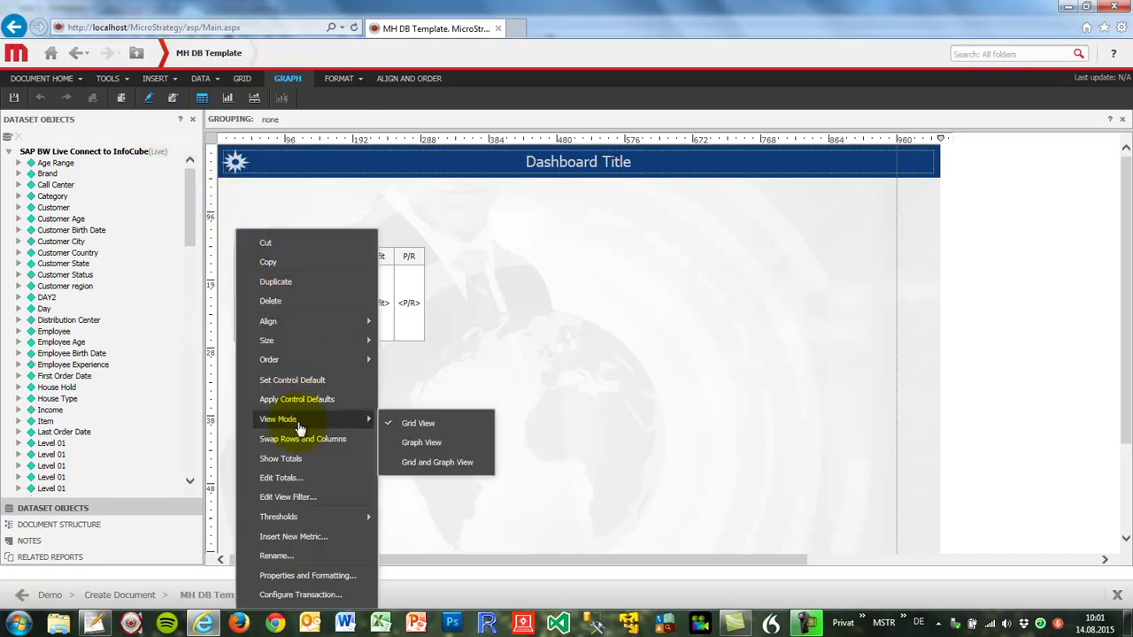
left_click(421, 444)
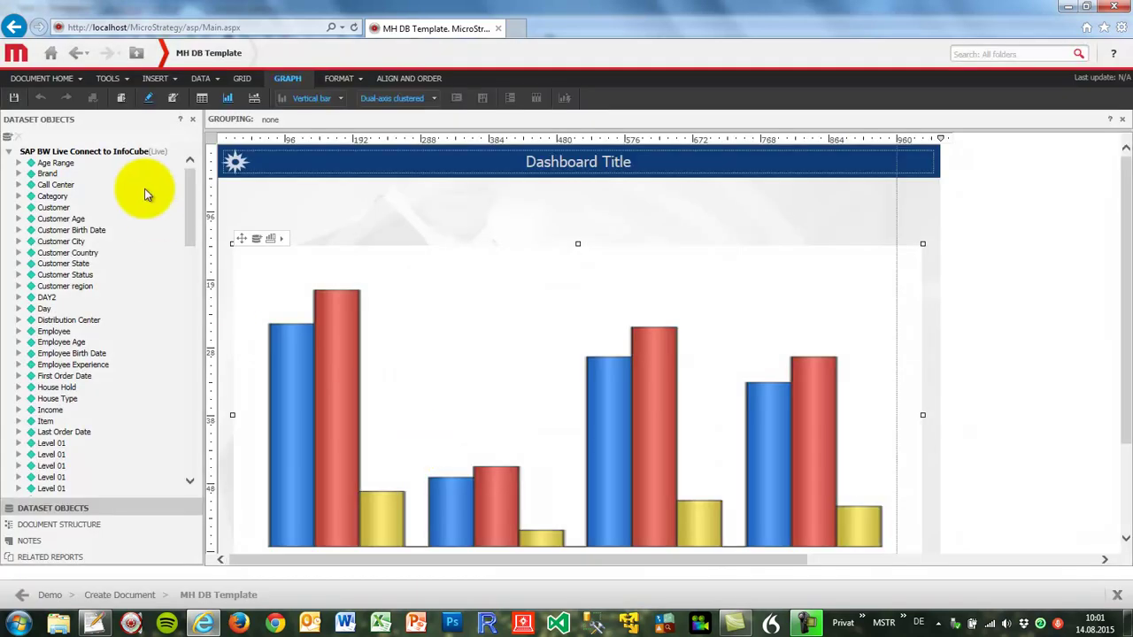
left_click(122, 103)
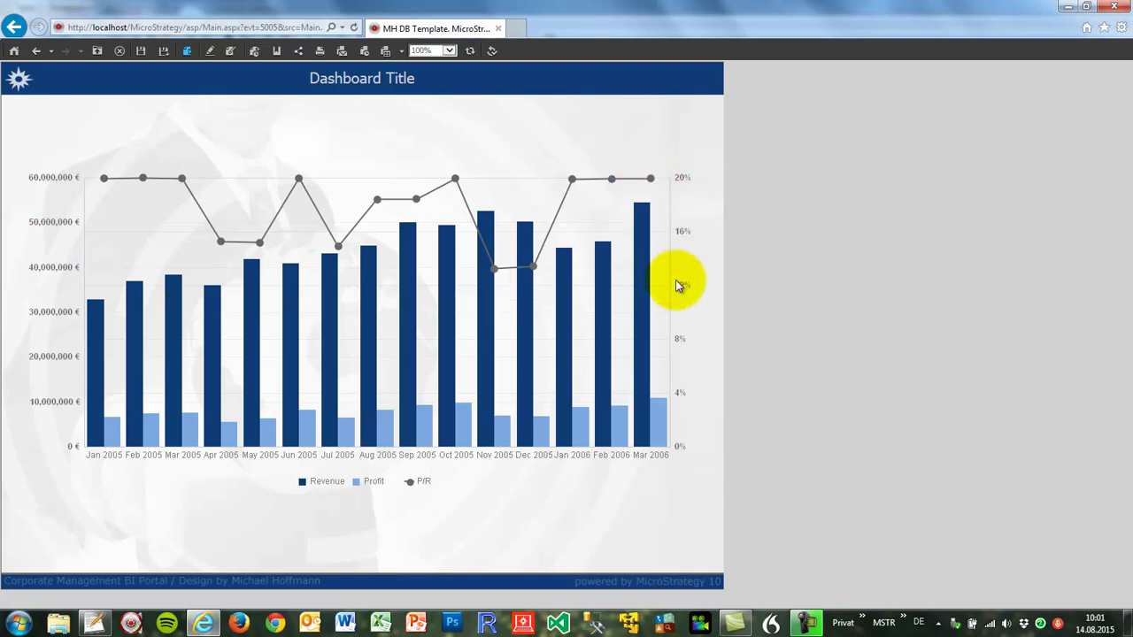
Return to design mode and add a Category element selector in the empty area above the graph.
left_click(211, 51)
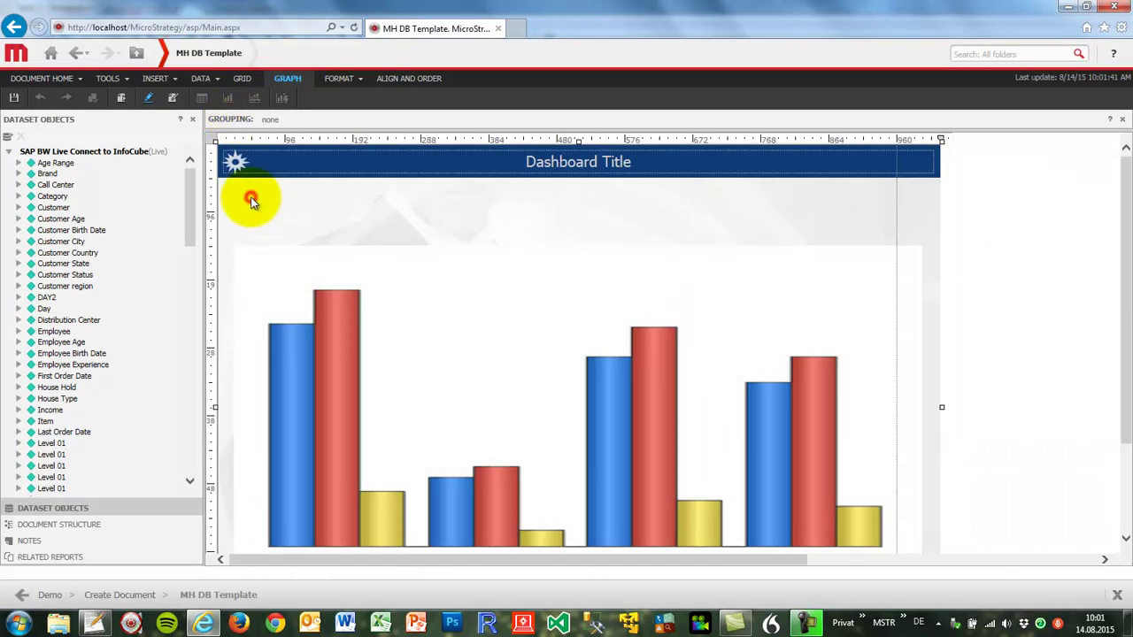
right_click(53, 203)
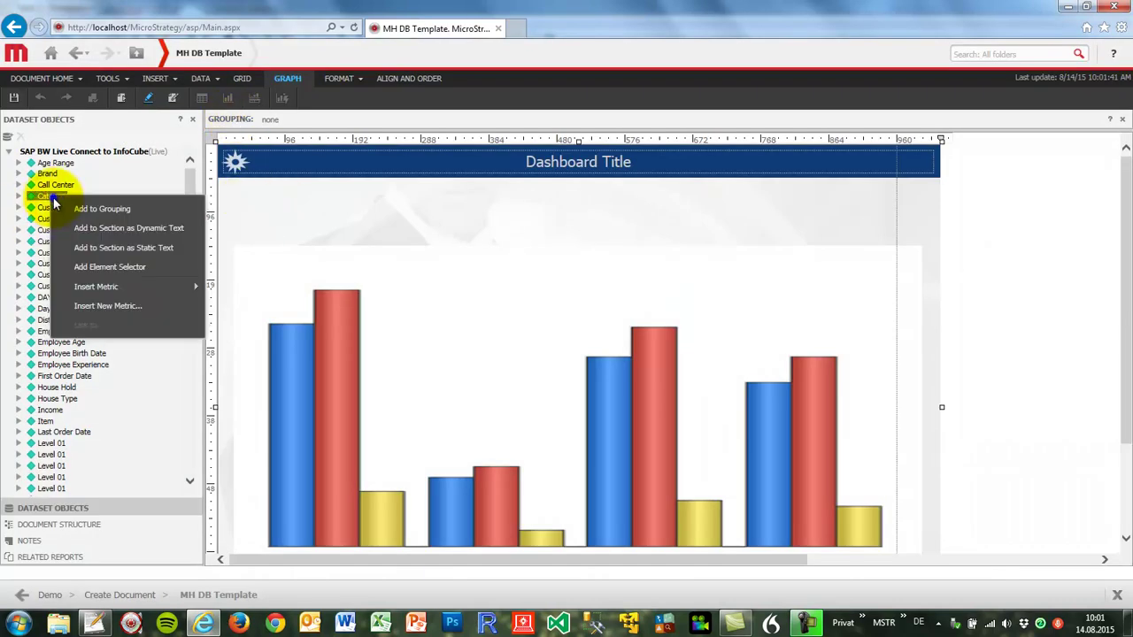
left_click(78, 269)
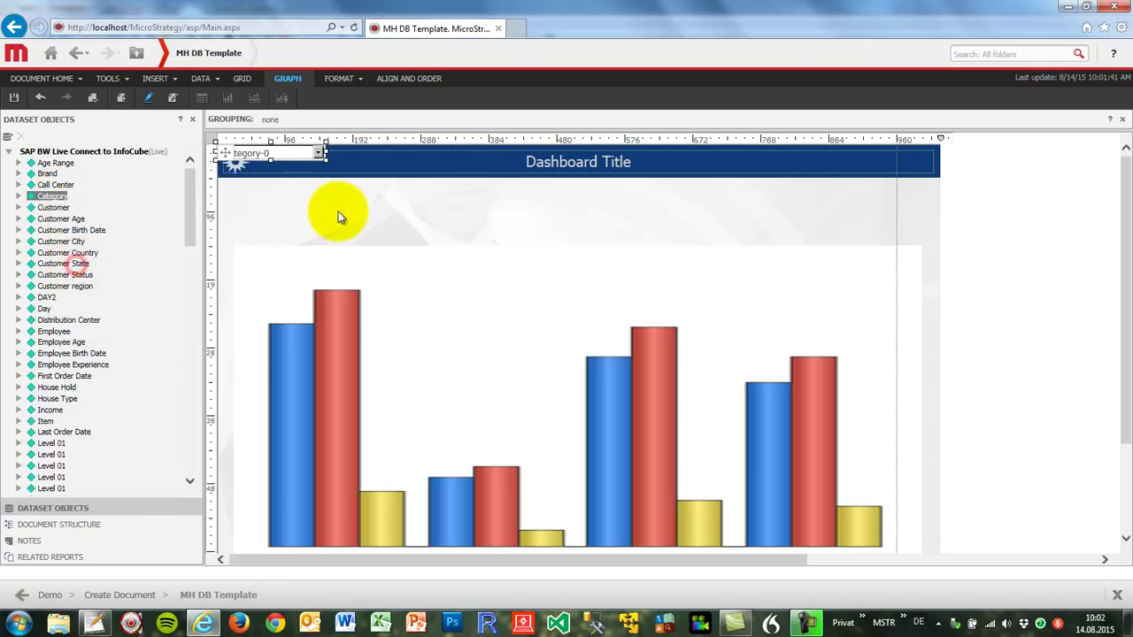
left_click_drag(227, 156, 237, 200)
Set the Category selector's displayed forms to a custom selection containing only DESC.
right_click(241, 190)
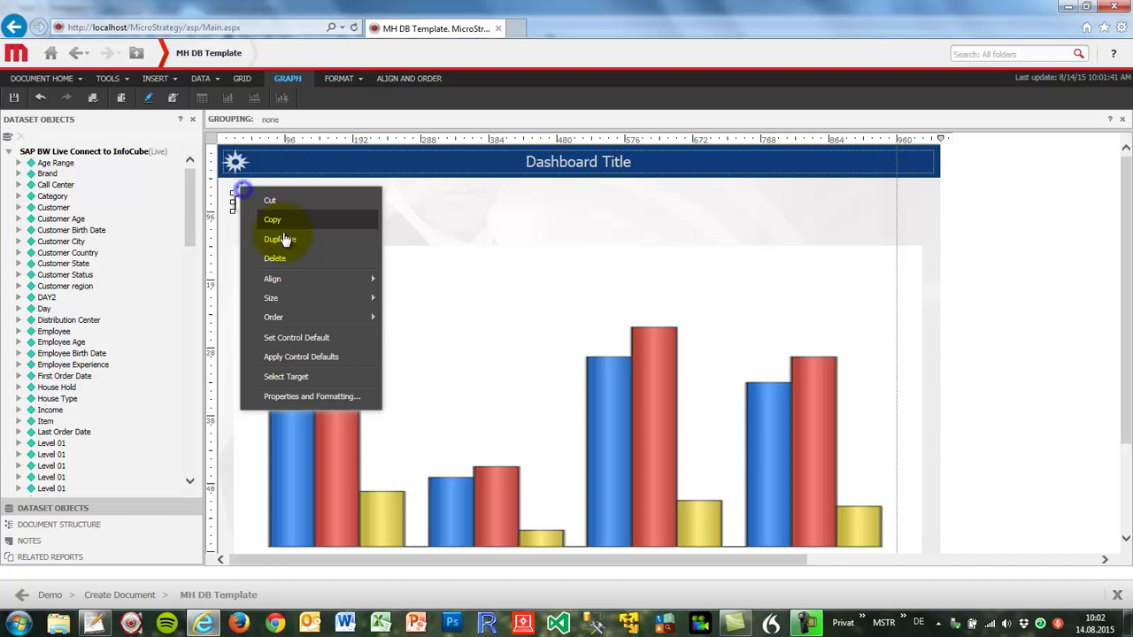
left_click(301, 395)
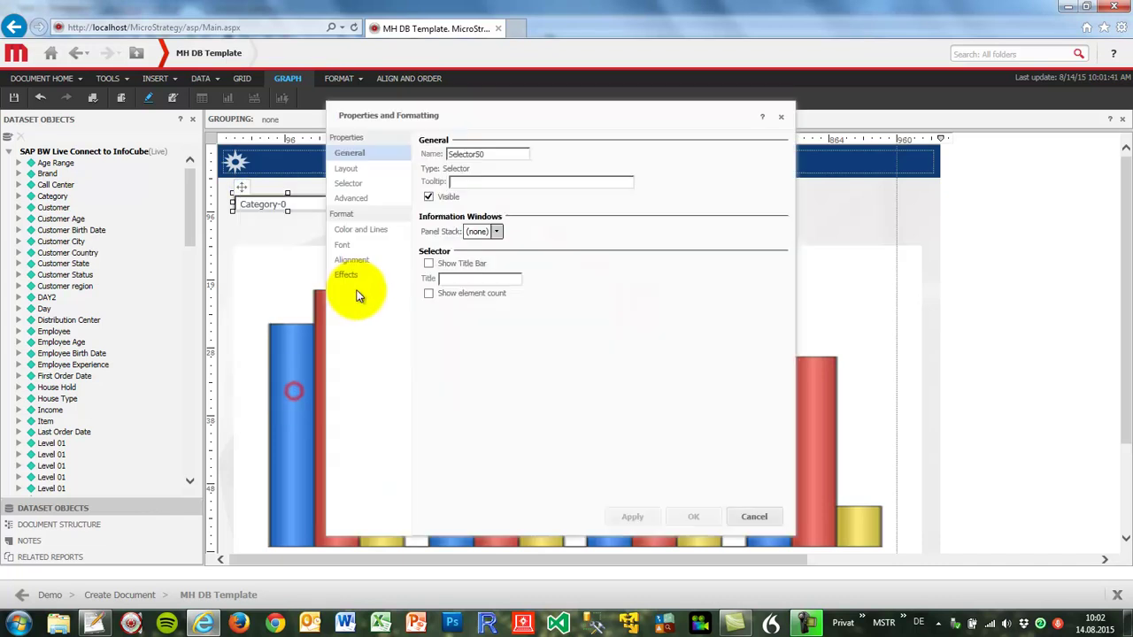
left_click(349, 184)
left_click(516, 182)
left_click(522, 211)
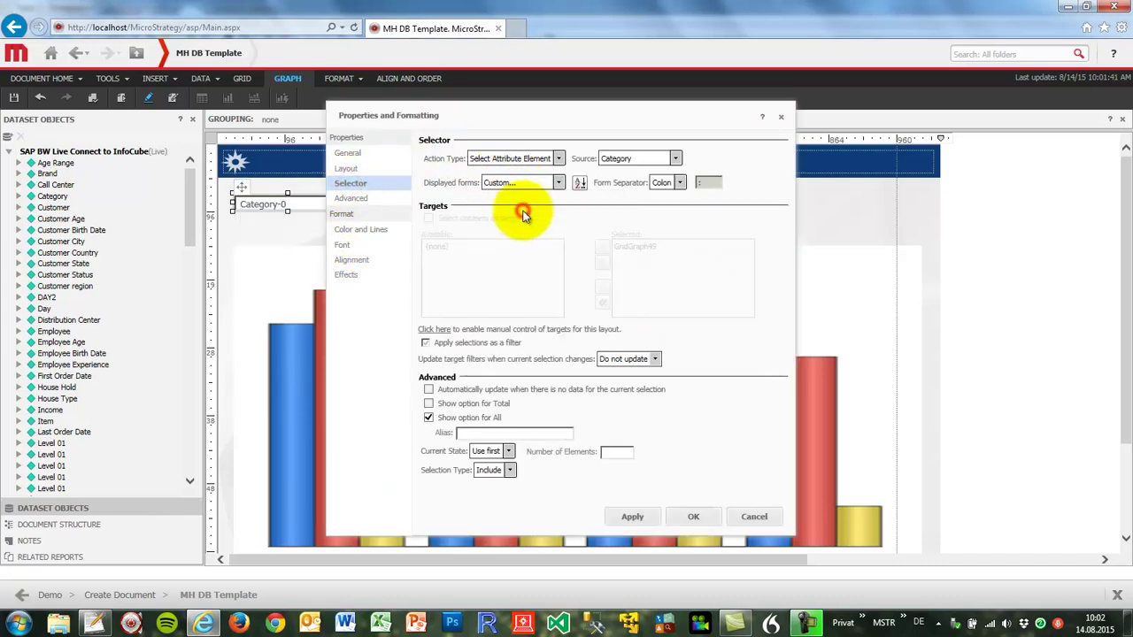
left_click(469, 296)
left_click(550, 277)
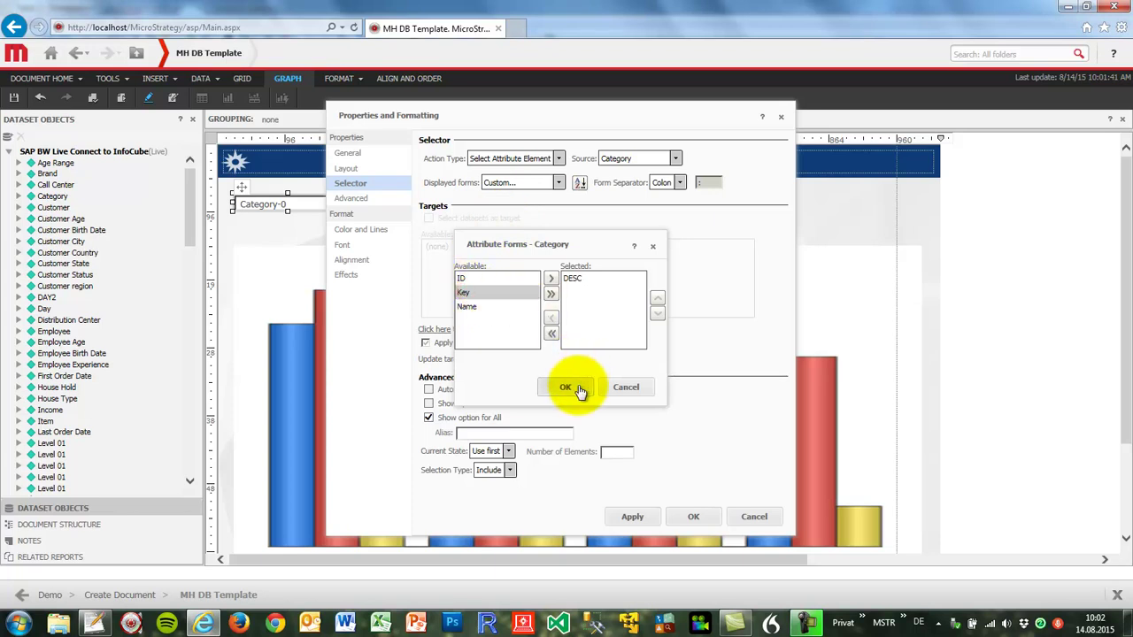
left_click(564, 386)
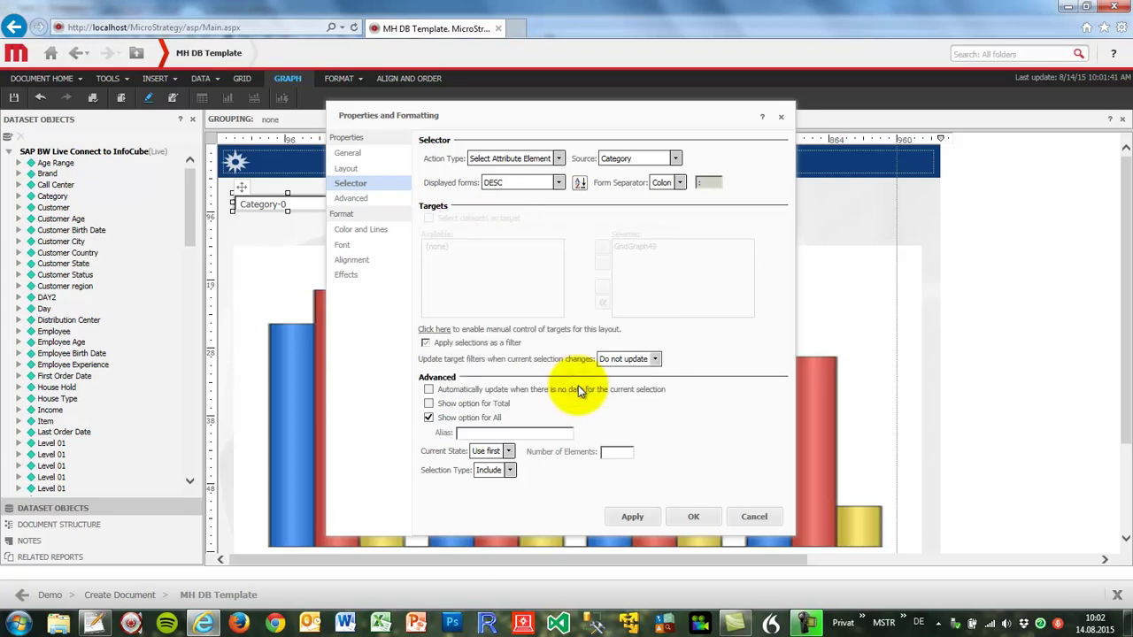
left_click(695, 518)
Enlarge the graph by extending its upper edge towards the selector and its lower edge towards the footer.
left_click(525, 334)
left_click_drag(577, 244, 577, 226)
left_click_drag(1122, 255, 1120, 337)
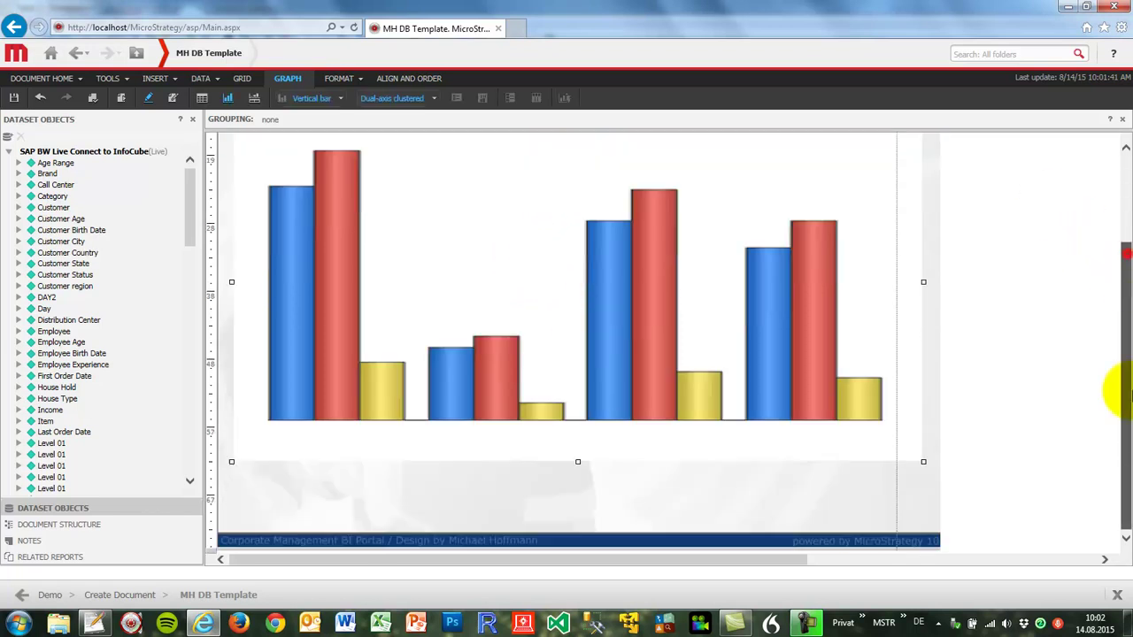
left_click_drag(577, 461, 576, 516)
left_click_drag(1122, 469, 1118, 390)
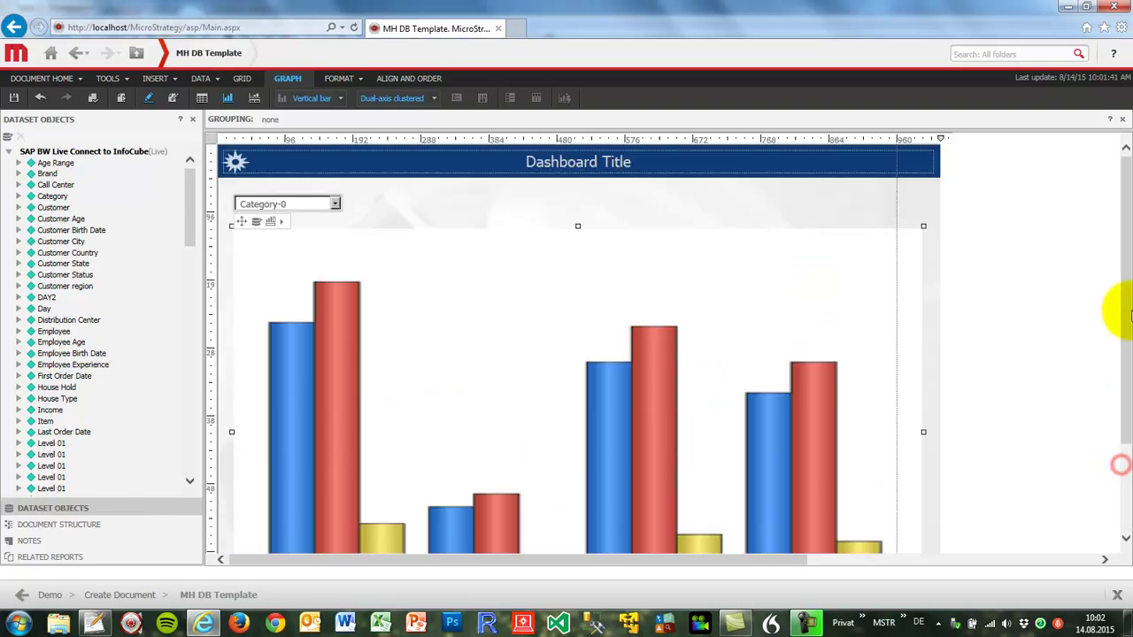
Run the dashboard and test the Category selector with Electronics, Music and Books.
left_click(122, 99)
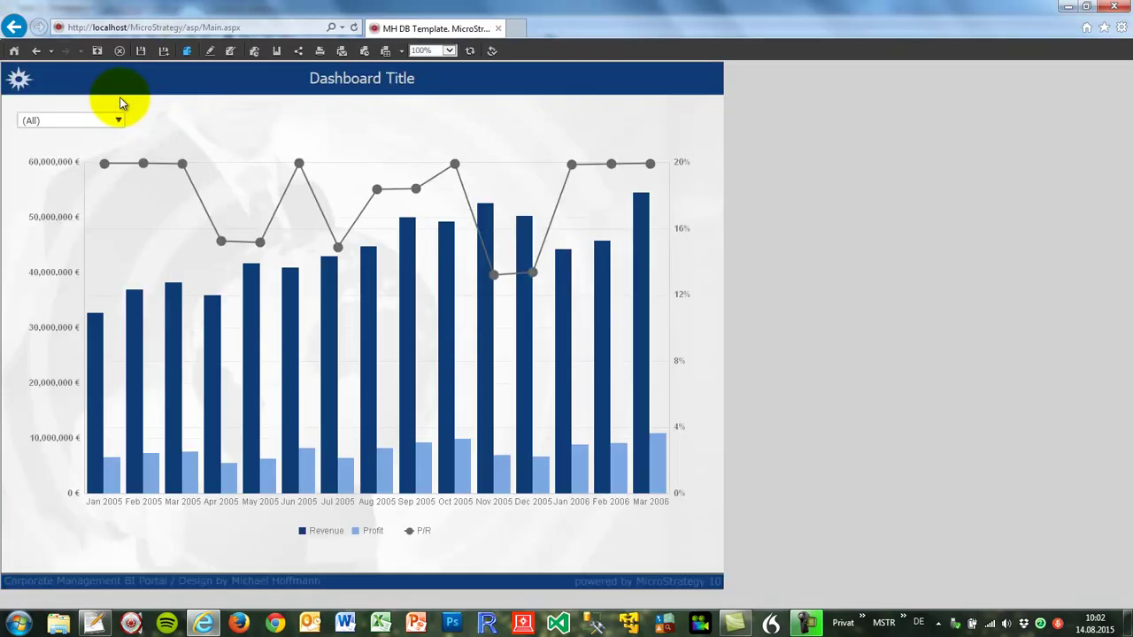
left_click(91, 122)
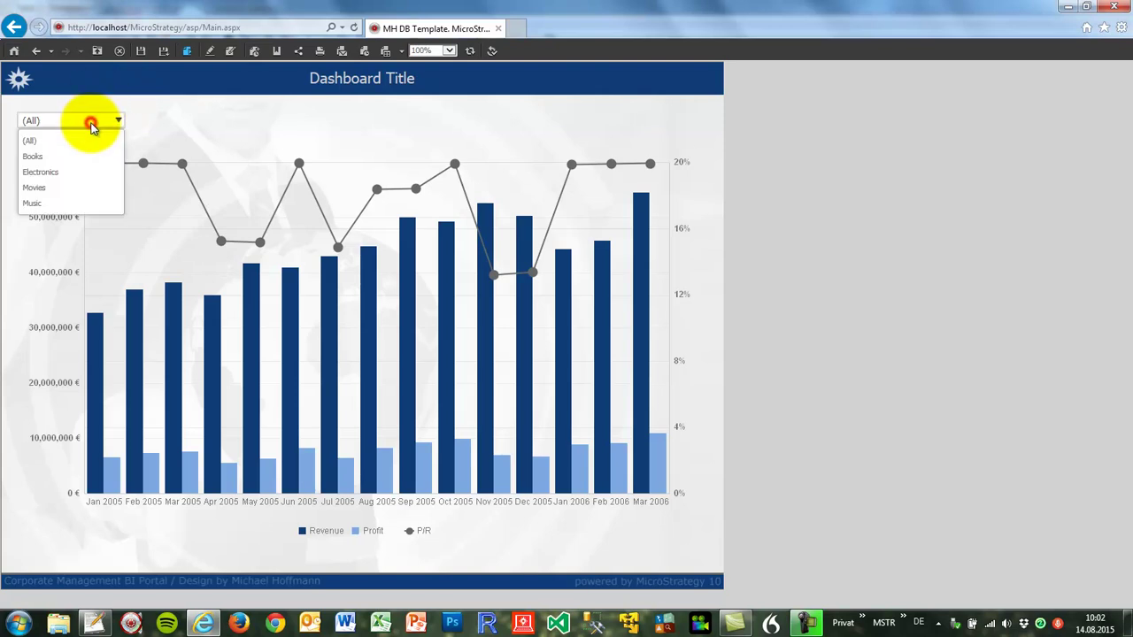
left_click(55, 171)
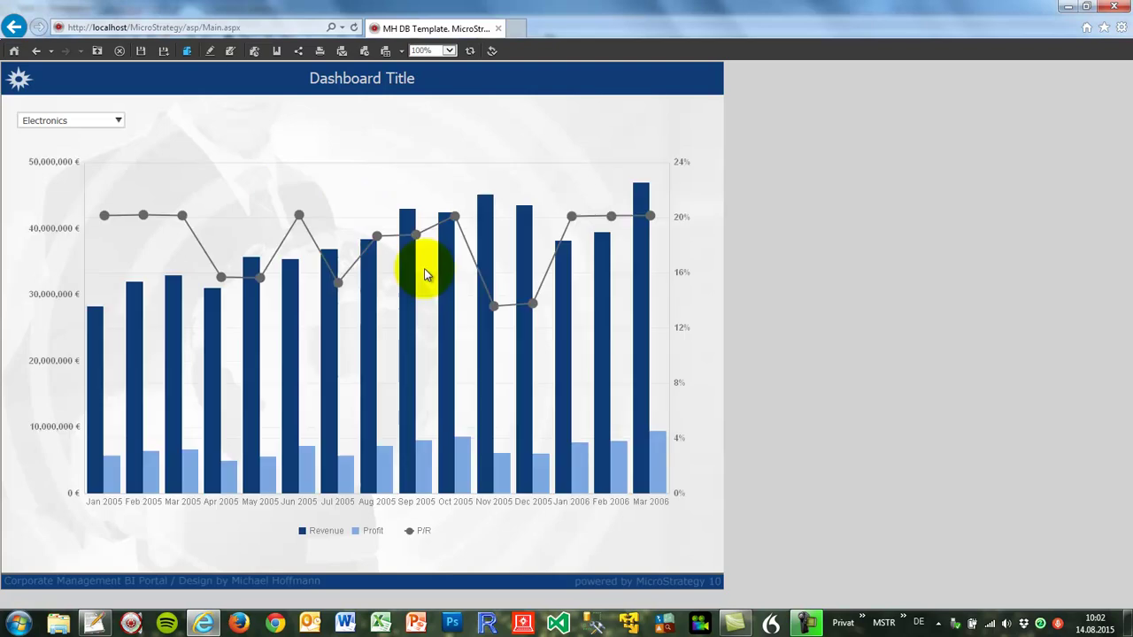
left_click(53, 119)
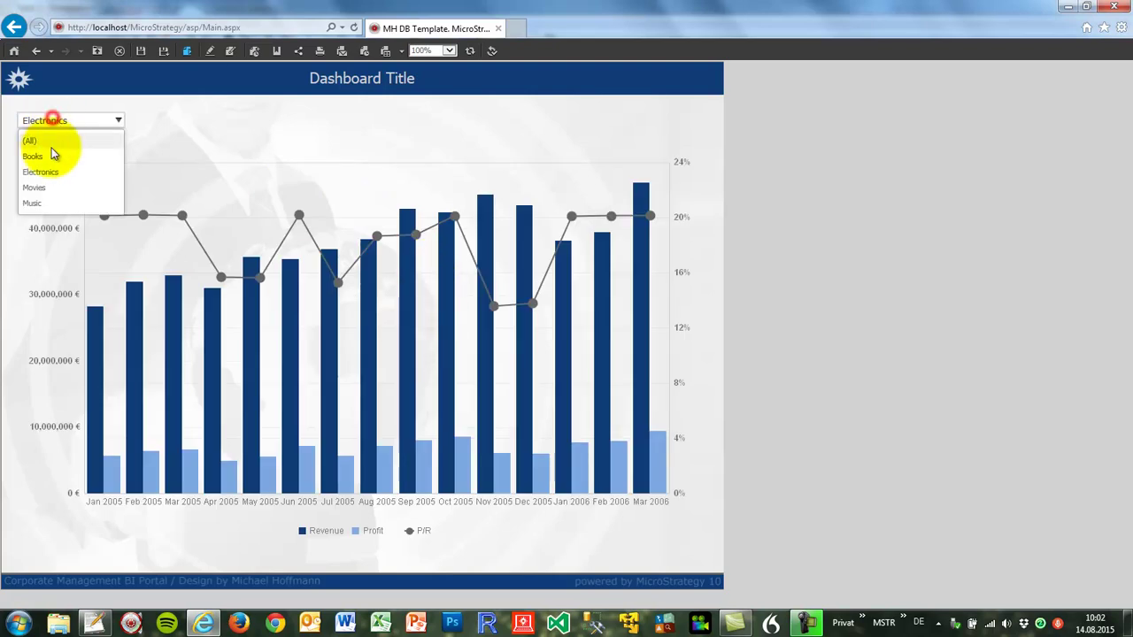
left_click(44, 202)
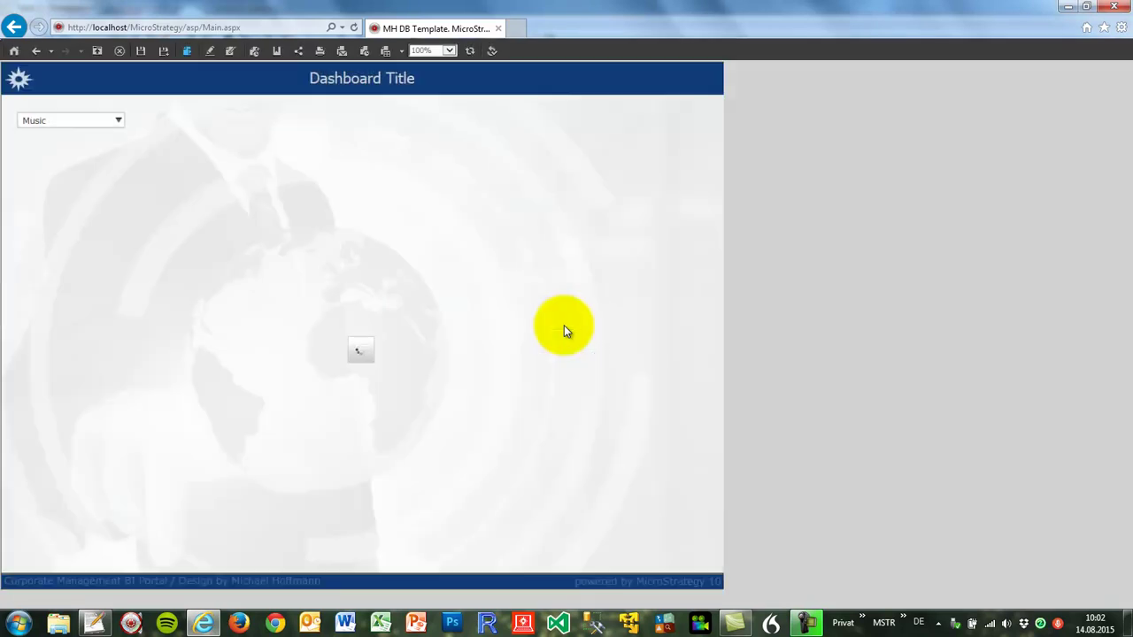
left_click(35, 121)
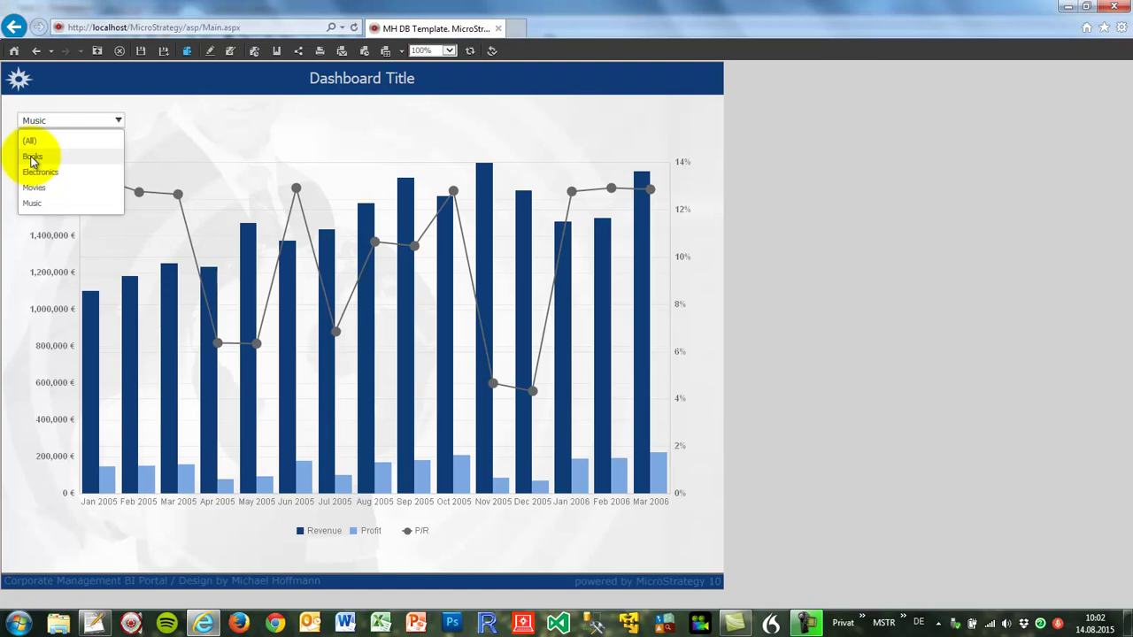
left_click(32, 157)
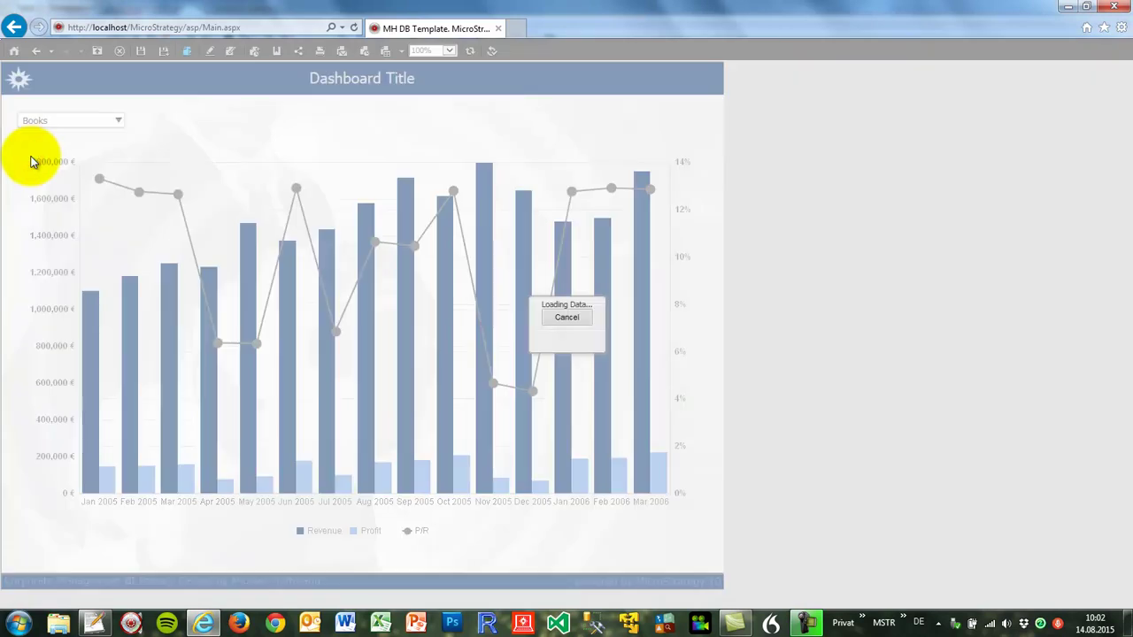